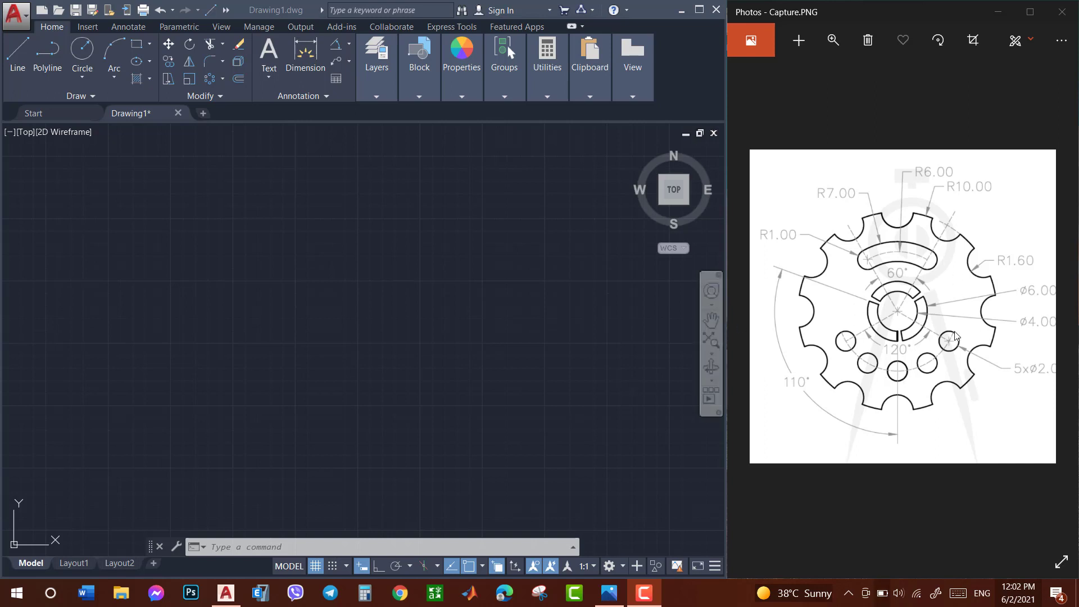
Draw concentric circles of radius 2 and radius 3 sharing one centre point
click(303, 346)
text(c)
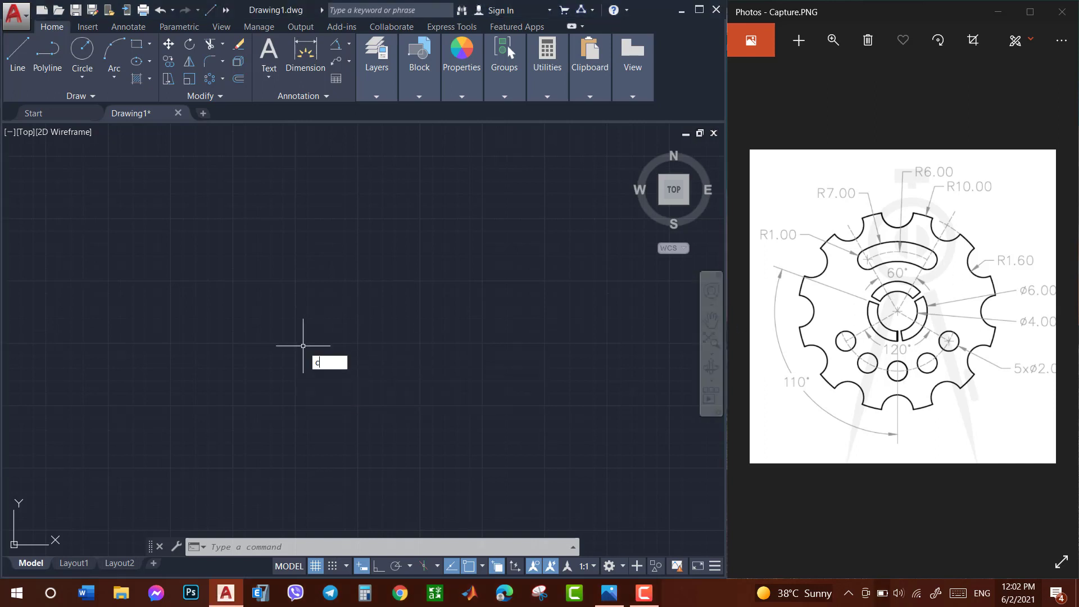
key(Return)
click(342, 329)
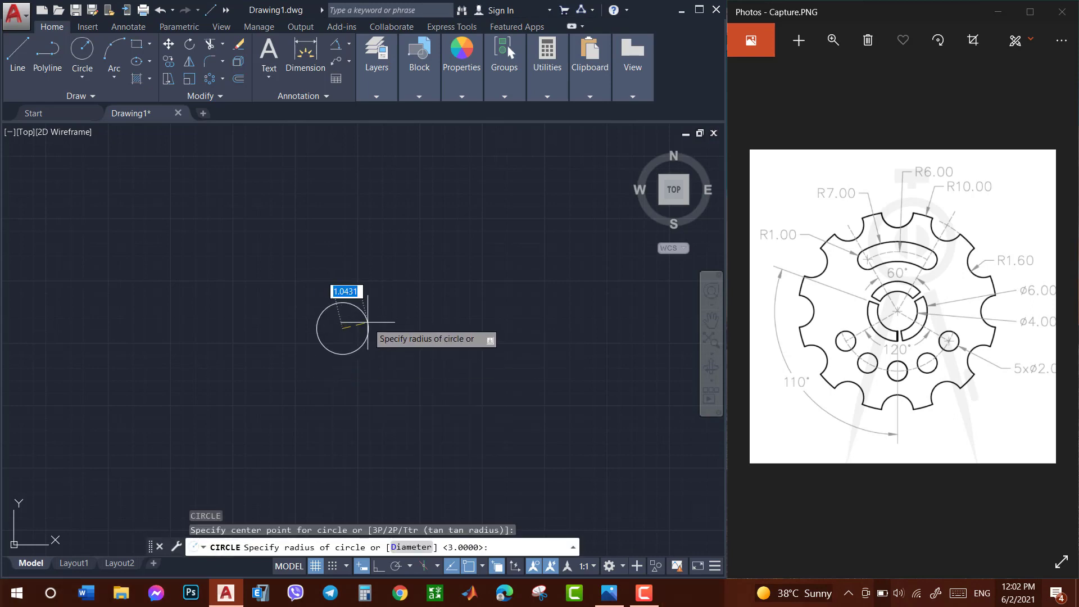
text(2)
key(Return)
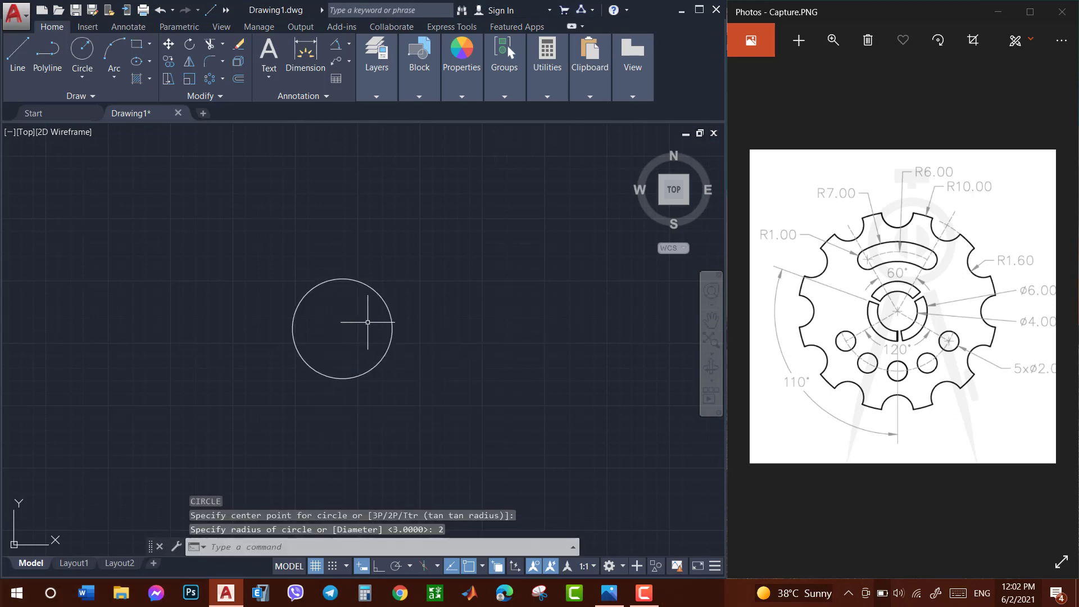
key(Return)
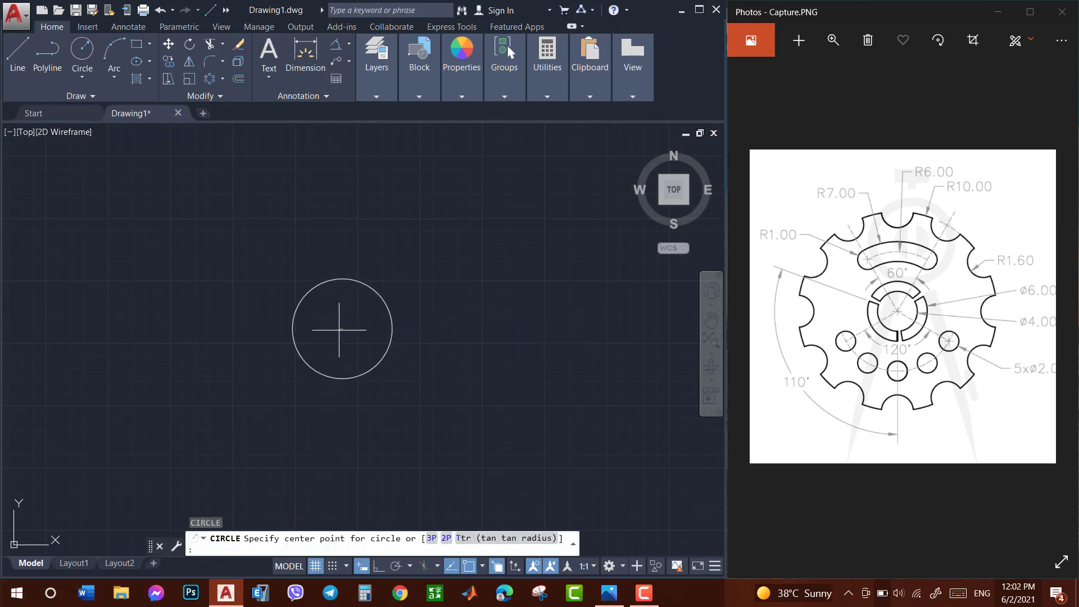
click(343, 328)
text(3)
key(Return)
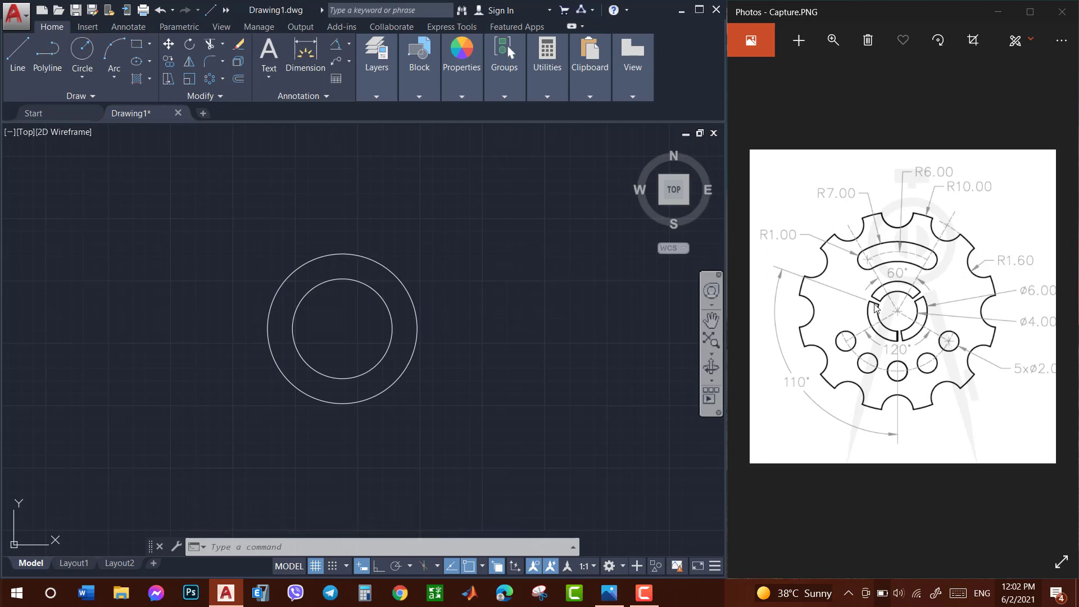
Draw a 5-unit line from the circles' centre pointing straight down
text(l)
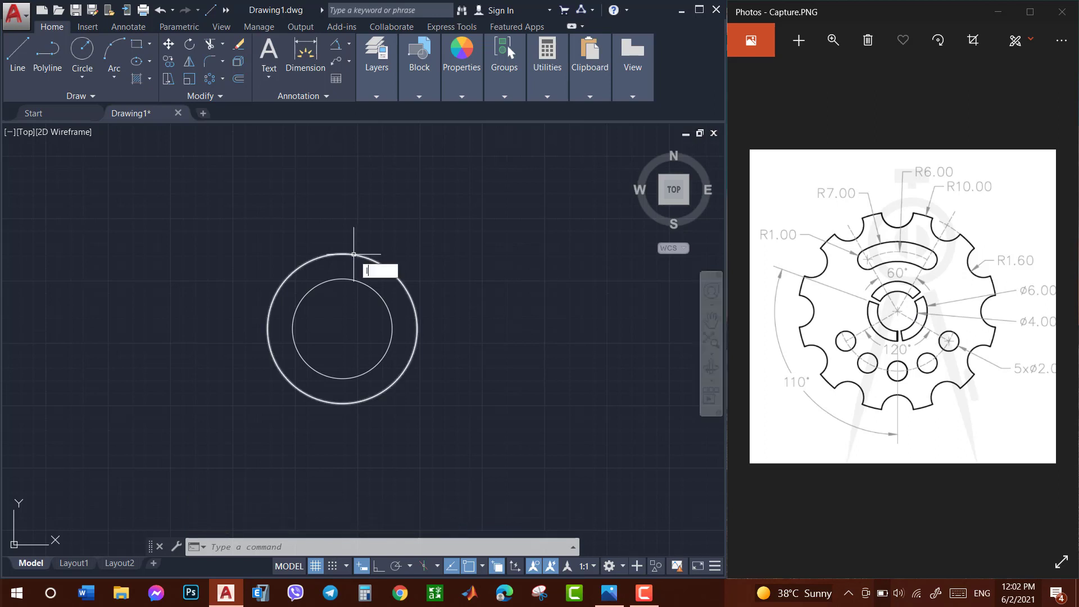
key(Escape)
text(l)
key(Return)
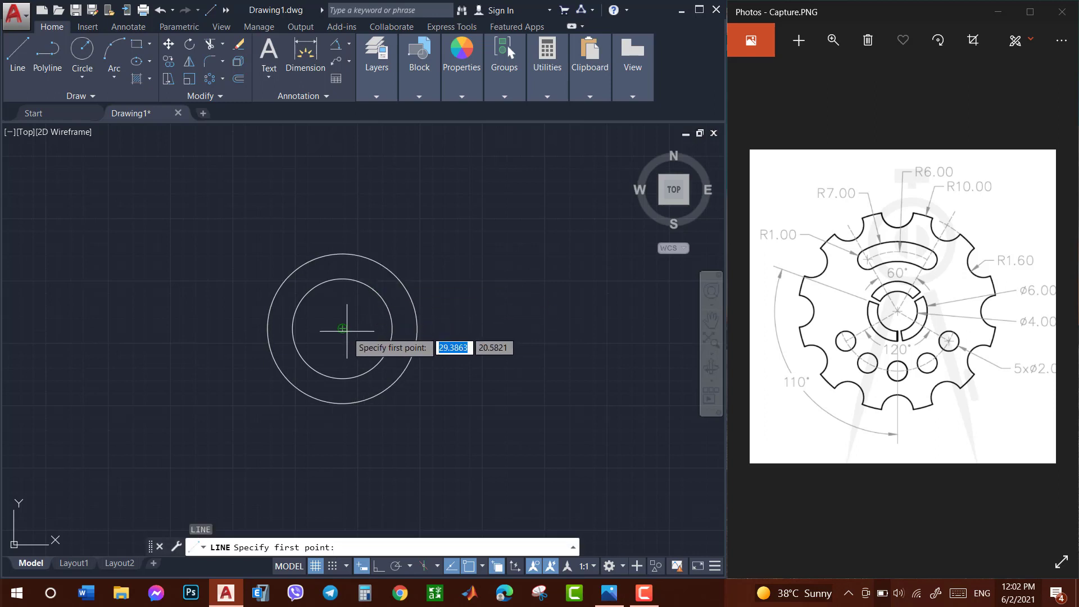
click(341, 329)
text(5)
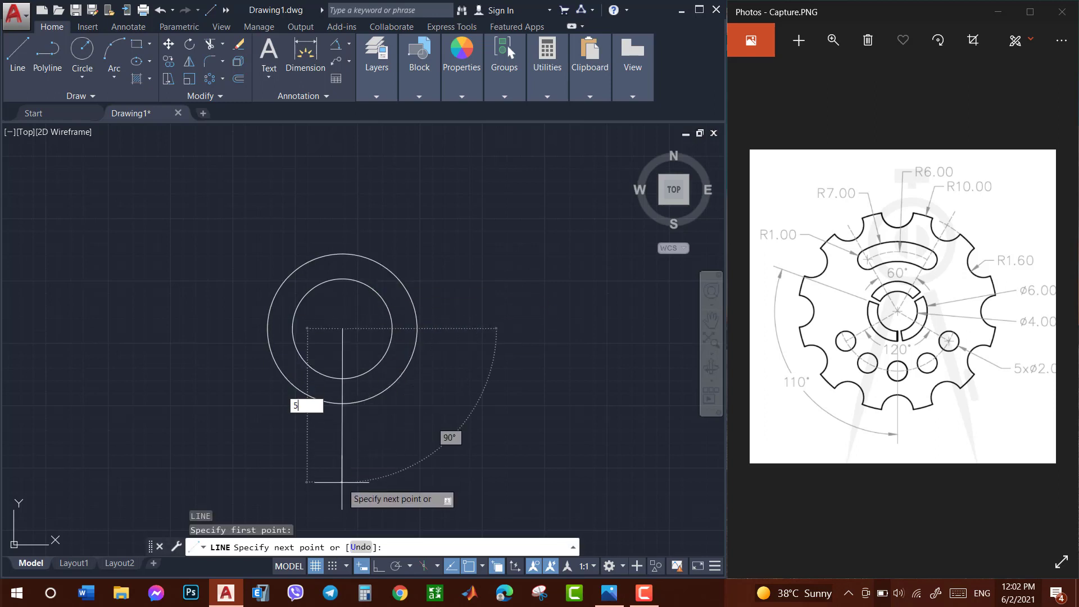
key(Tab)
text(90)
key(Return)
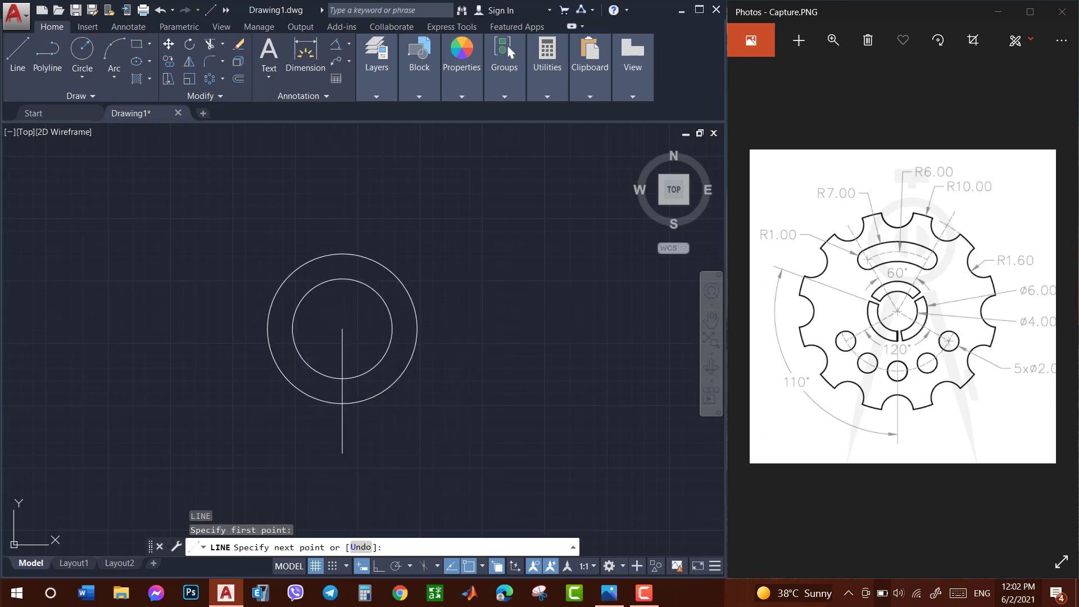
key(Return)
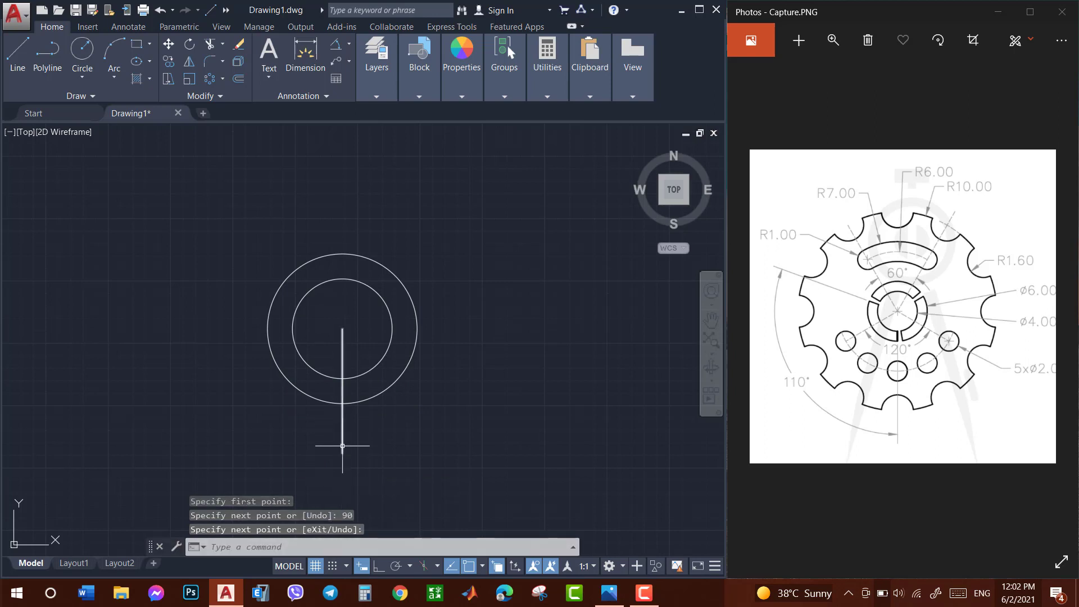
Draw a second 5-unit line from the circles' centre at 160°
key(Return)
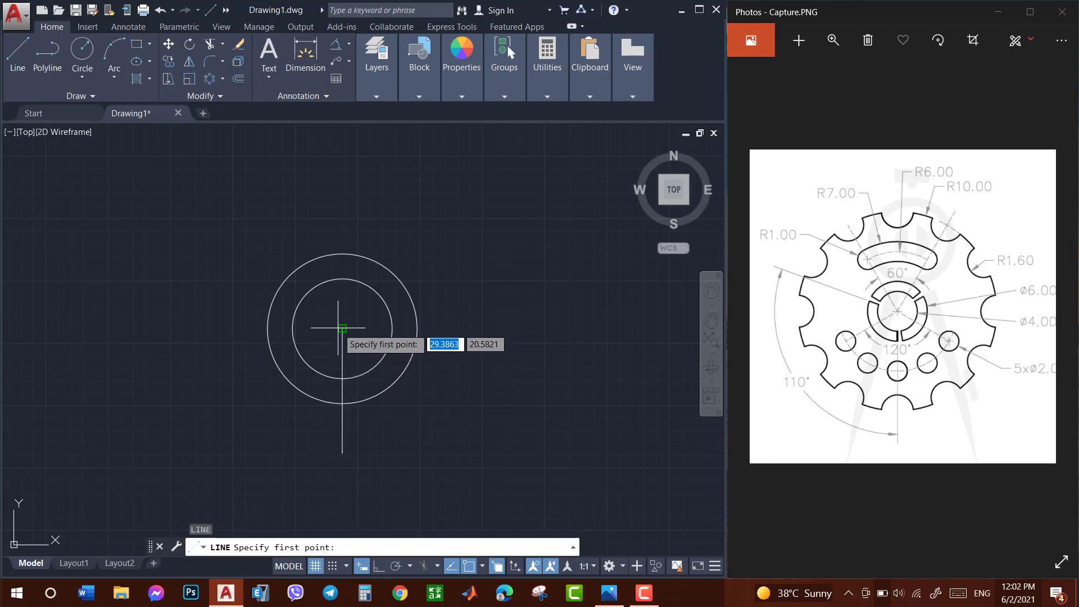
click(343, 328)
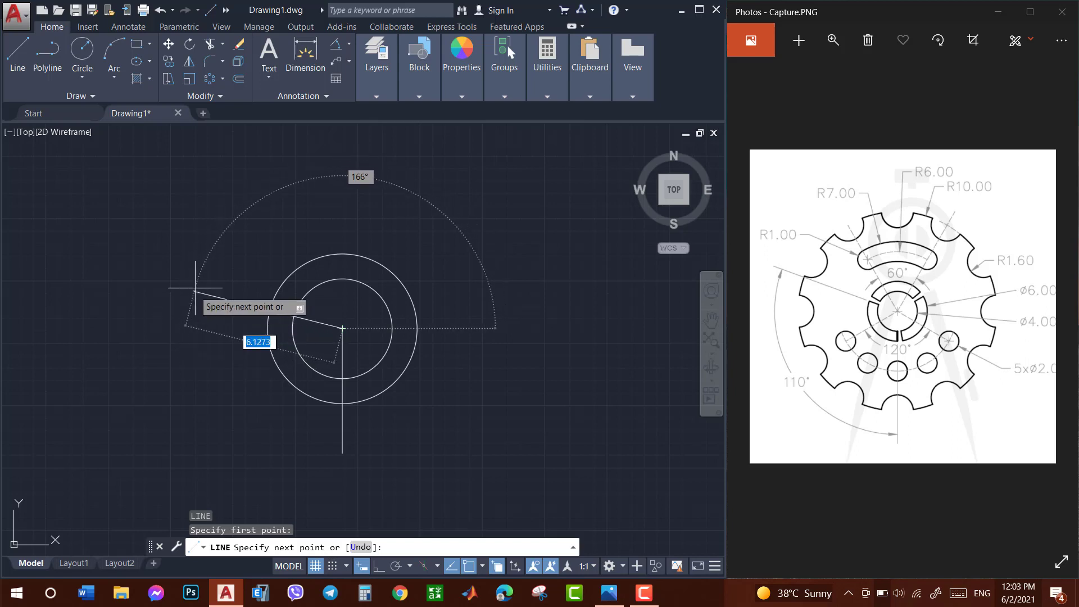
text(5)
key(Tab)
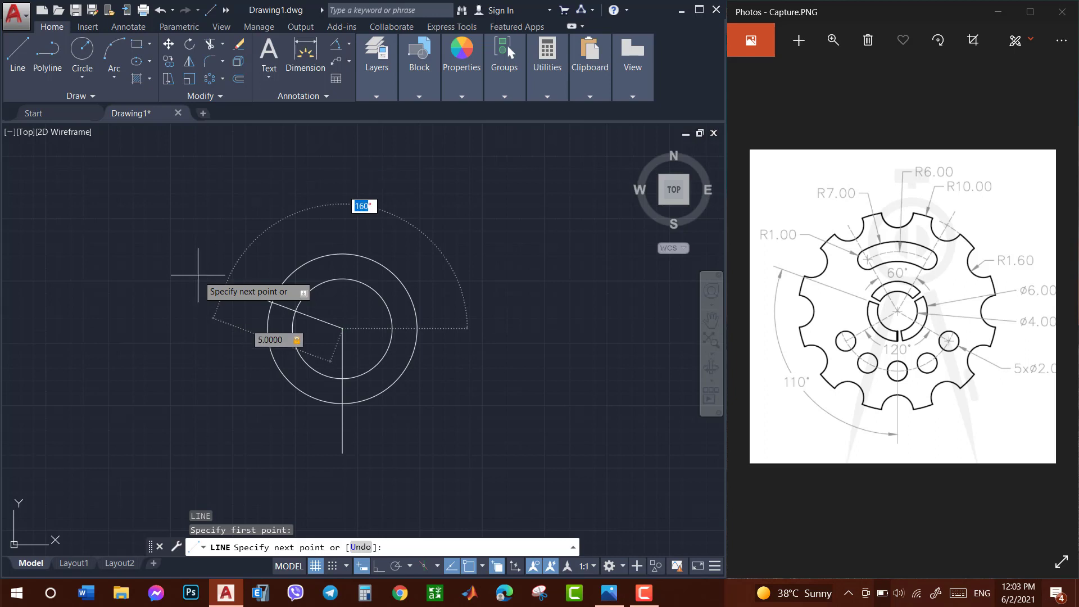
text(6)
key(Return)
key(Return)
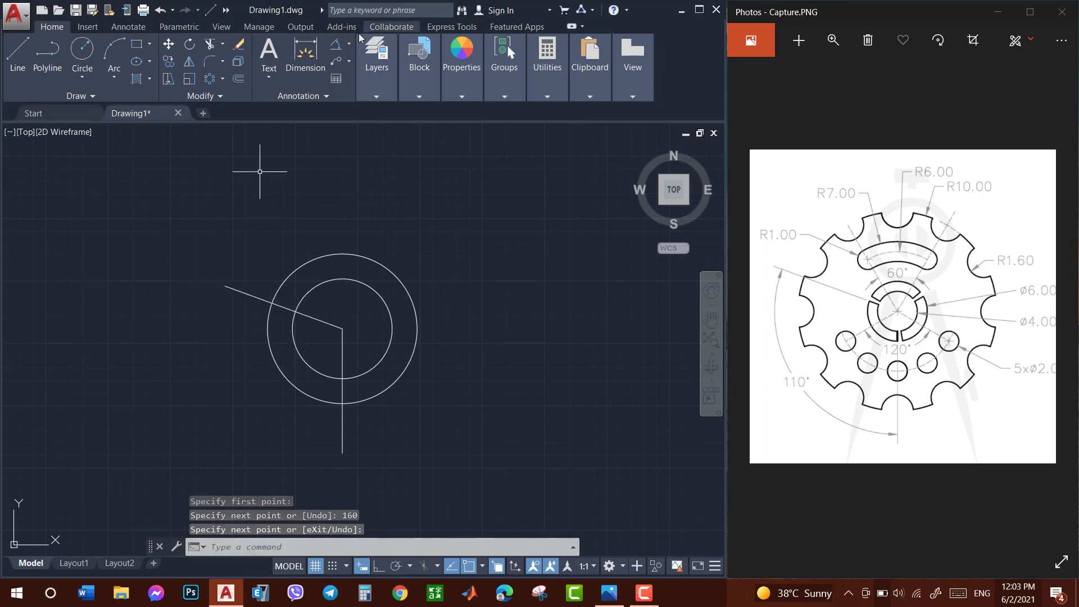
click(349, 44)
click(364, 111)
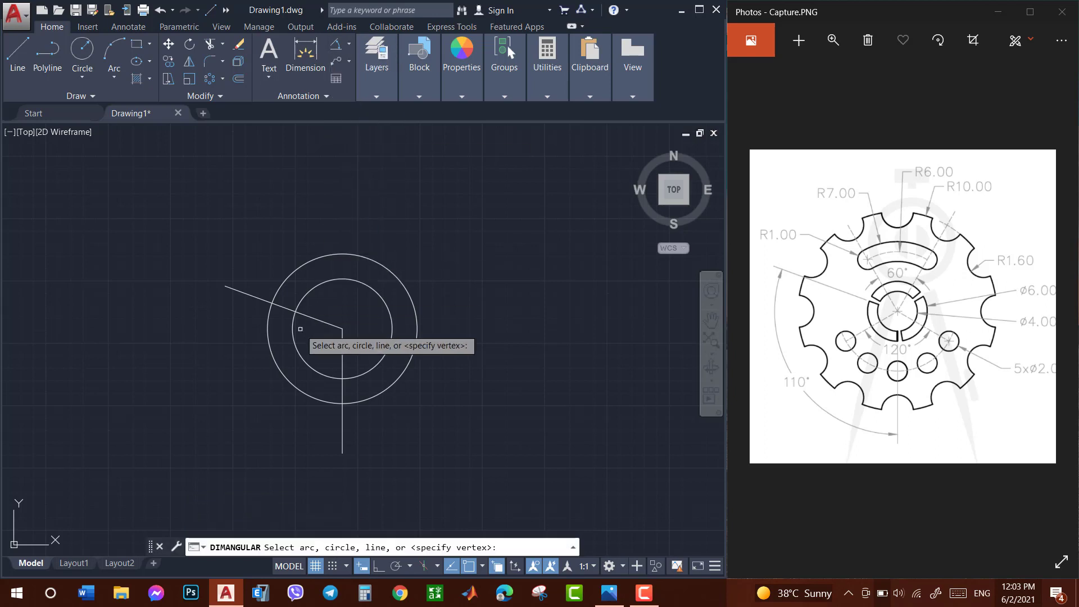
click(321, 319)
click(342, 354)
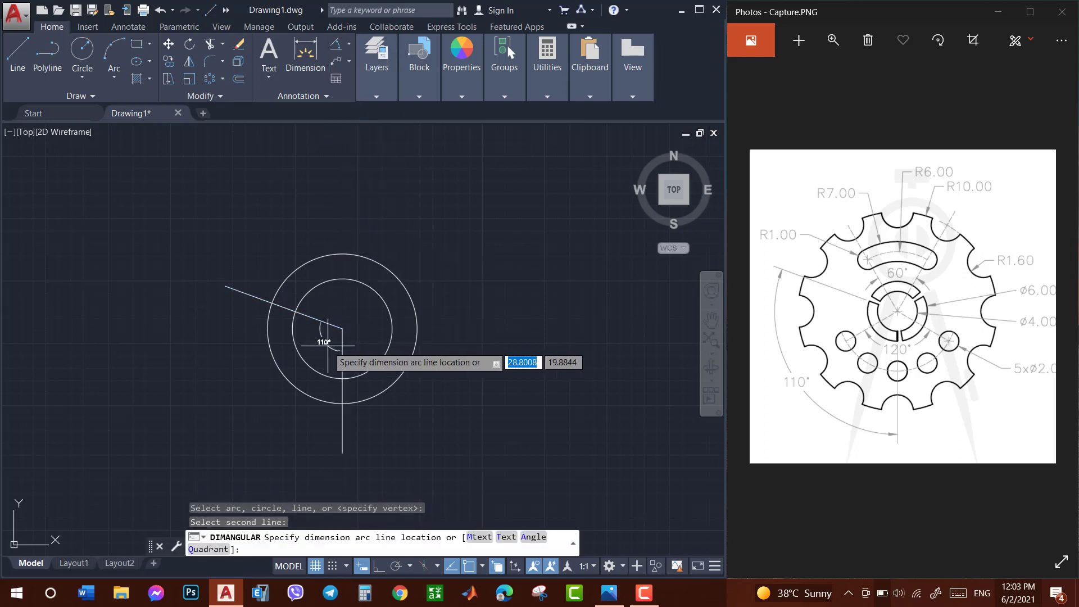
scroll(328, 345, up, 5)
scroll(321, 330, down, 5)
scroll(319, 333, down, 1)
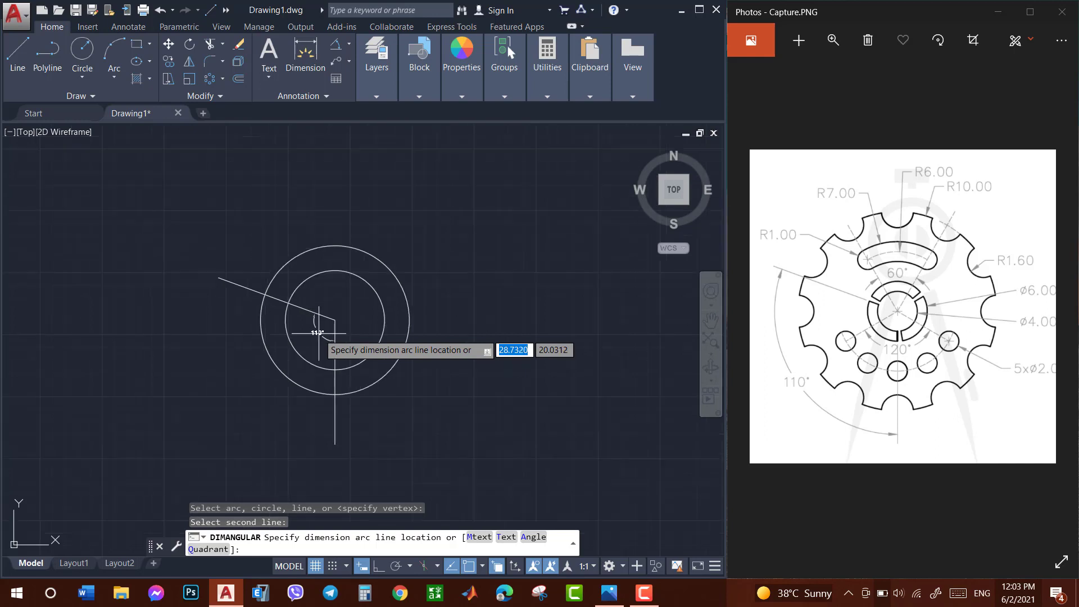
key(Escape)
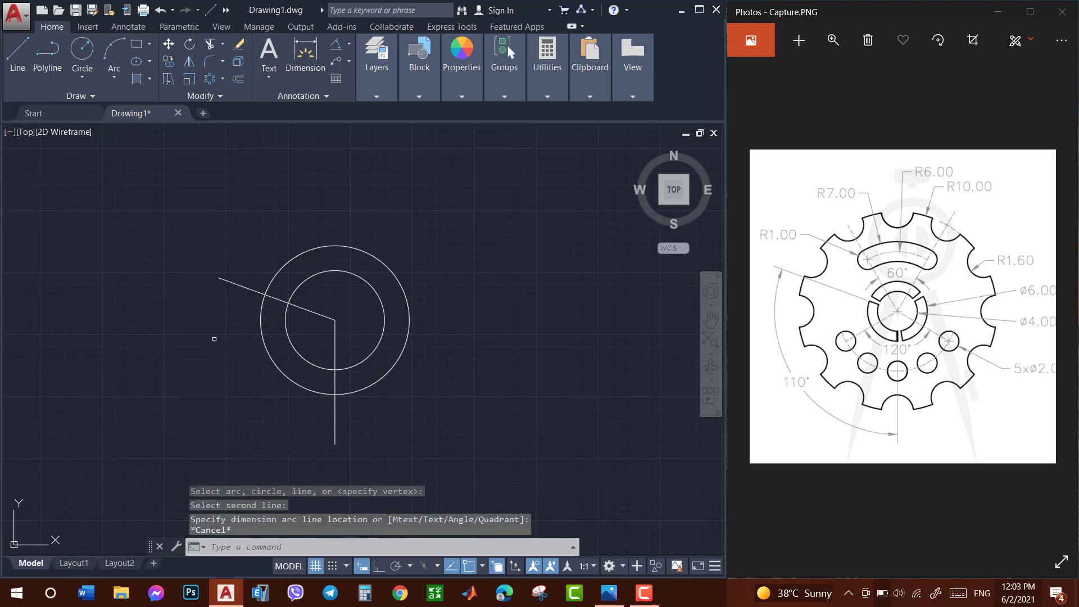
text(tr)
key(Return)
key(Return)
Trim the slanted and vertical lines where they extend past the outer circle
click(233, 284)
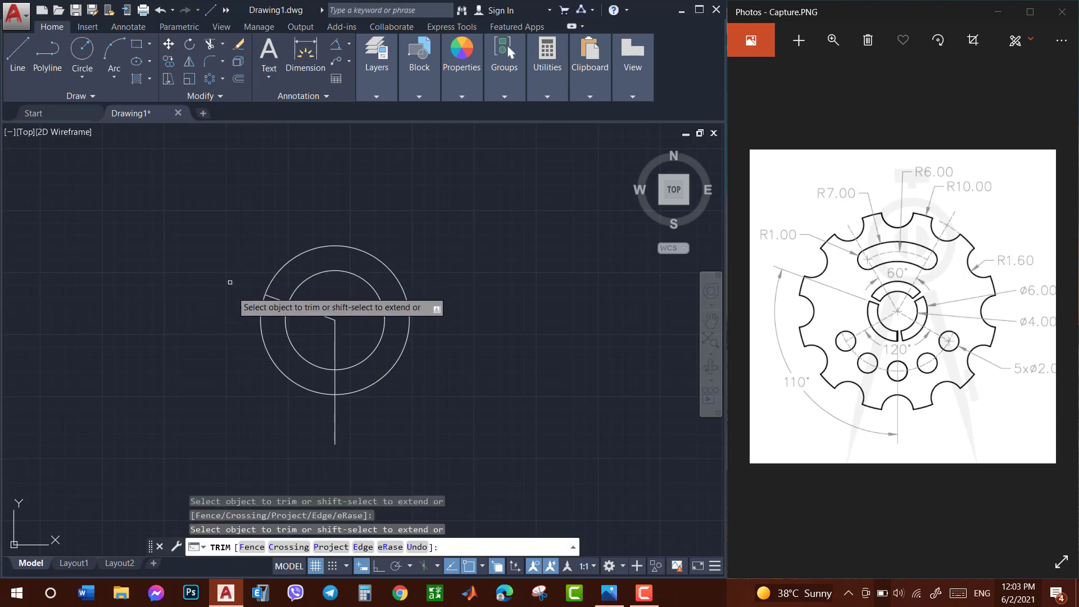
click(329, 408)
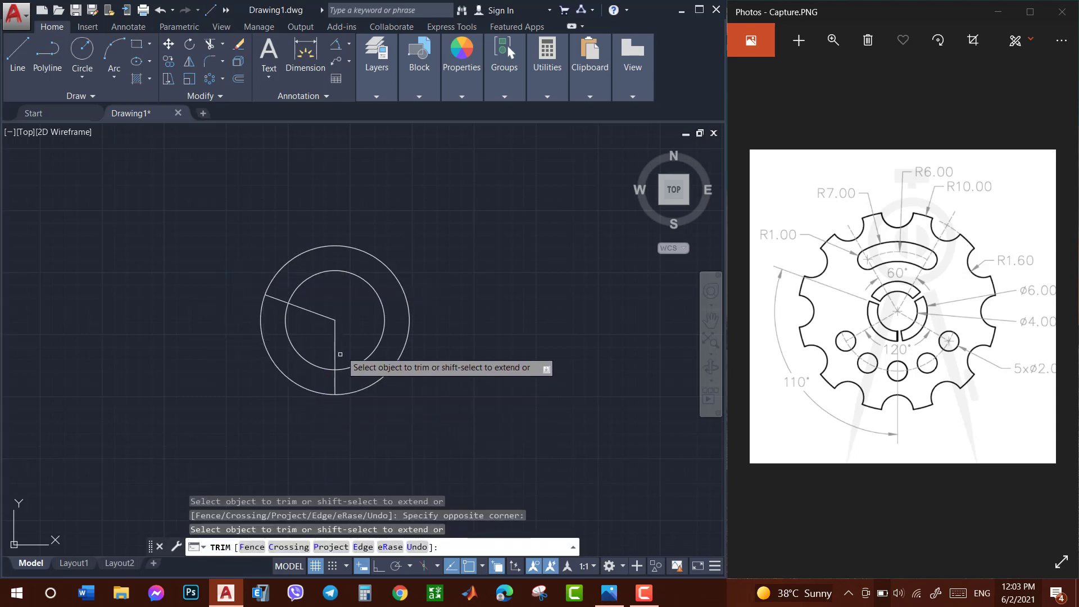
key(Escape)
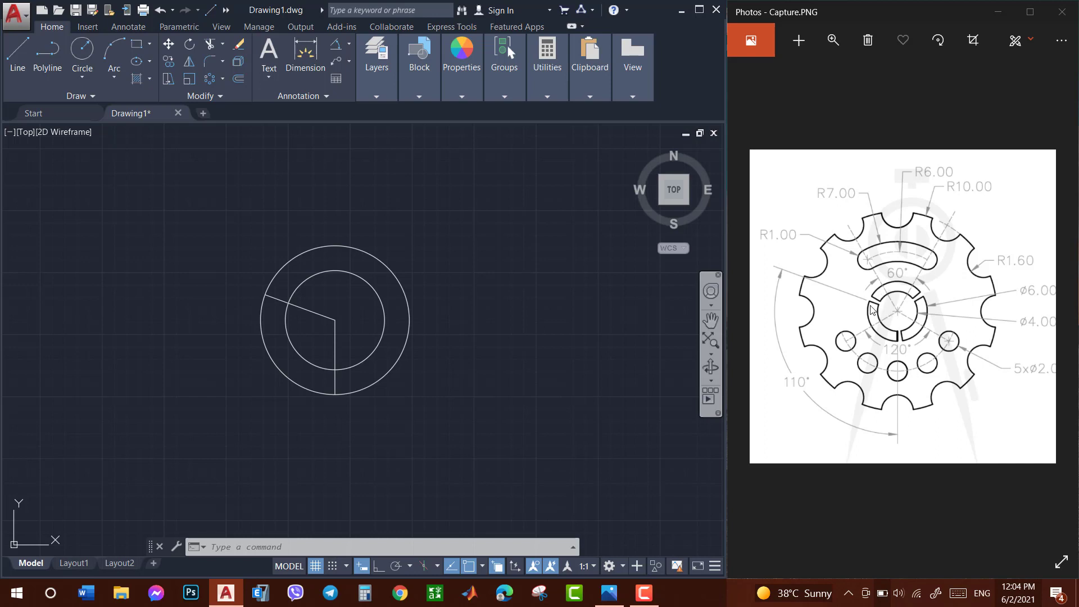
Draw a 5-unit line from the circles' centre at 150°
click(504, 344)
text(L)
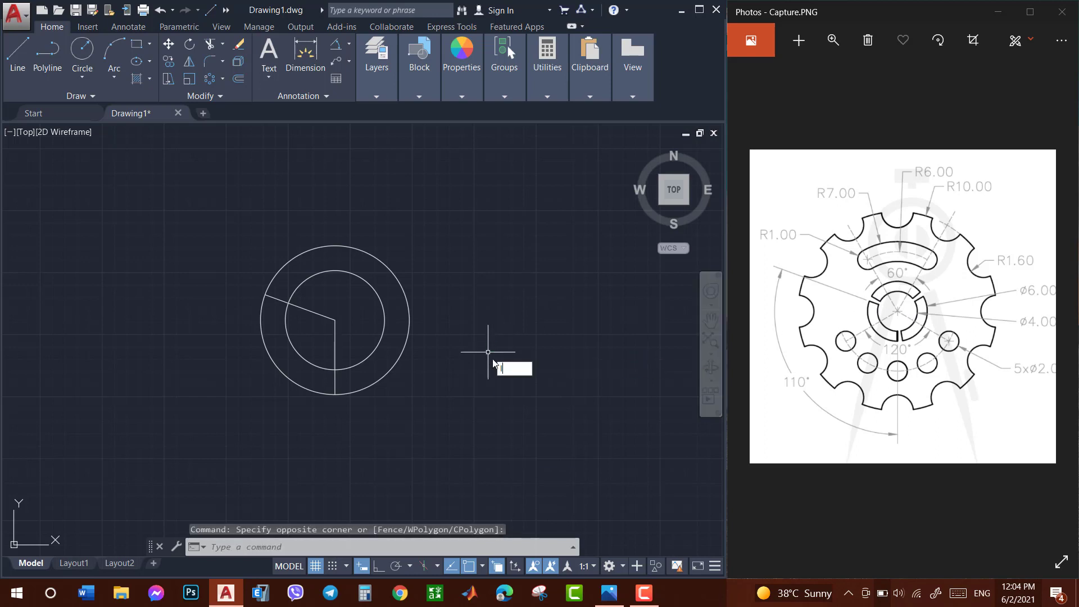
click(514, 383)
click(335, 320)
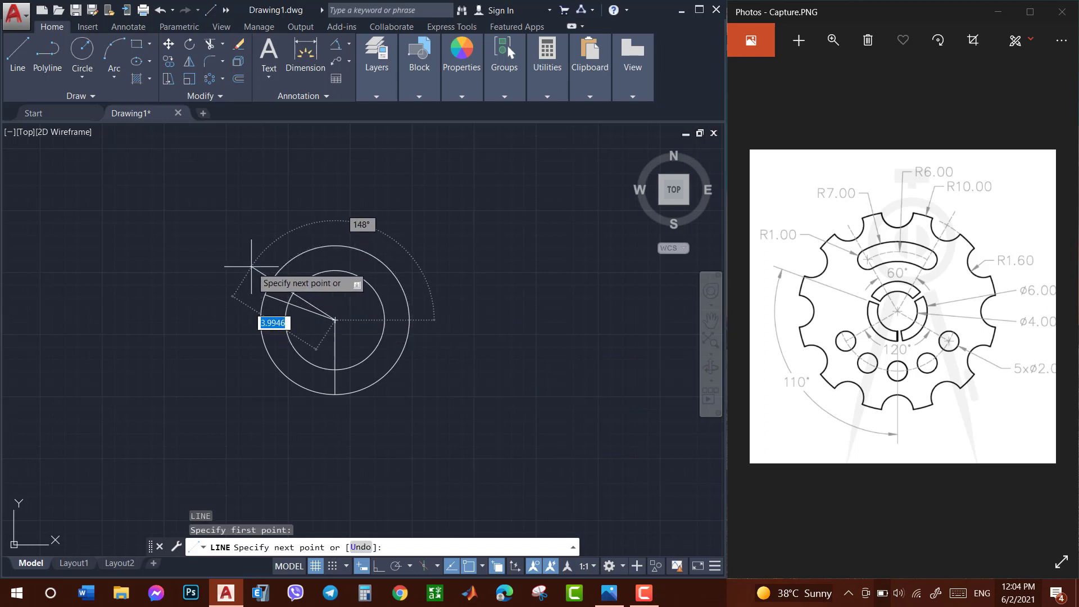
text(5)
key(Tab)
text(150)
key(Return)
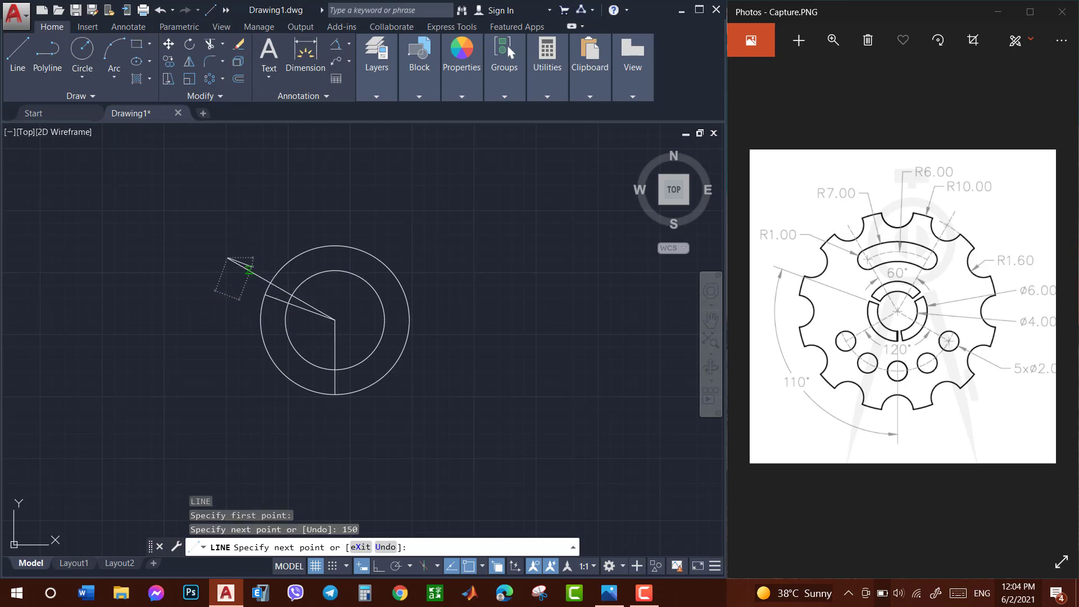
key(Escape)
Start an angular dimension between the 150° line and another line, then cancel it
click(336, 46)
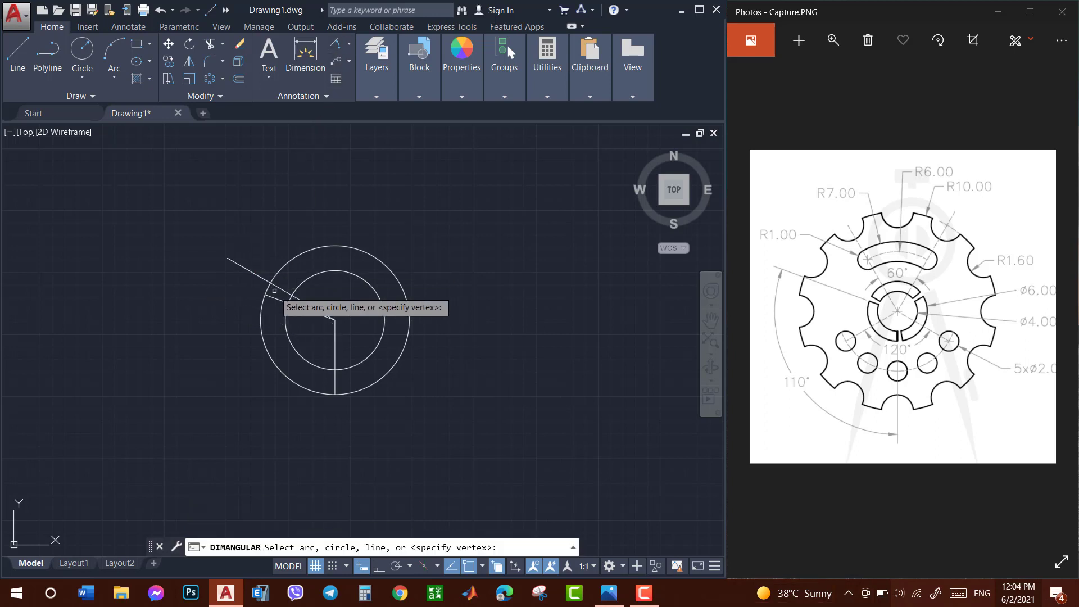
scroll(274, 292, up, 4)
click(385, 338)
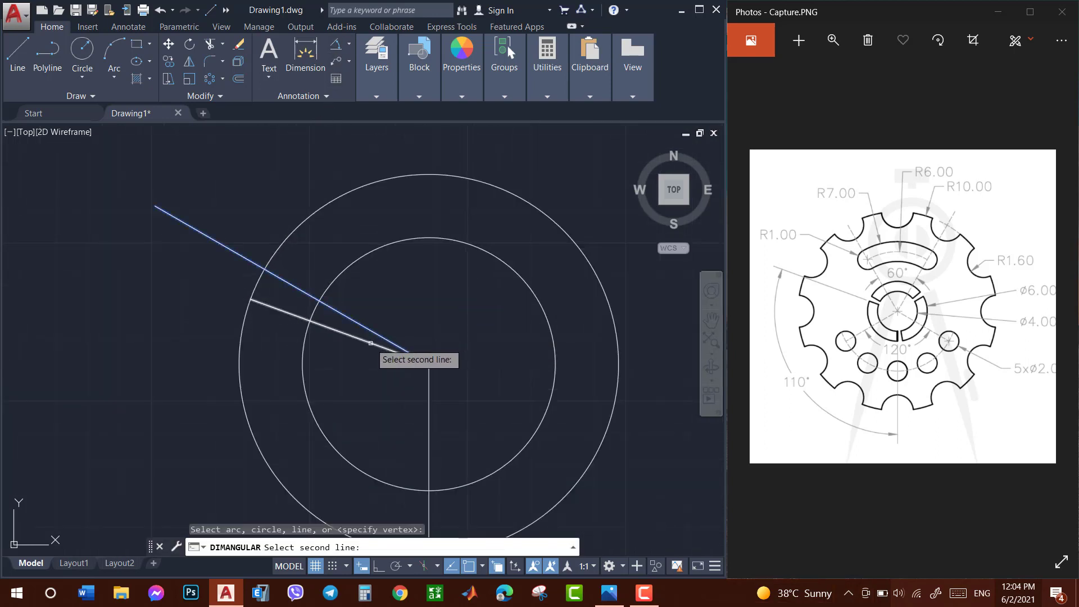
scroll(356, 332, up, 5)
scroll(356, 324, down, 1)
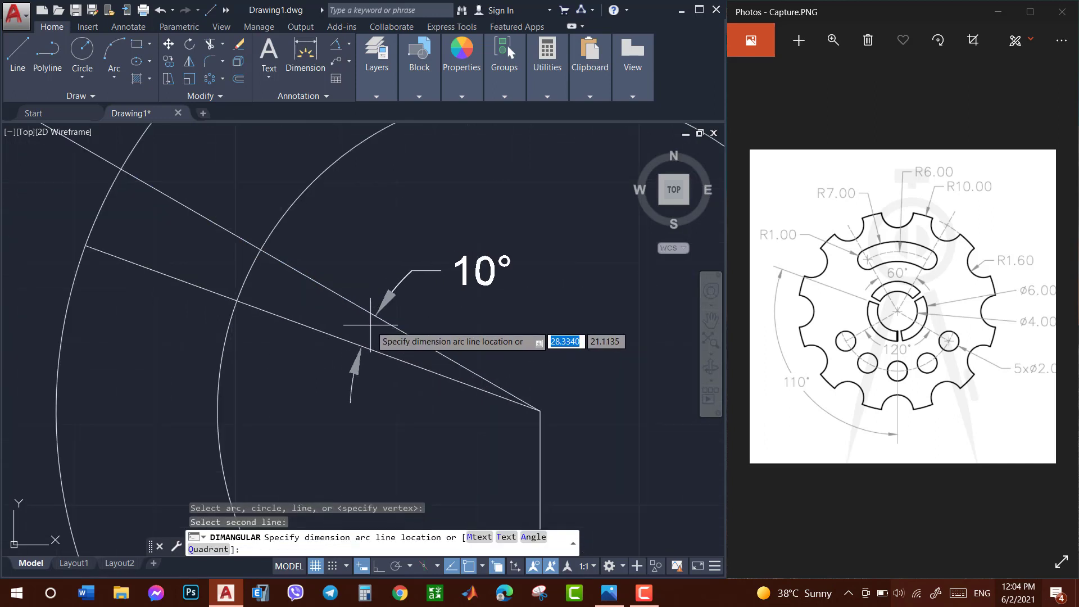
scroll(355, 324, down, 4)
key(Escape)
scroll(355, 321, down, 2)
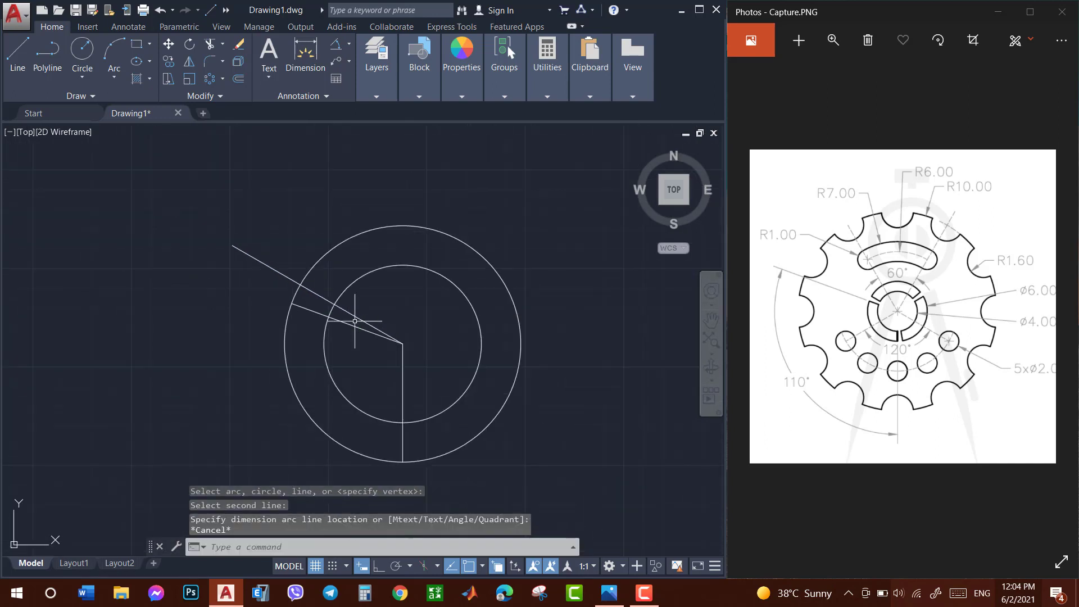
Trim the line and circle pieces between the 150° and 160° lines to open the gap
key(Escape)
text(tr)
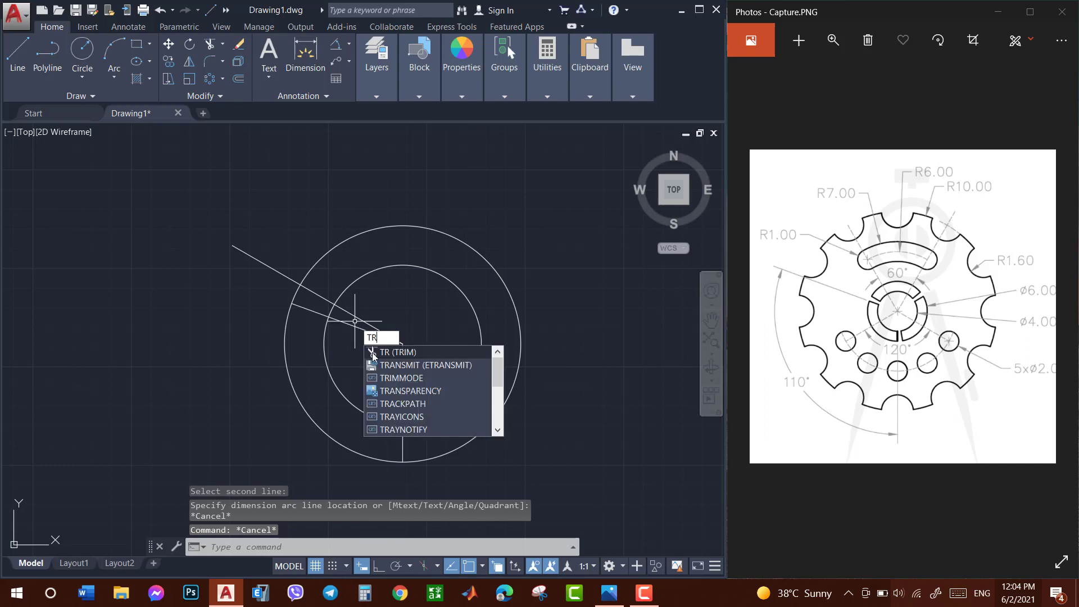
key(Return)
key(Return)
click(331, 312)
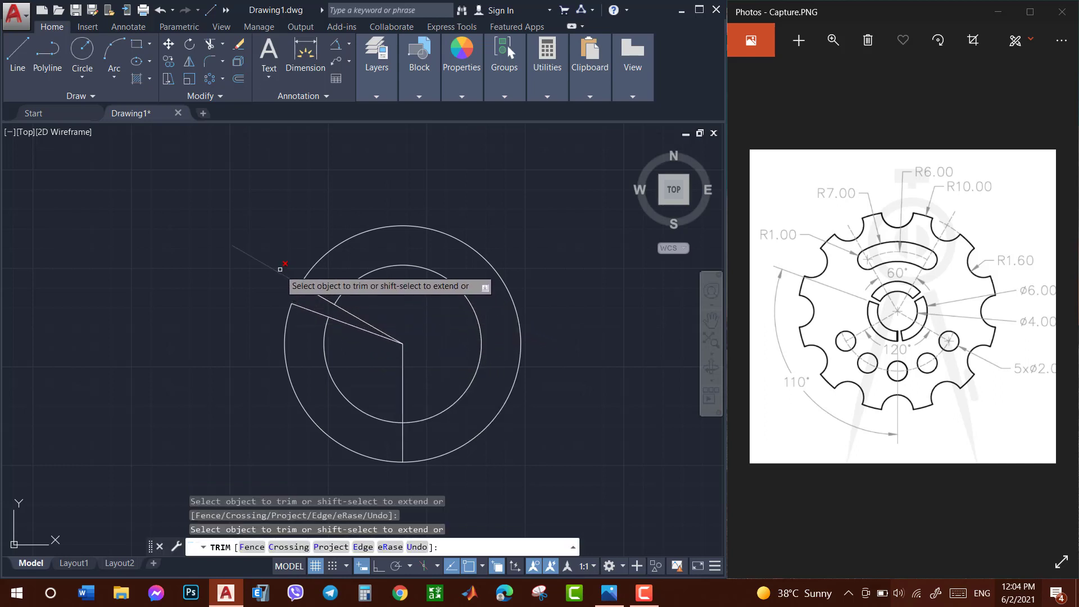
drag(280, 271, 285, 273)
key(Escape)
Trim off the remaining stray line piece beside the upper-left gap
text(tr)
key(Return)
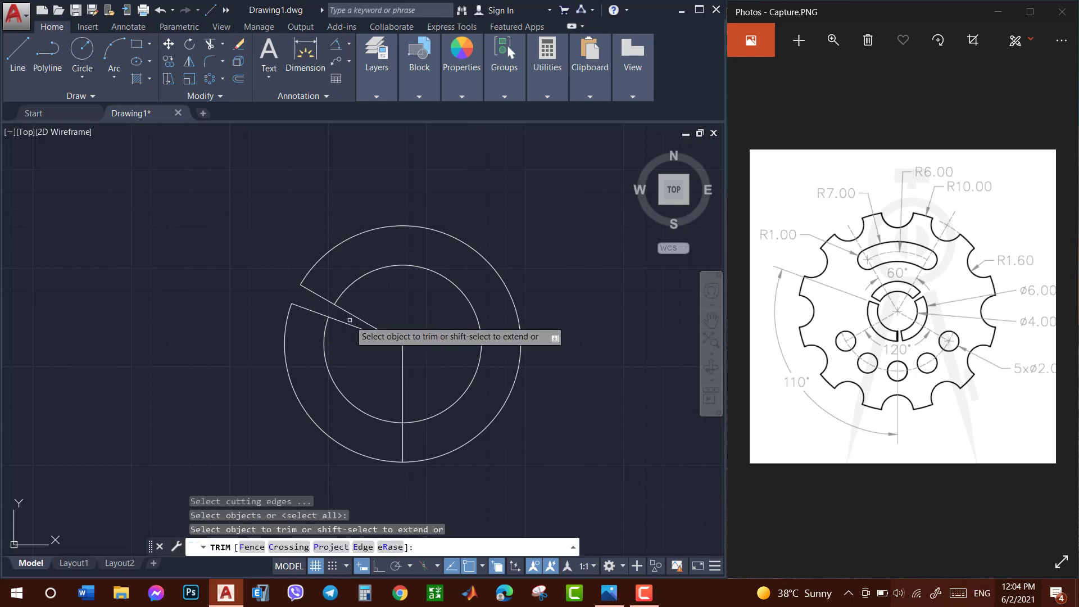
click(350, 320)
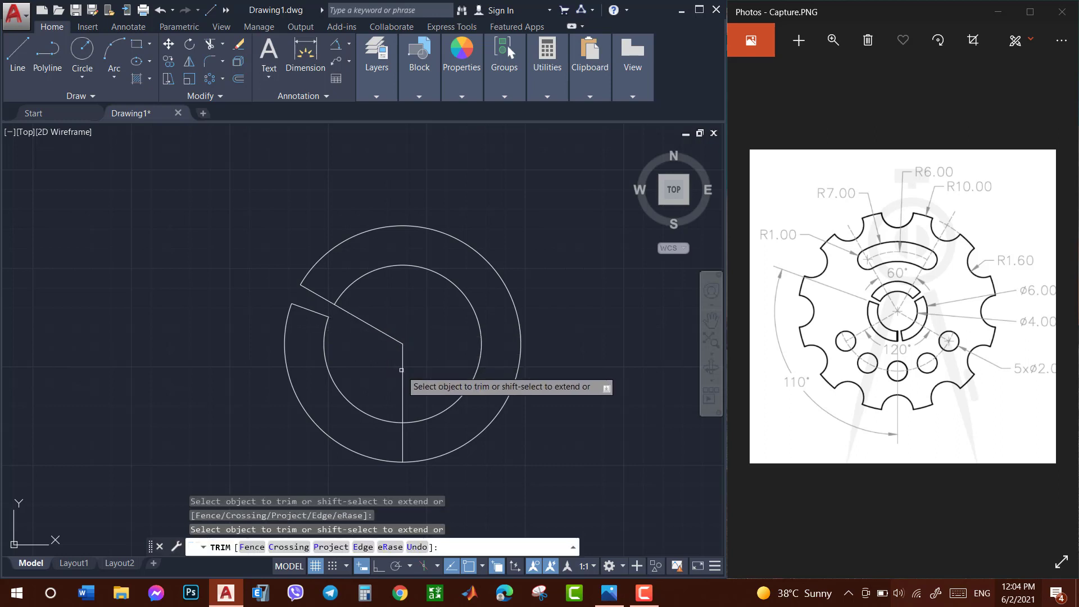
key(Escape)
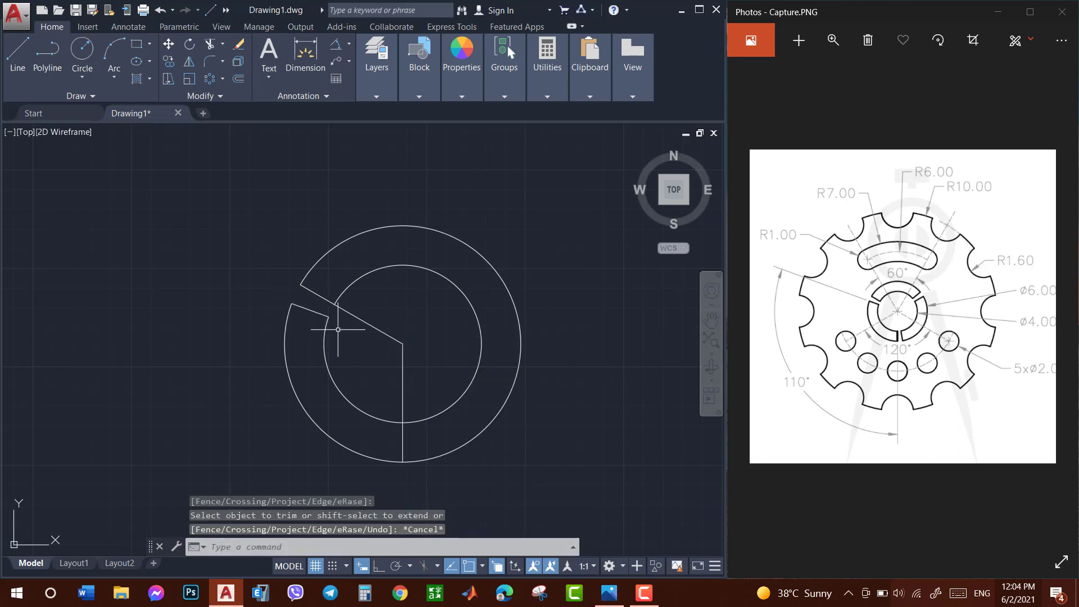
text(tr)
key(Escape)
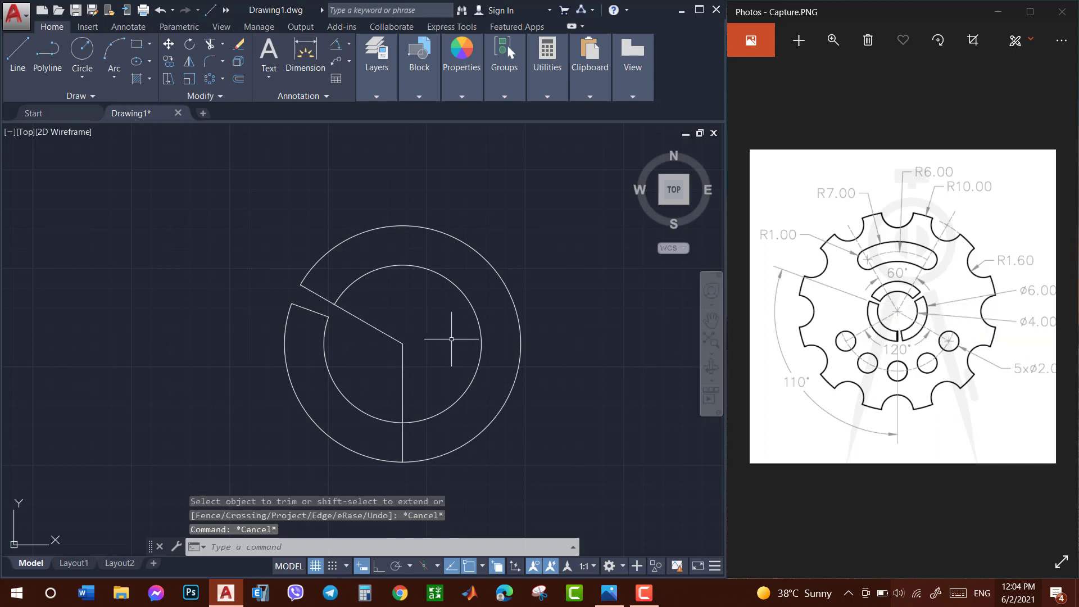
Draw a 5-unit line from the rings' centre at 40°
text(l)
key(Return)
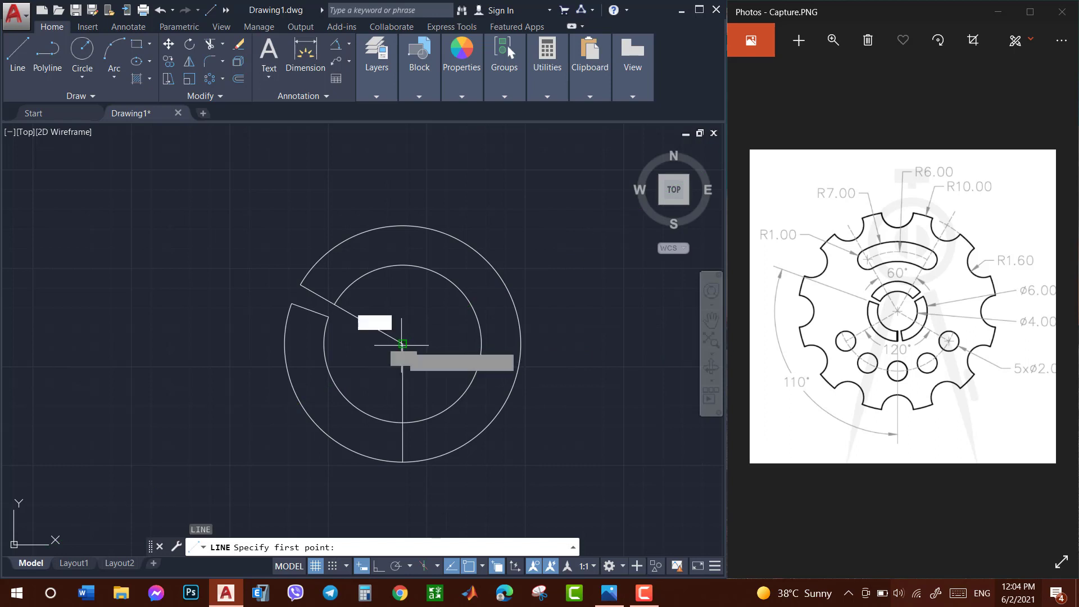
click(403, 342)
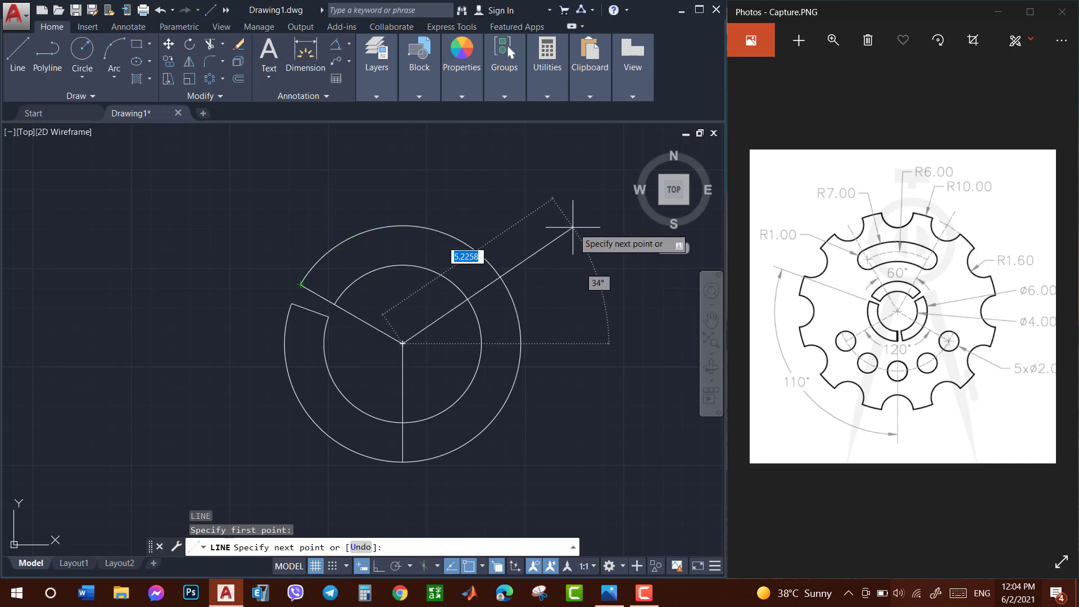
text(5)
key(Tab)
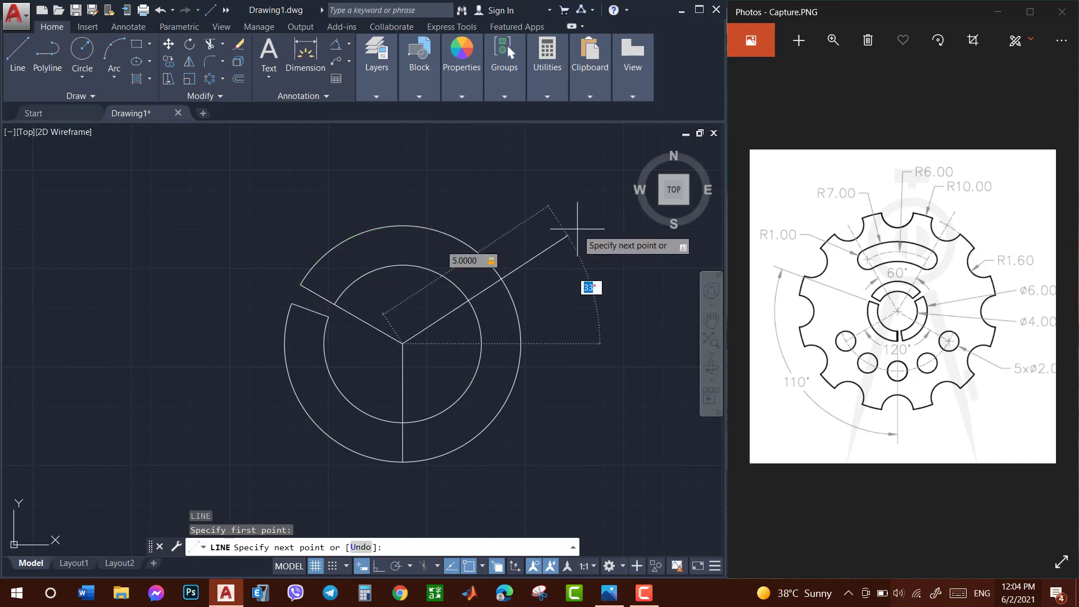
text(40)
key(Return)
key(Escape)
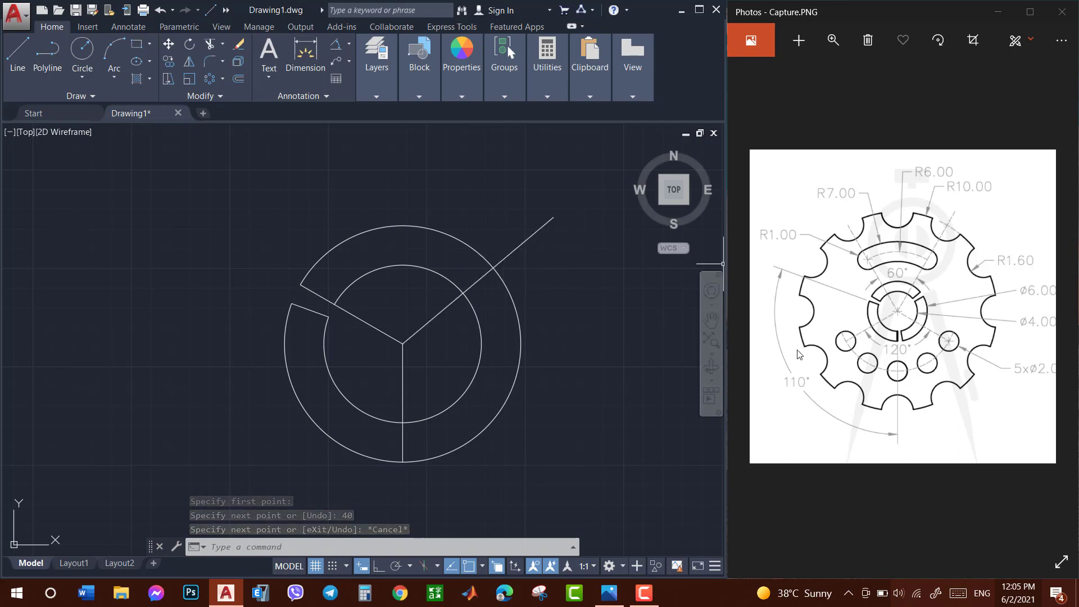
Draw another line from the rings' centre at 30°
text(l)
key(Return)
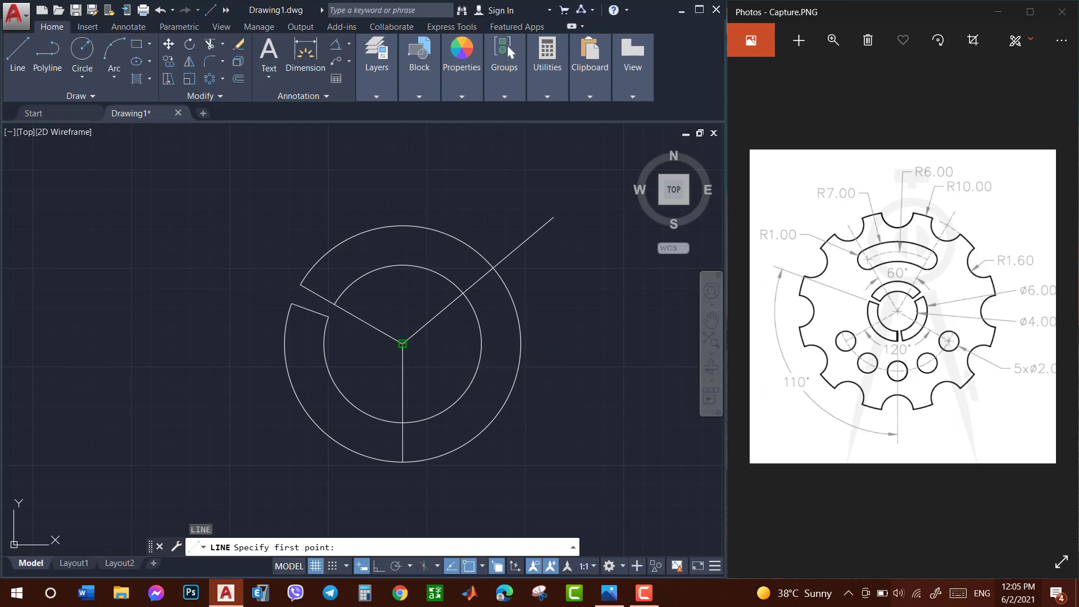
click(402, 343)
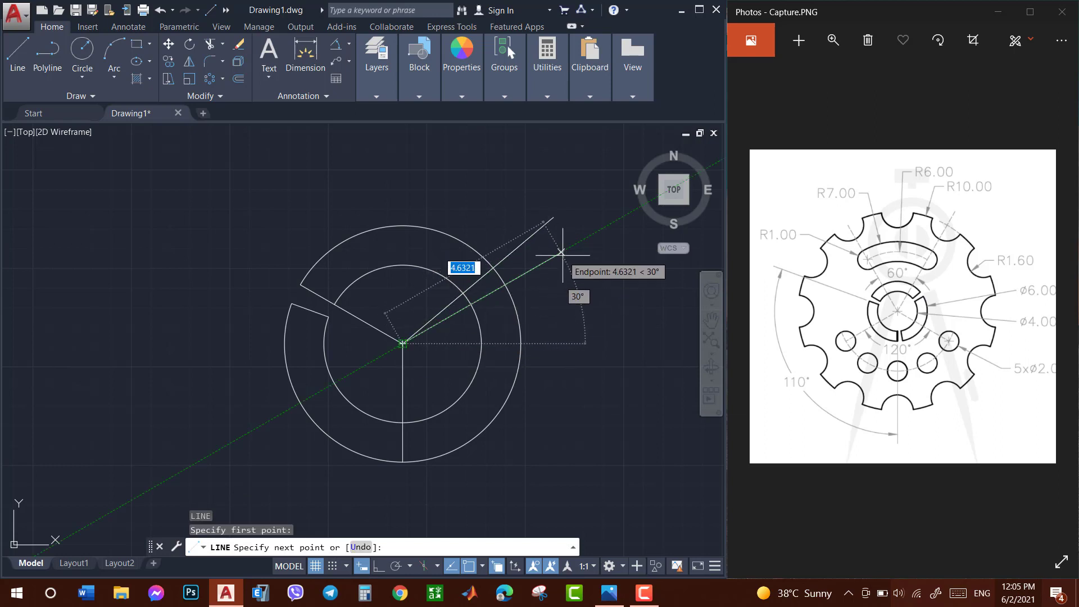
text(30)
key(Return)
Trim the outer arc between the 40° and 30° lines and the protruding line ends
key(Escape)
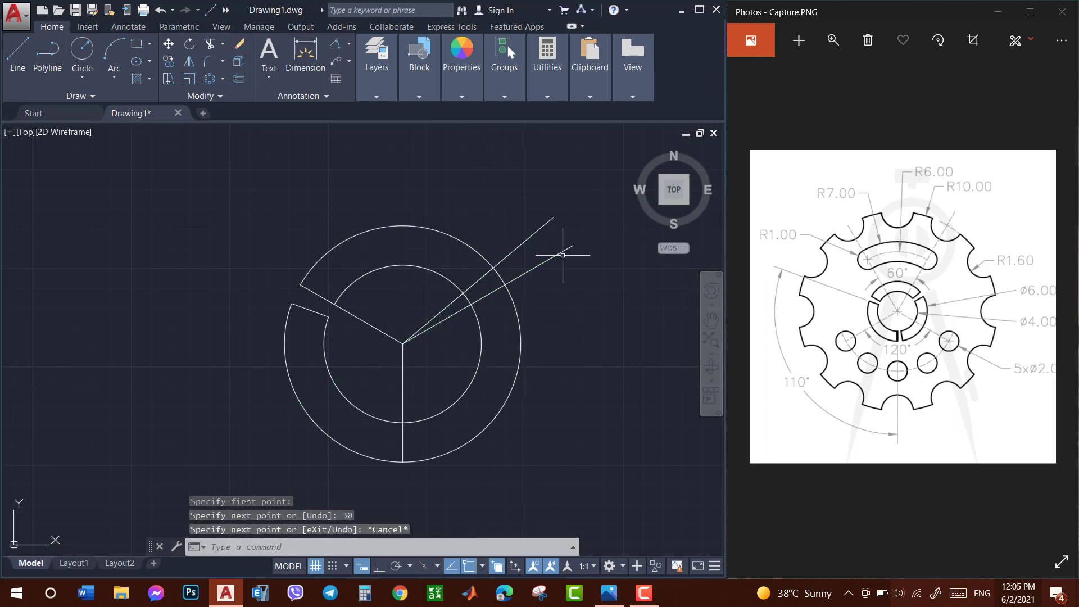
text(t)
key(Escape)
text(tr)
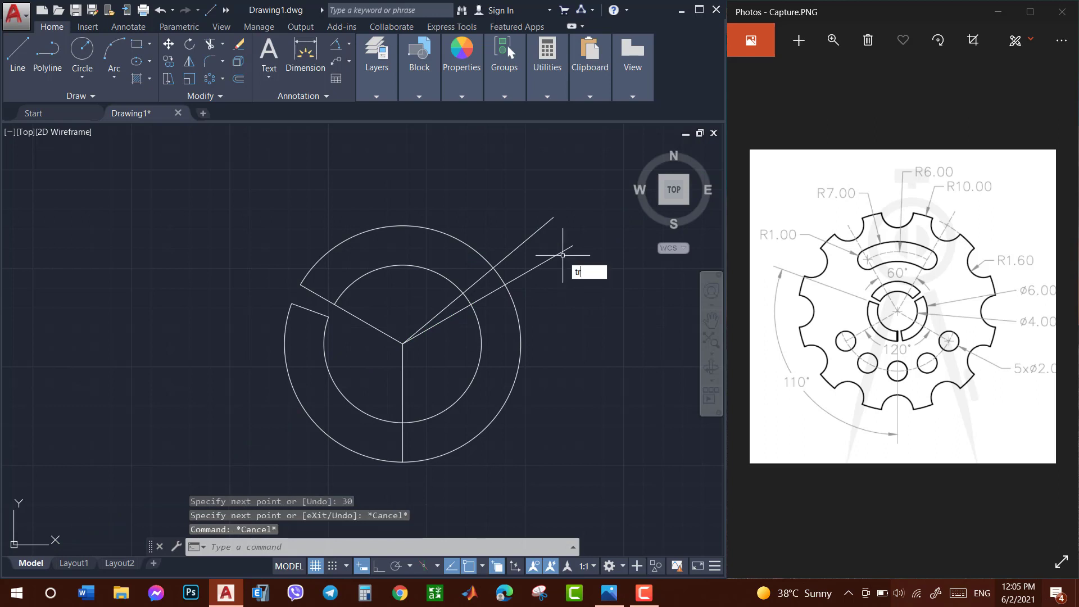
click(582, 286)
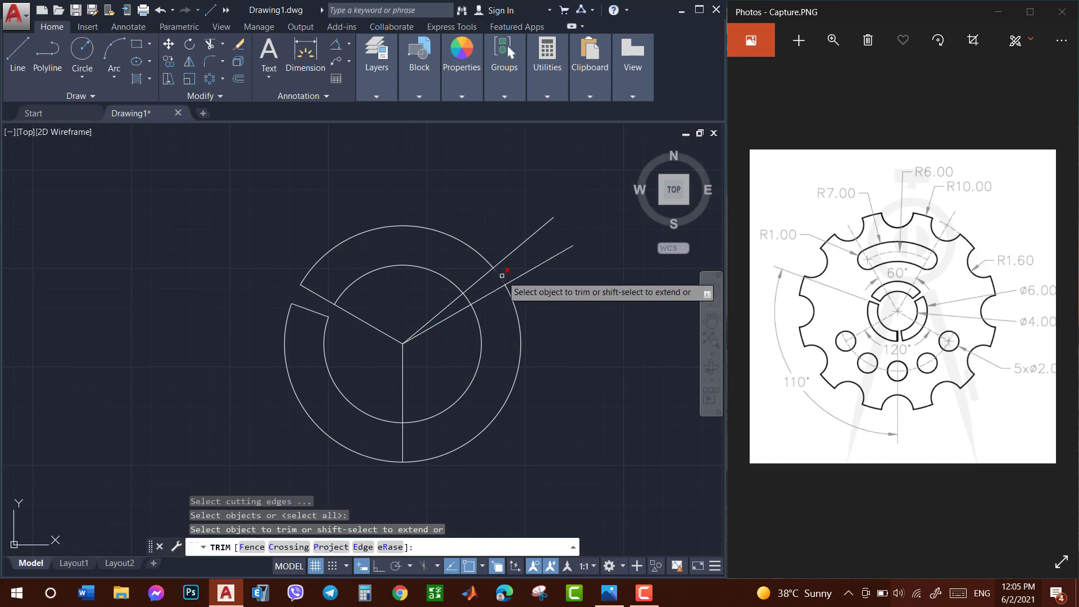
click(504, 276)
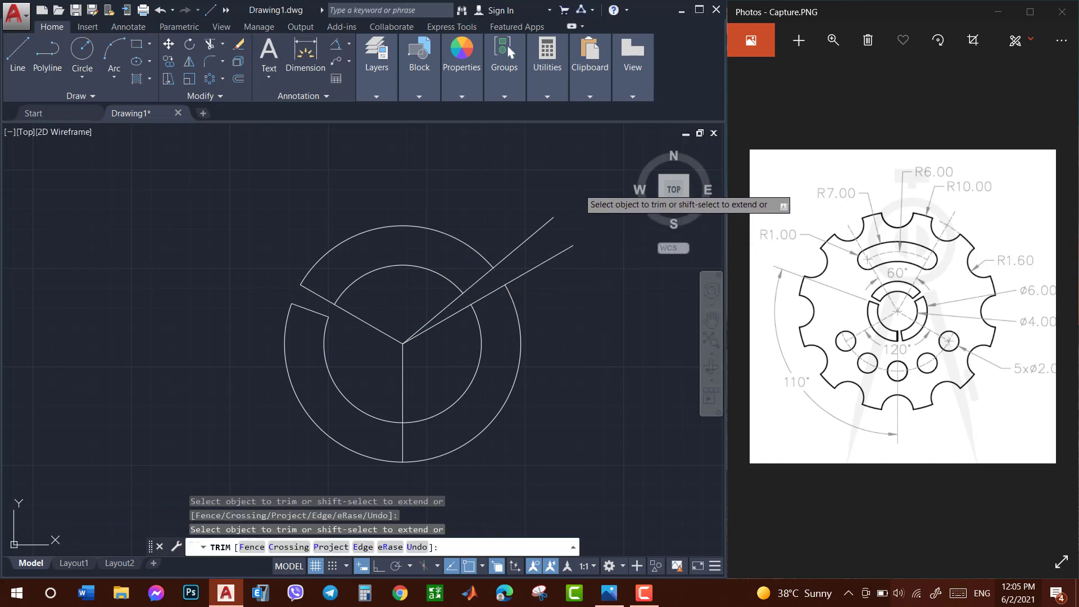
click(579, 188)
click(545, 272)
key(Escape)
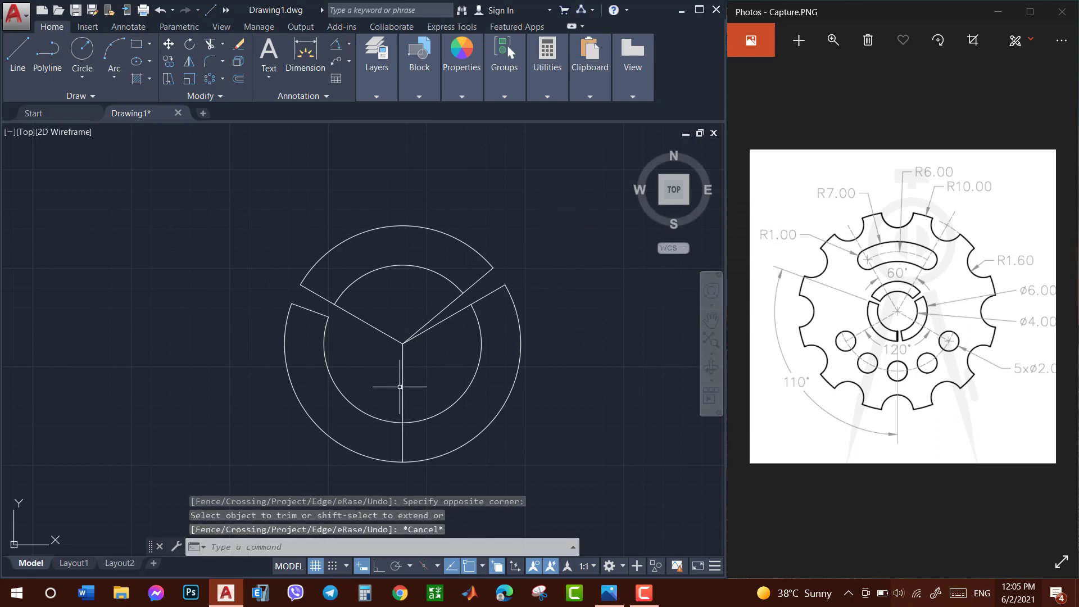
Draw a radial line from the circle centre at 80°
text(l)
key(Return)
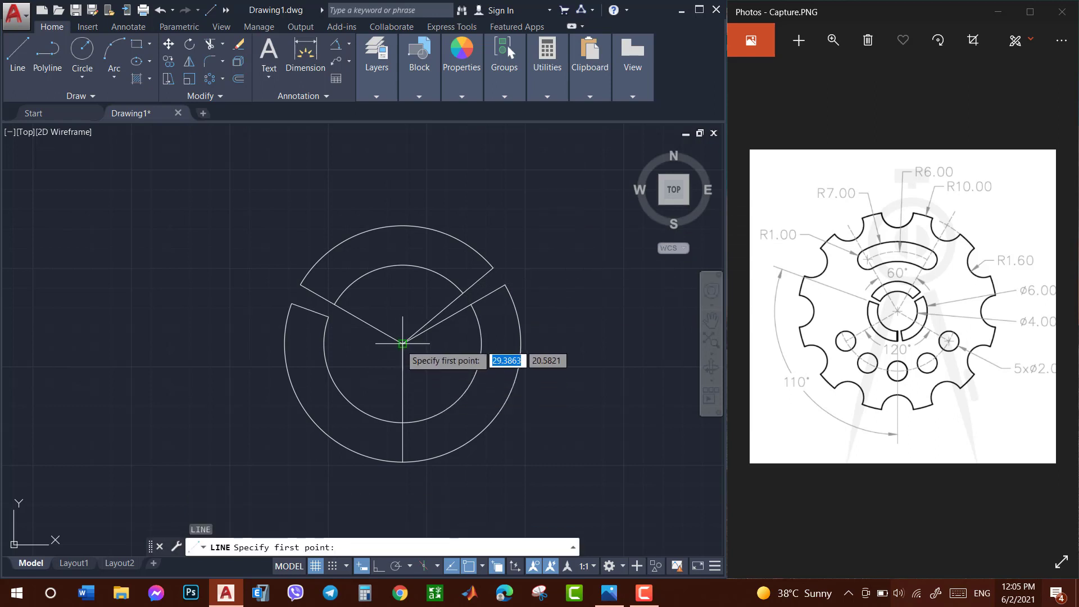
click(402, 343)
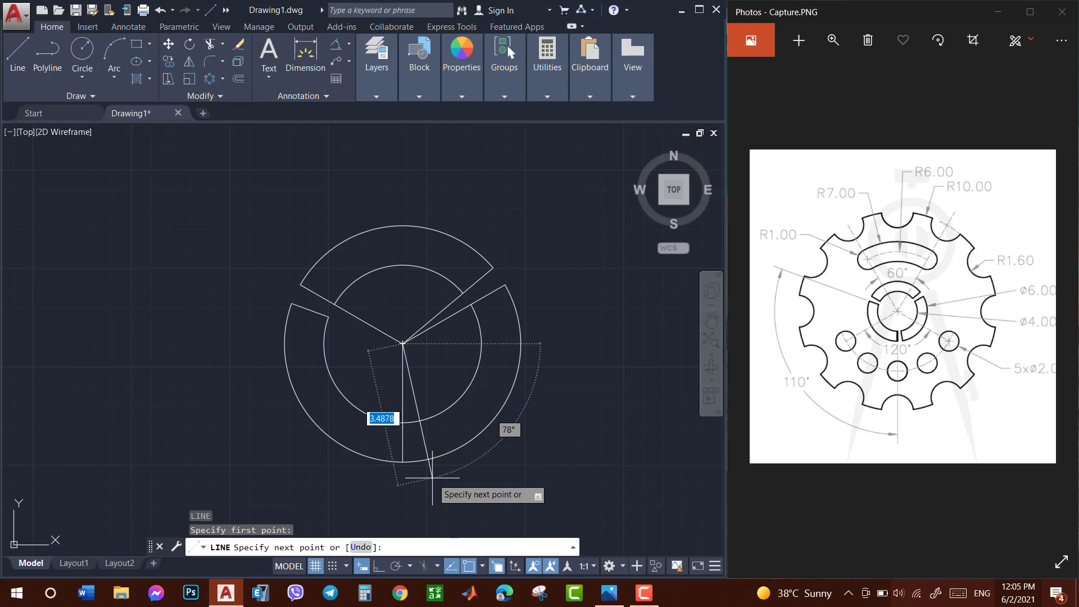
key(Tab)
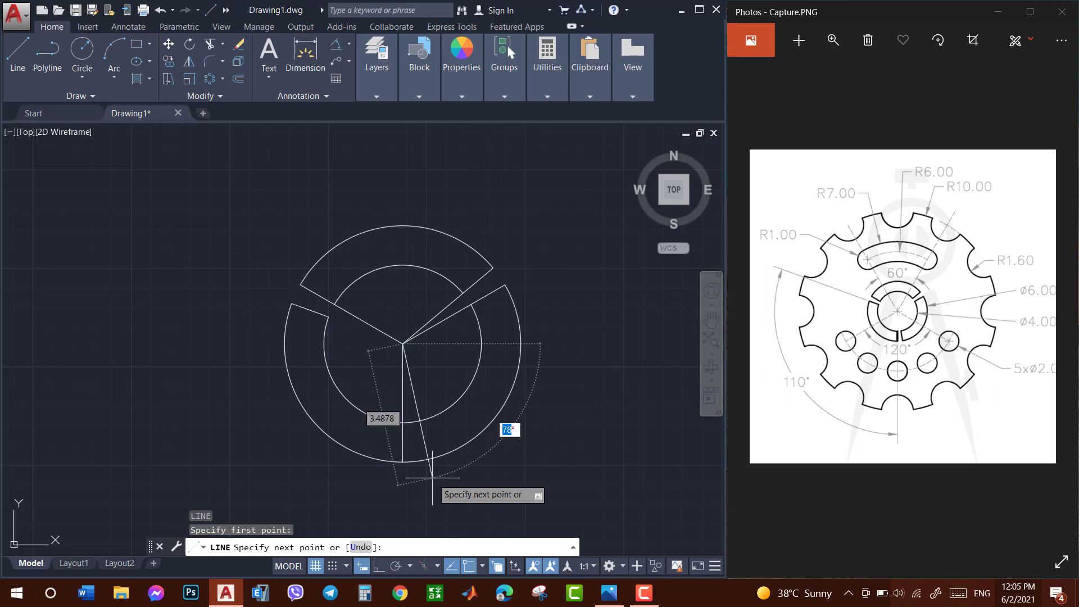
text(80)
key(Return)
key(Escape)
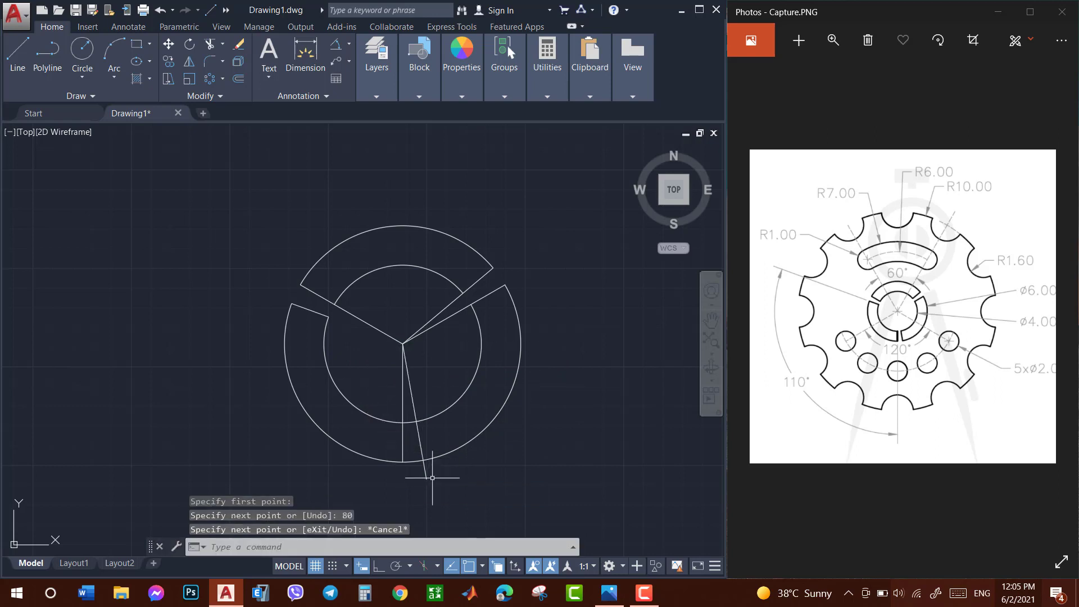
Trim the line end below the ring and all lines inside the ring
text(tr)
key(Return)
key(Return)
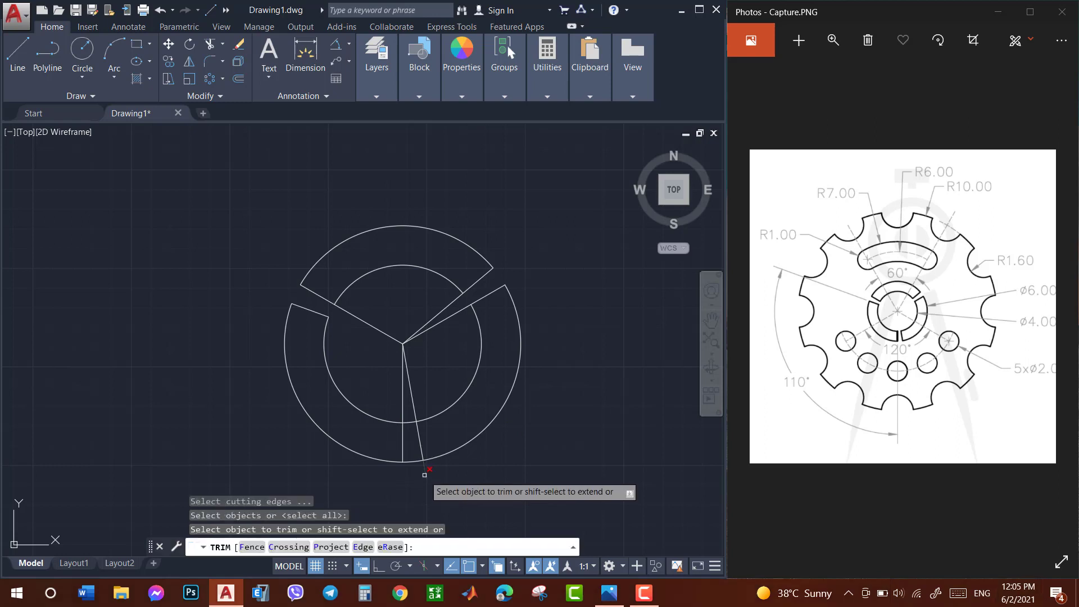
click(427, 469)
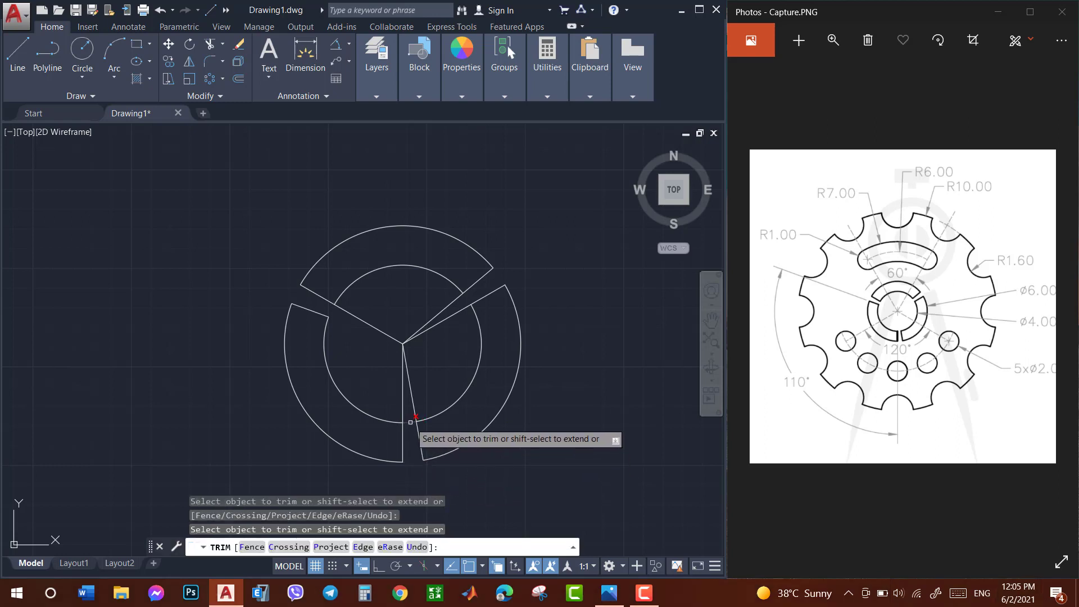
click(431, 314)
click(382, 370)
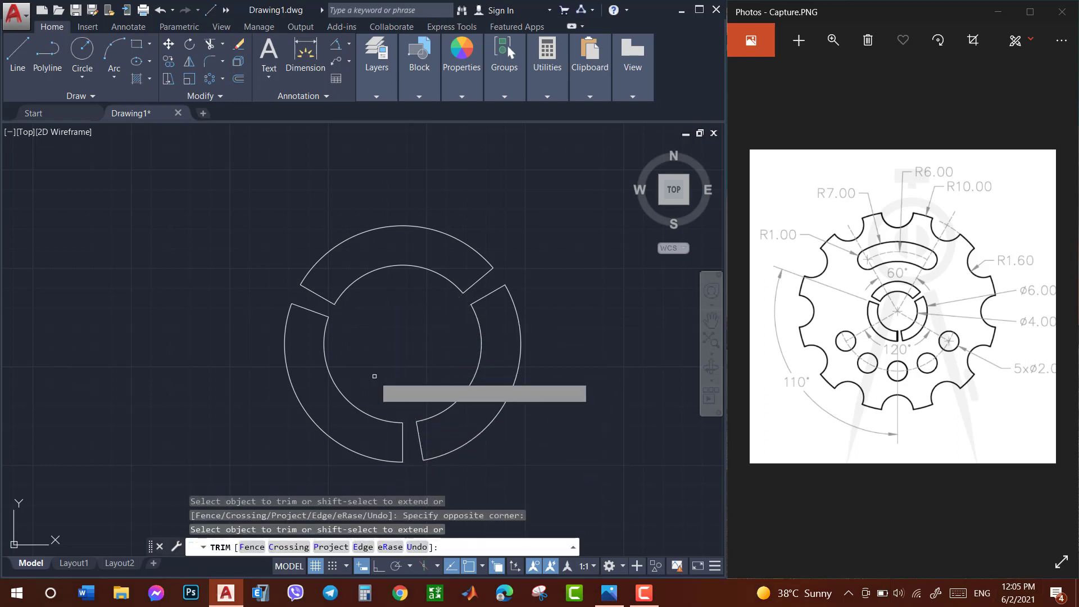
key(Escape)
scroll(387, 337, down, 5)
scroll(387, 336, up, 3)
scroll(391, 333, up, 2)
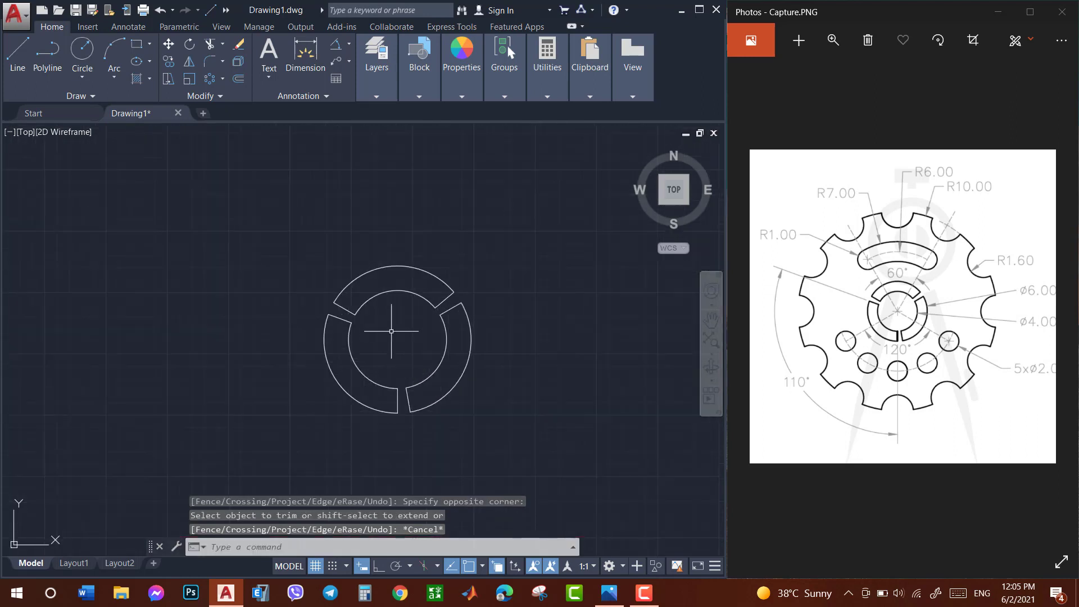
Window-select all ring pieces and JOIN them into three closed outlines
click(498, 227)
click(296, 385)
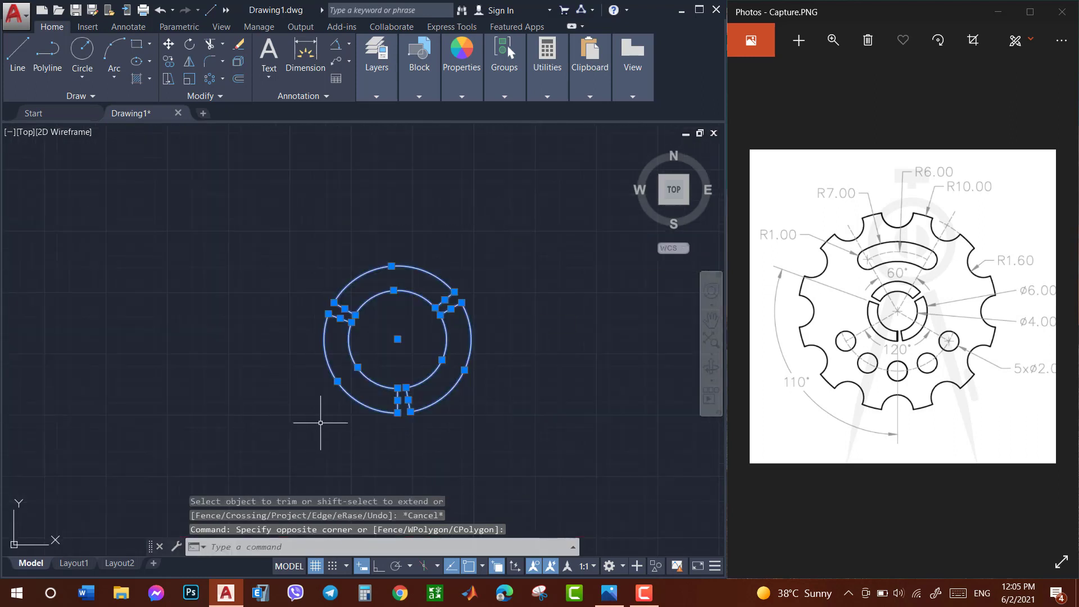
text(J)
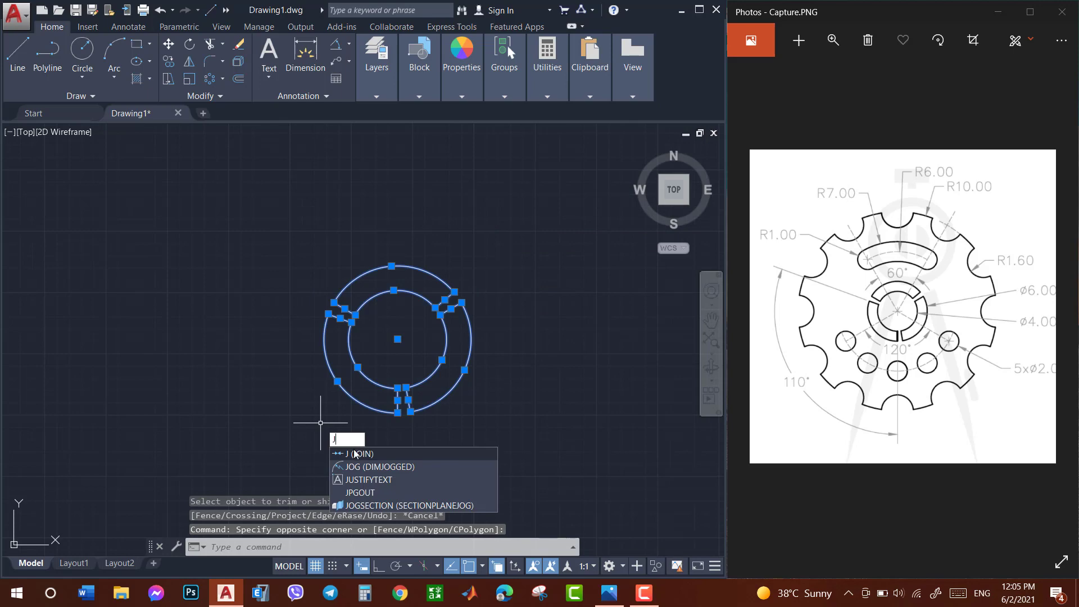
key(Return)
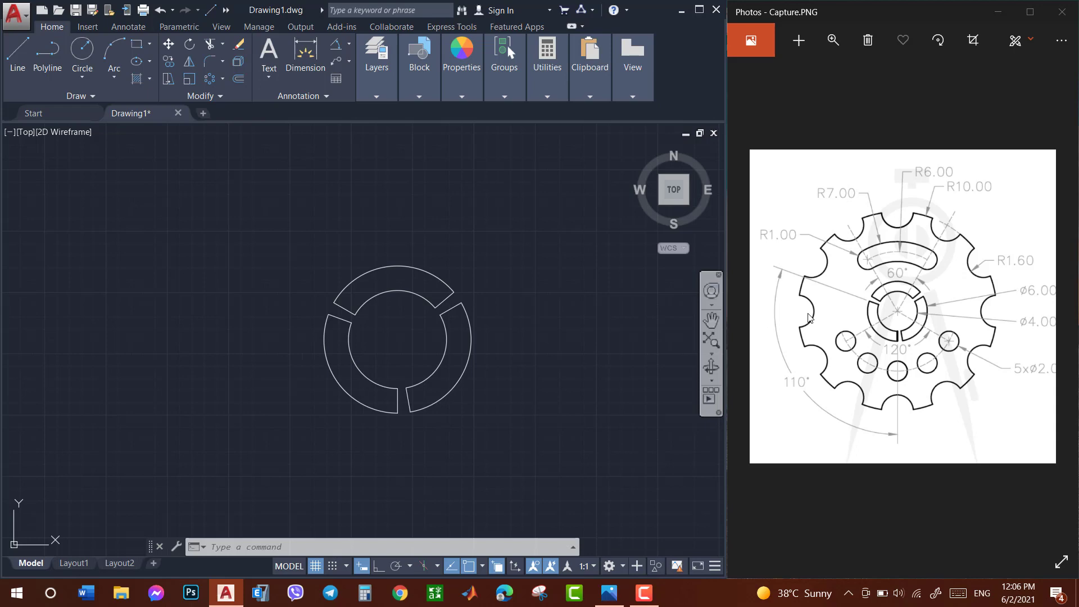
Draw a line from the ring's centre at 60°
click(494, 325)
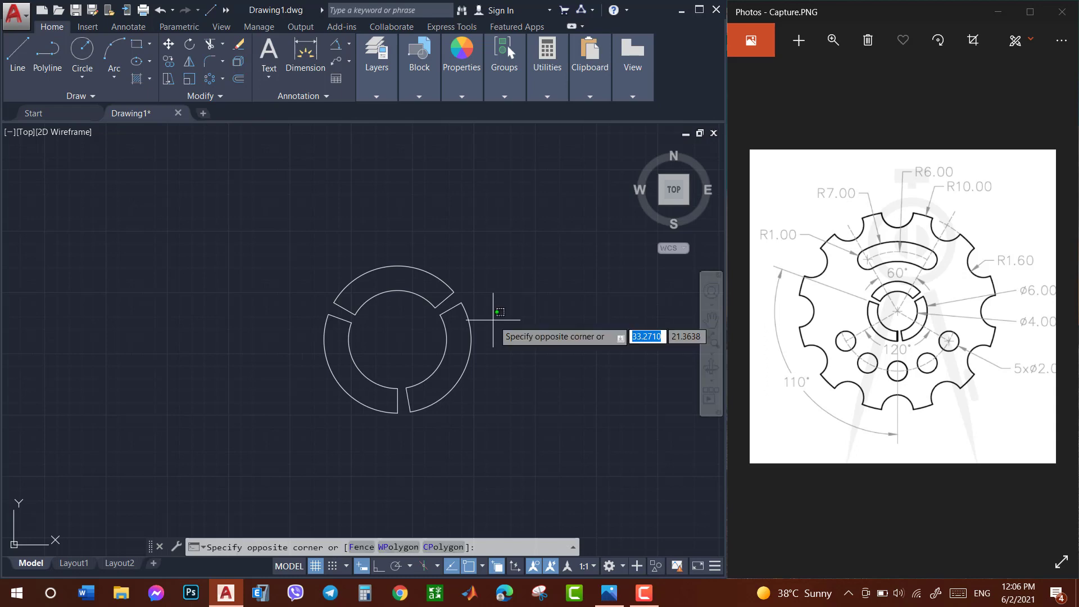
click(501, 357)
text(l)
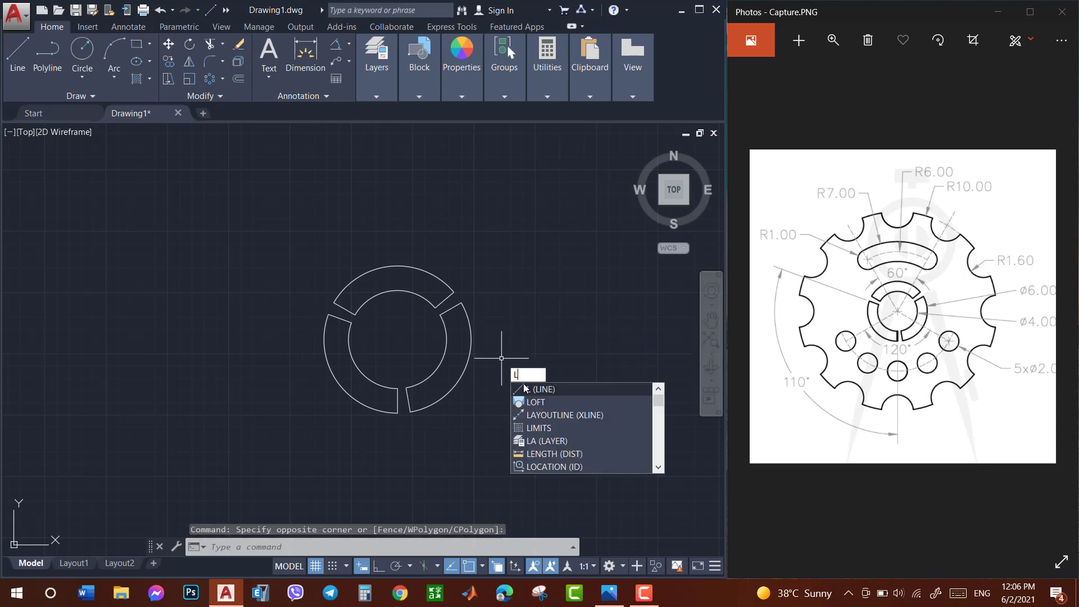
key(Return)
click(397, 339)
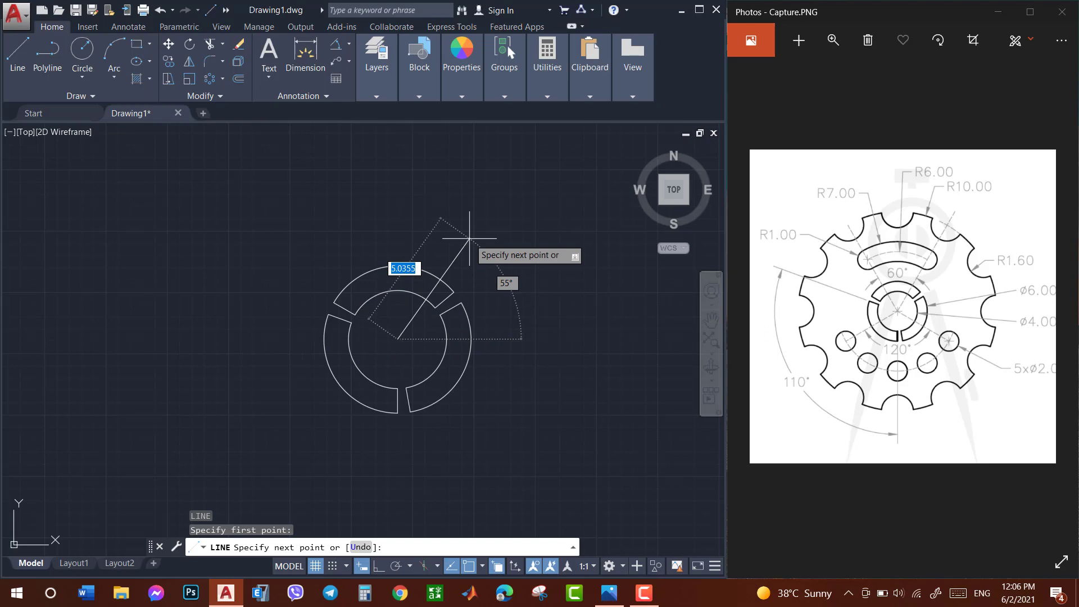
text(60)
key(Return)
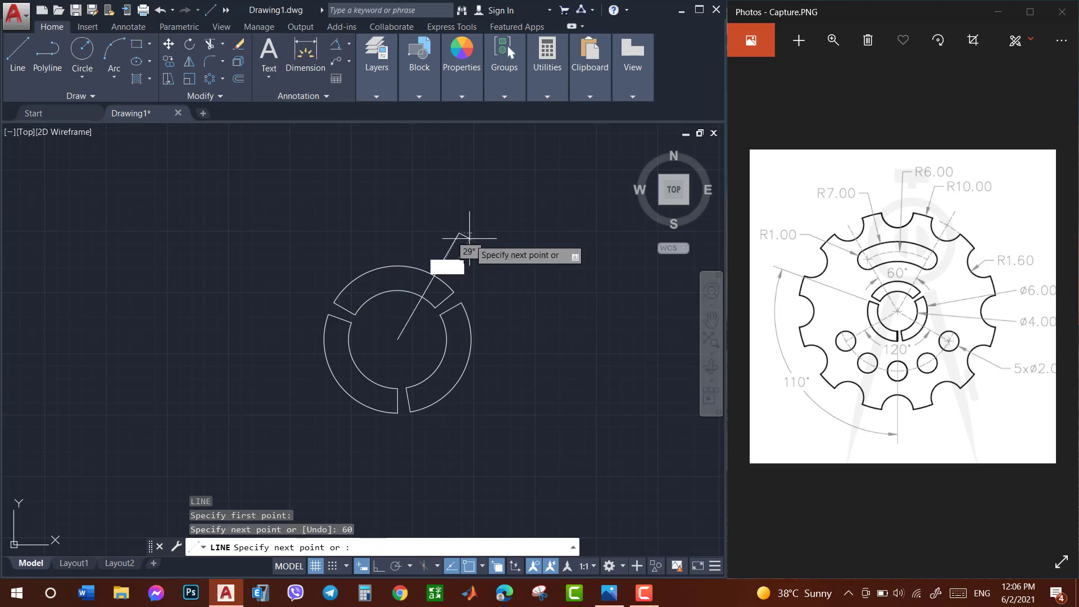
key(Escape)
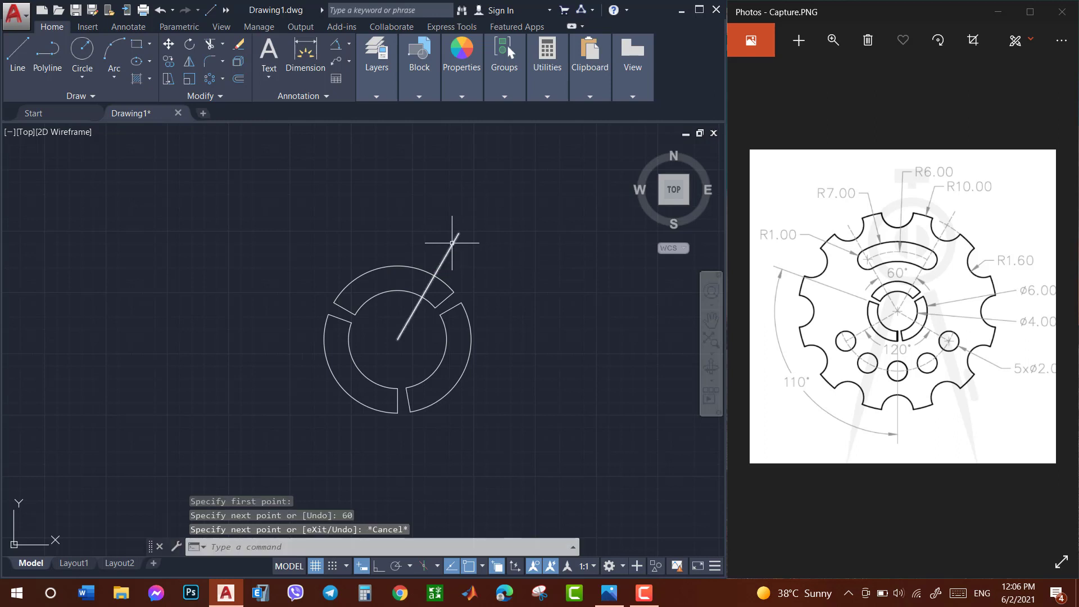
Draw a 5-unit line from the ring's centre at 120°, completing the V
text(l)
key(Return)
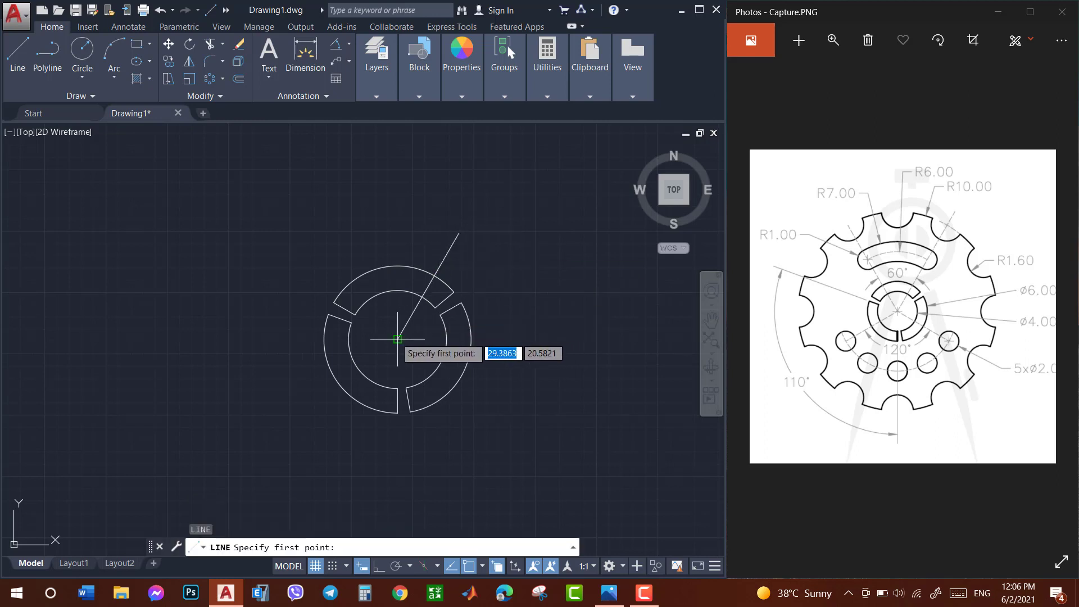
click(397, 339)
text(5)
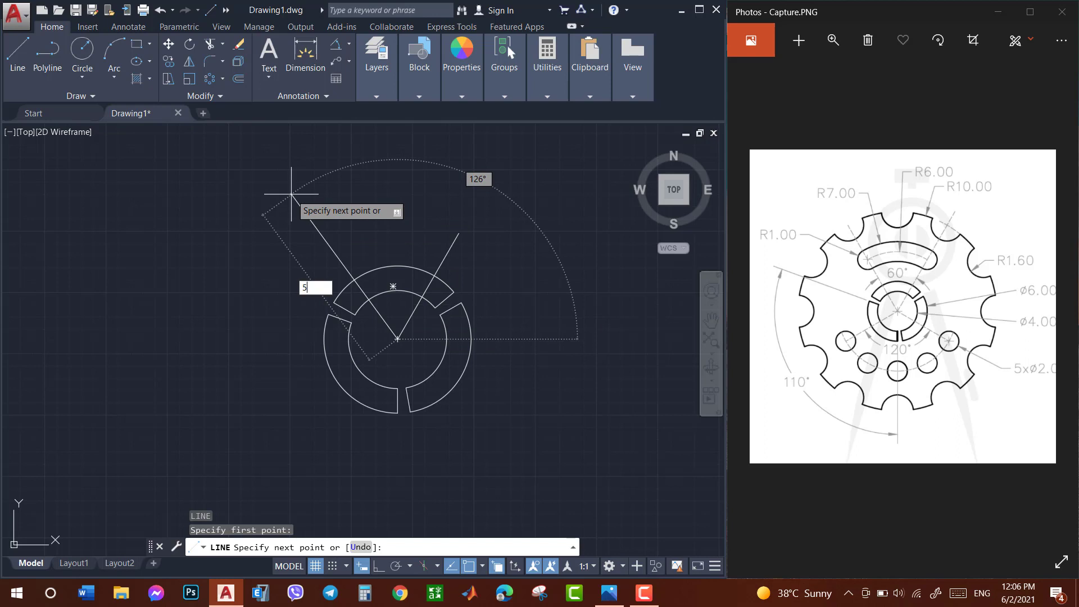
key(Tab)
text(1)
key(Return)
key(Escape)
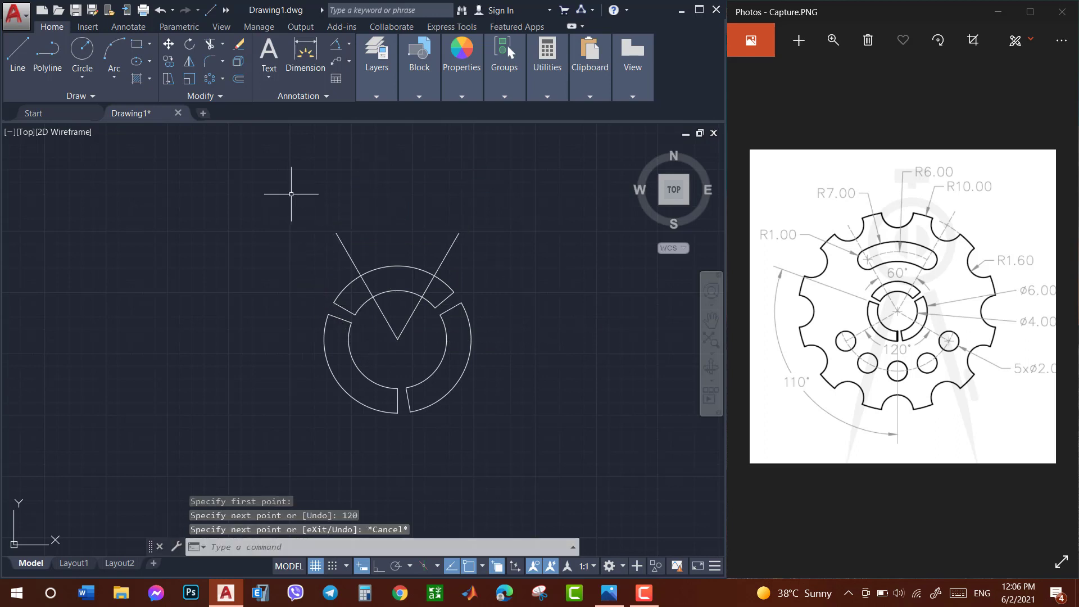
Start an angular dimension between the two V lines, then abandon it
click(335, 44)
click(448, 238)
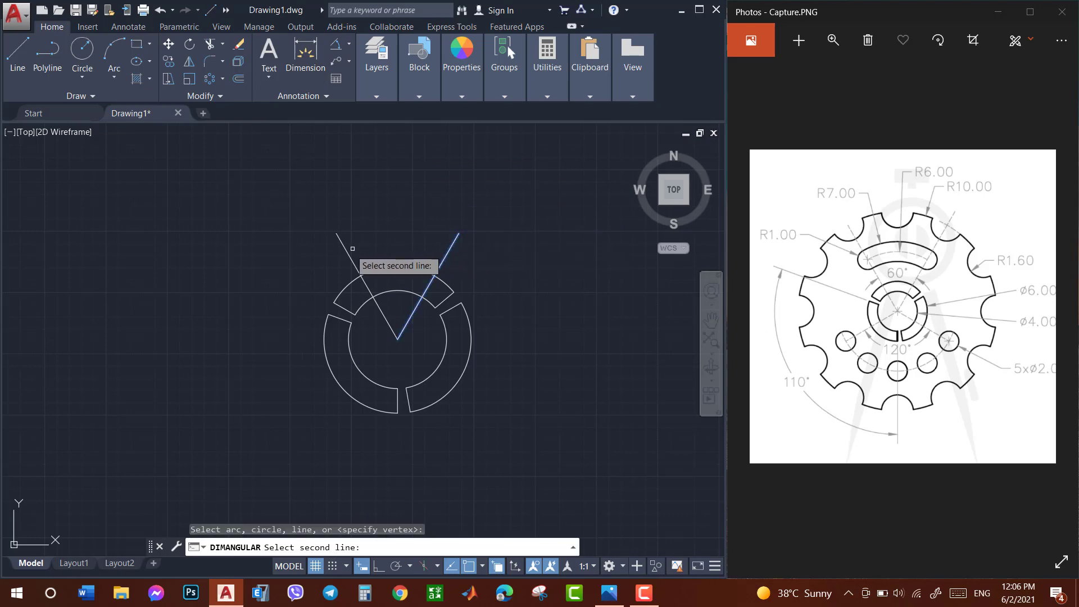
click(348, 252)
scroll(397, 248, up, 5)
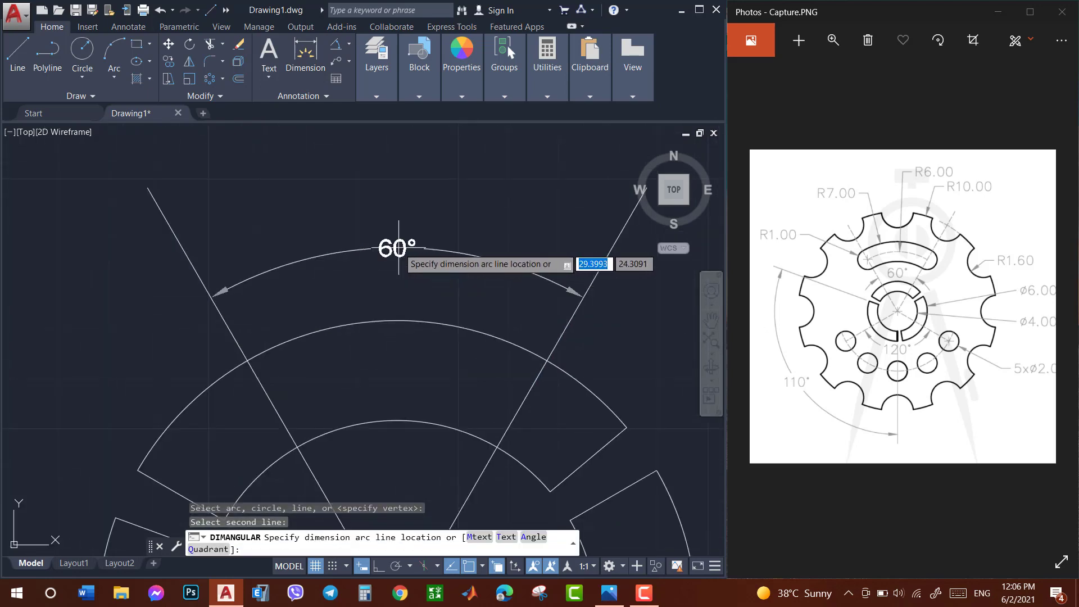
scroll(399, 248, down, 5)
key(Escape)
Draw radius-1 circles centred on the upper ends of the 120° and 60° lines
text(c)
key(Return)
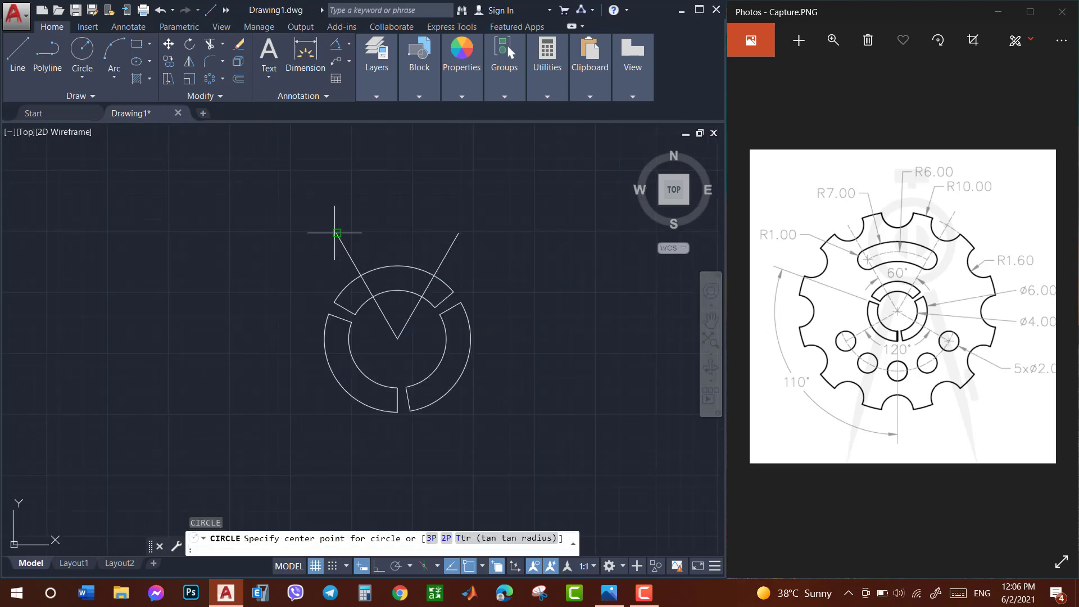
click(336, 232)
text(1)
key(Return)
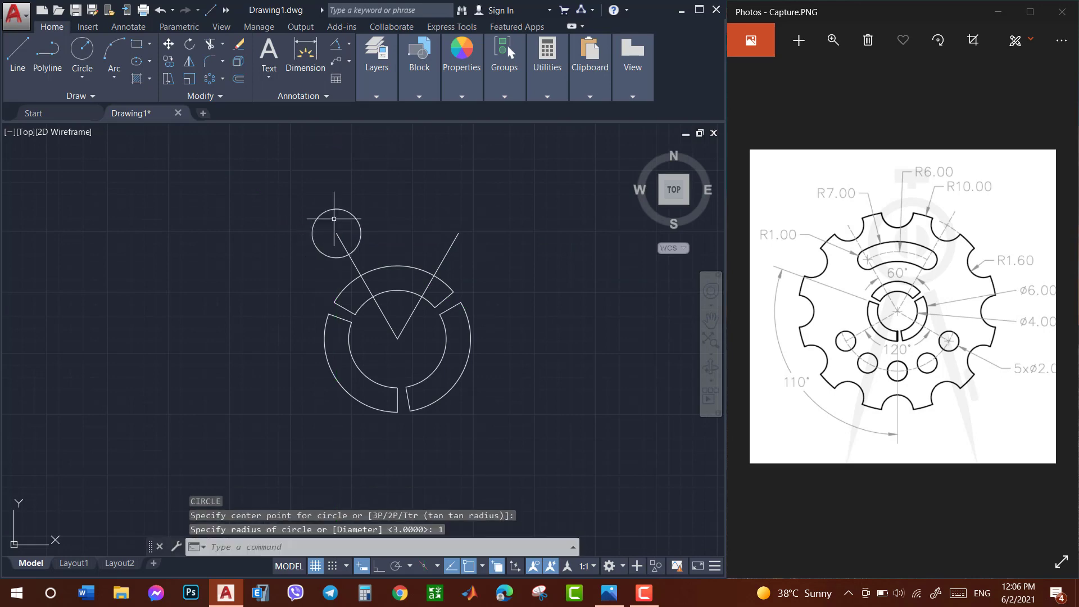
key(Return)
click(459, 232)
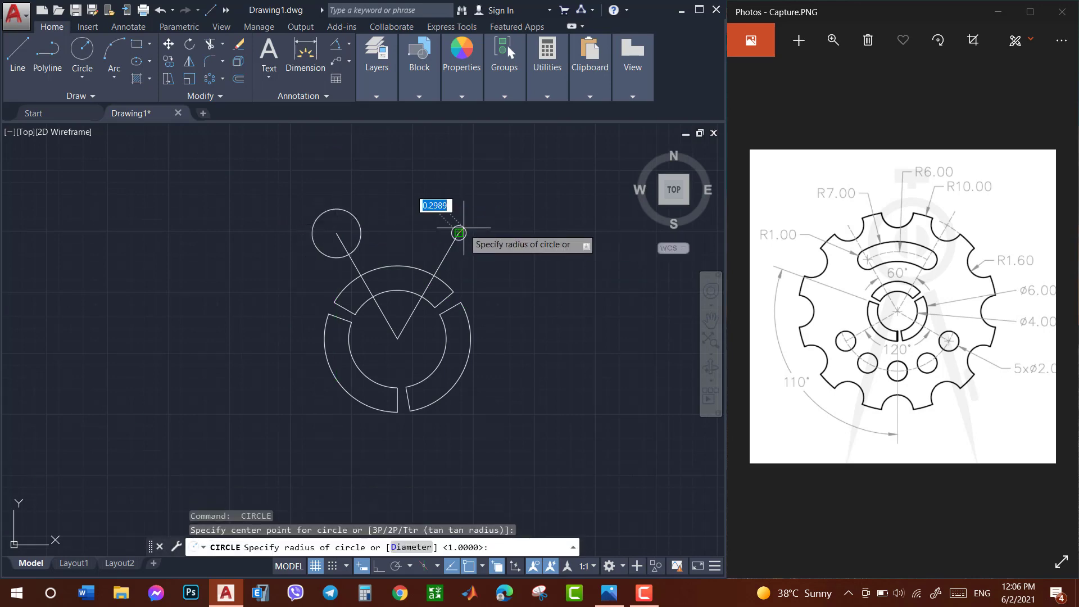
text(1)
key(Return)
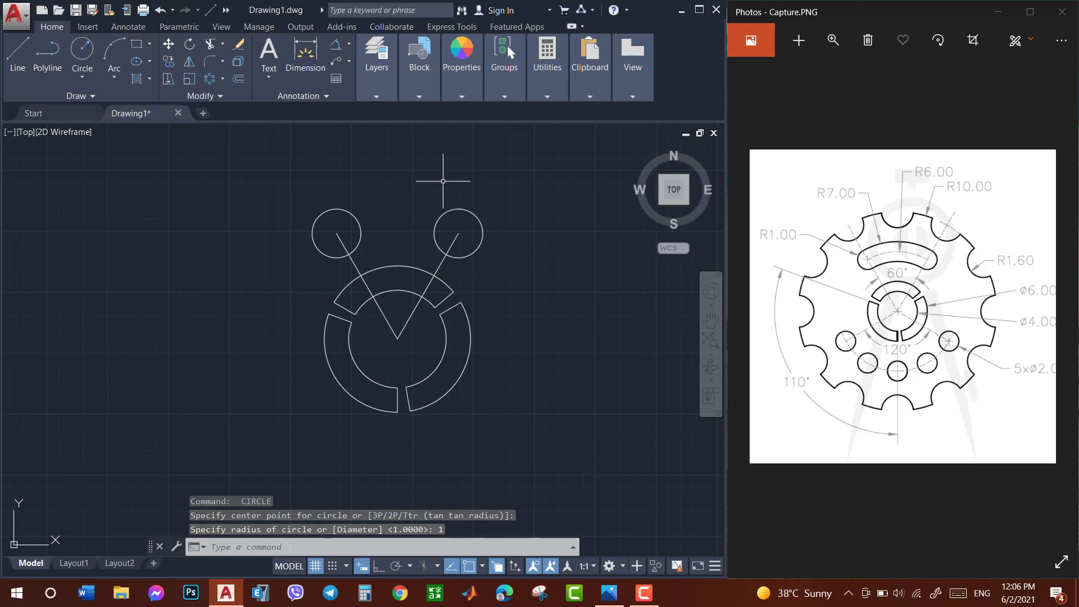
Extend both V lines to the small circles and trim the circles' inner halves into half-circle caps
text(tr)
key(Return)
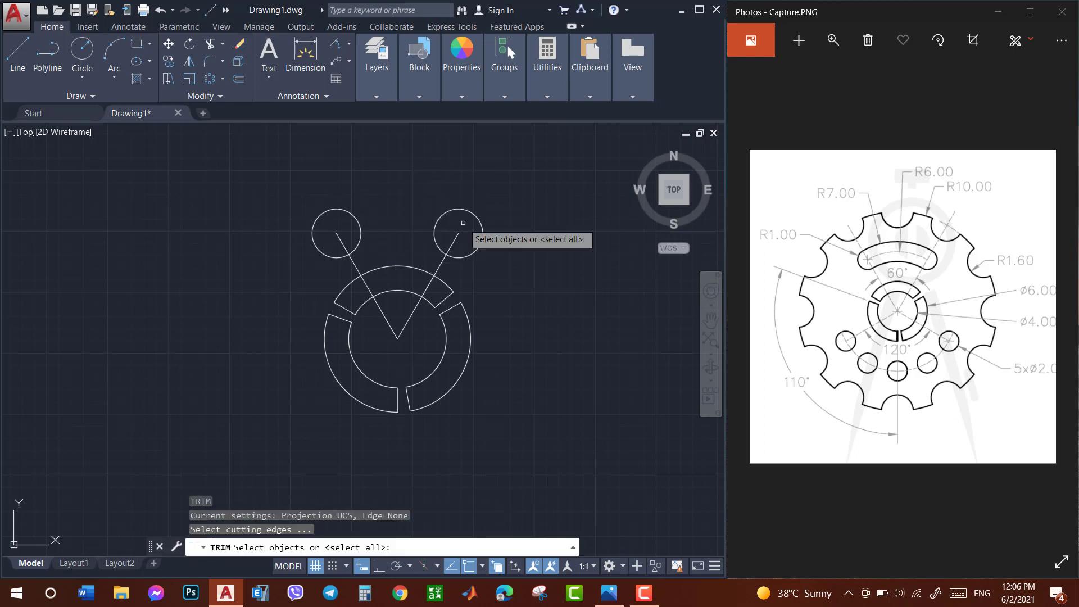
key(Return)
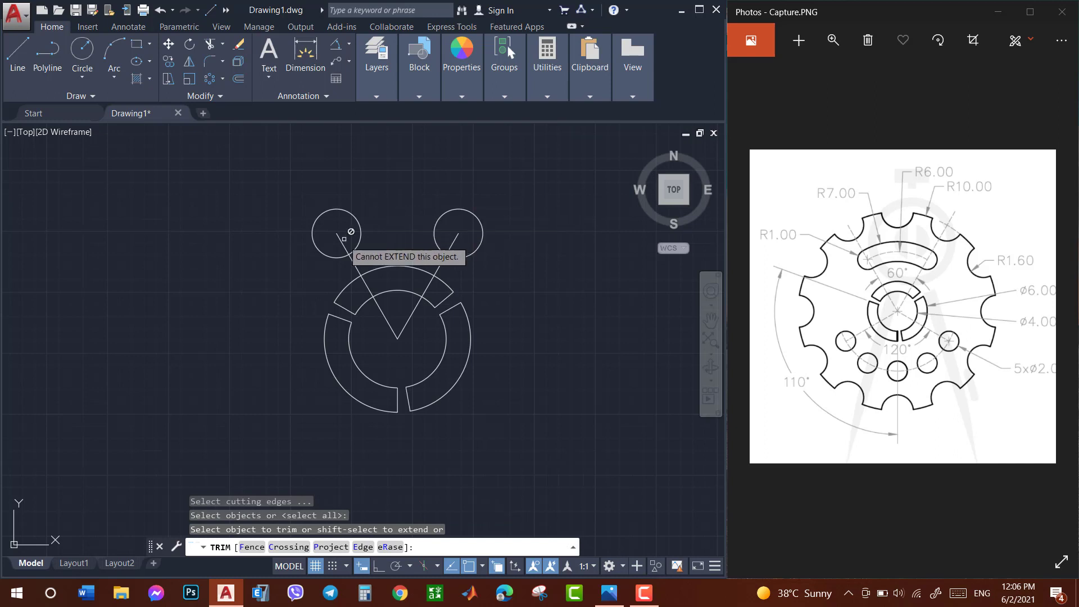
shift+click(341, 242)
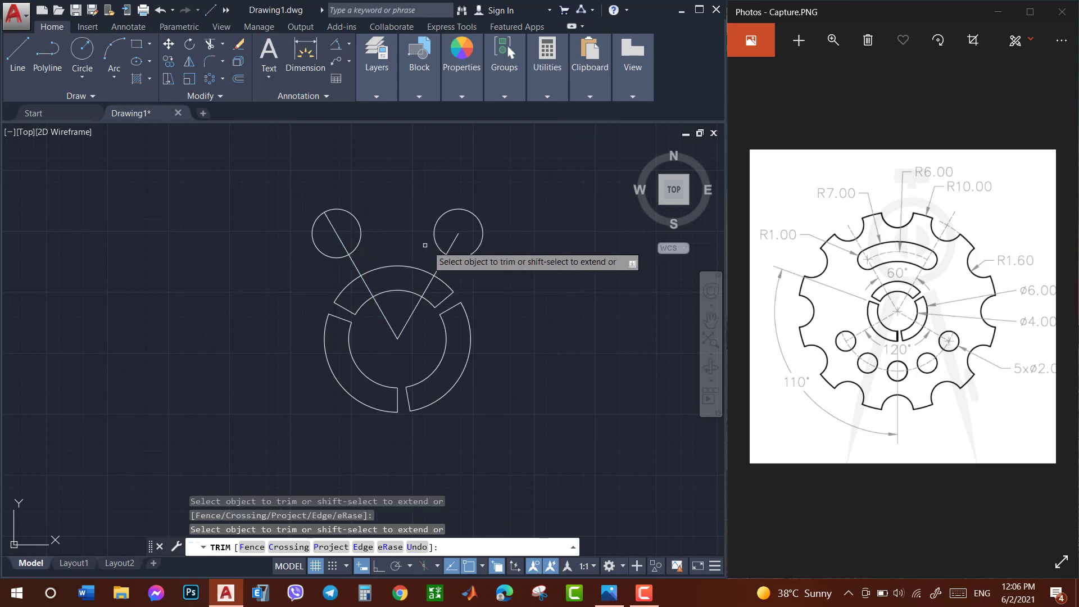
shift+click(454, 240)
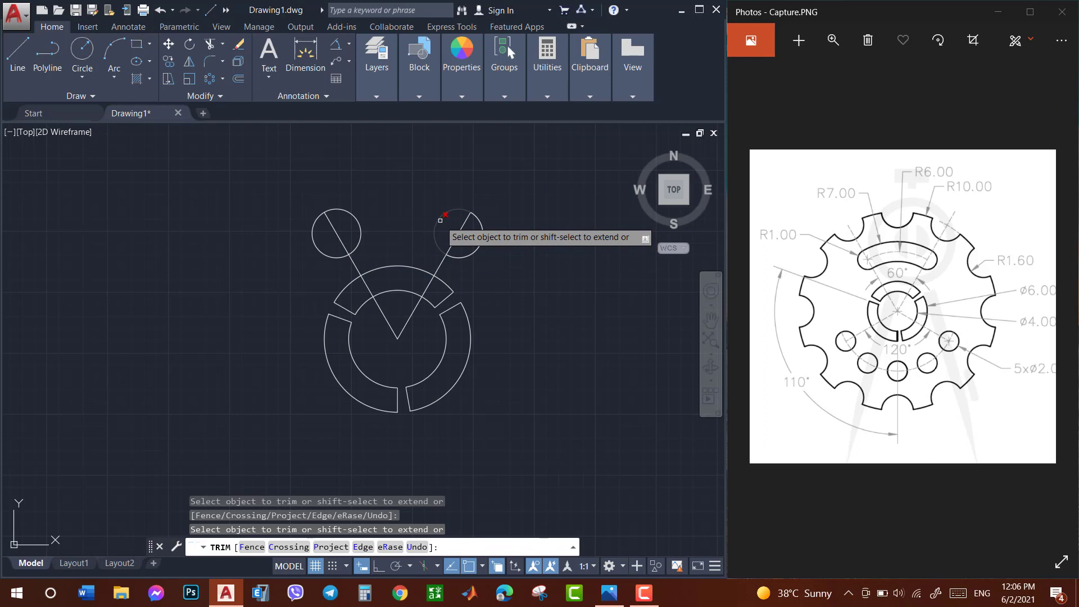
click(440, 221)
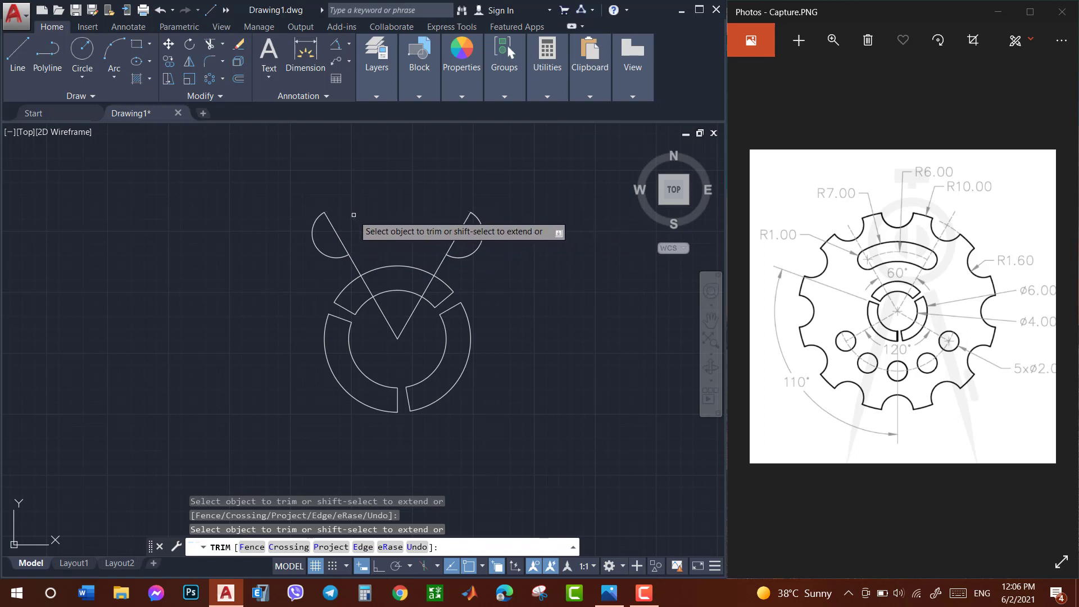
click(355, 216)
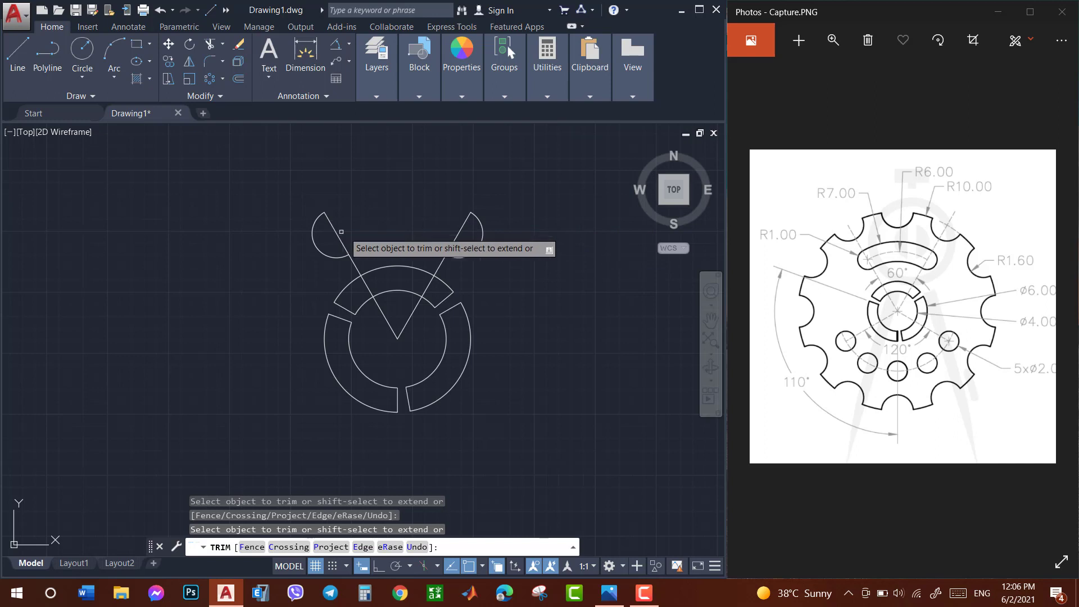
key(Escape)
text(c)
key(Return)
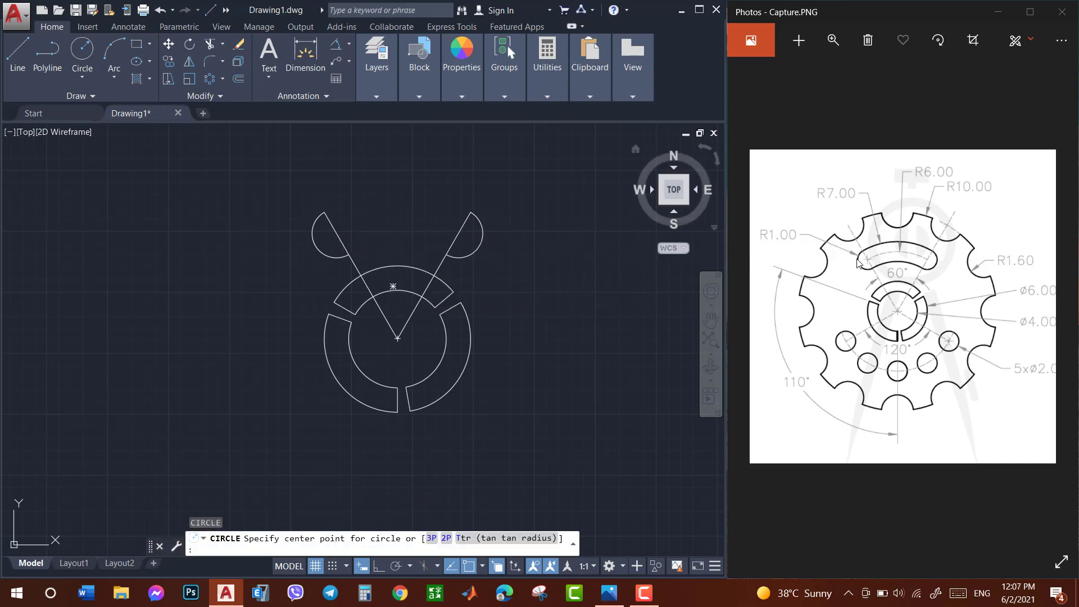
Draw a radius-6 circle centred on the ring centre, reaching the caps' outer edges
key(Escape)
text(c)
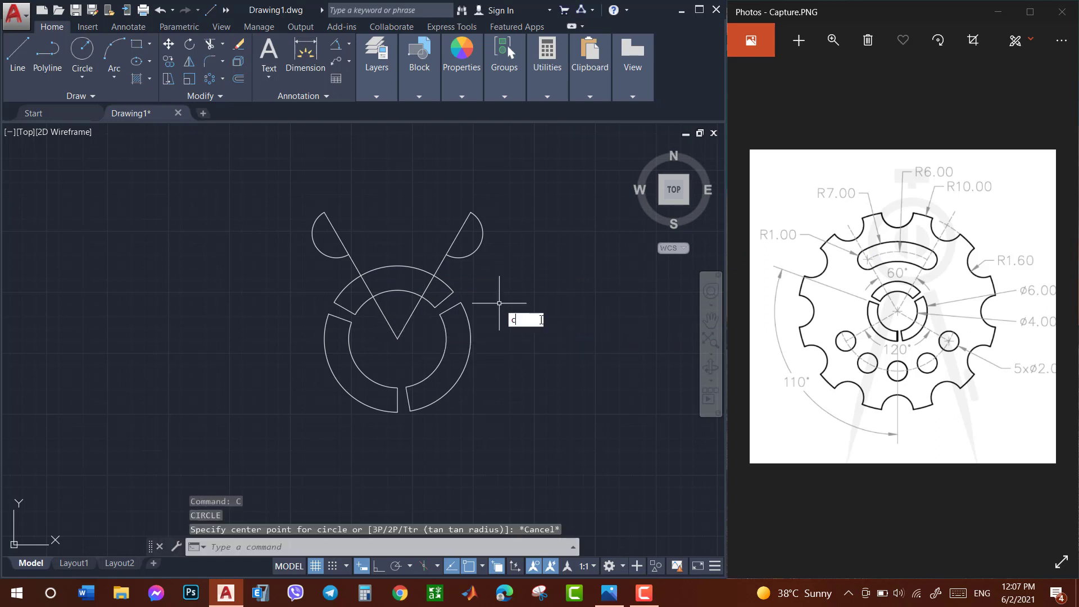
key(Return)
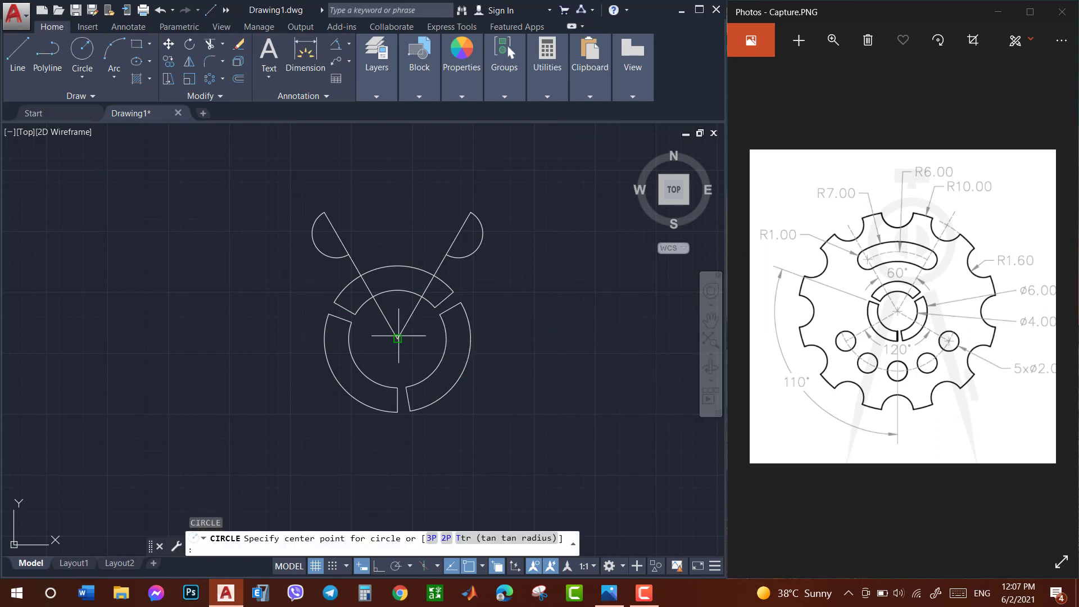
click(397, 338)
click(324, 212)
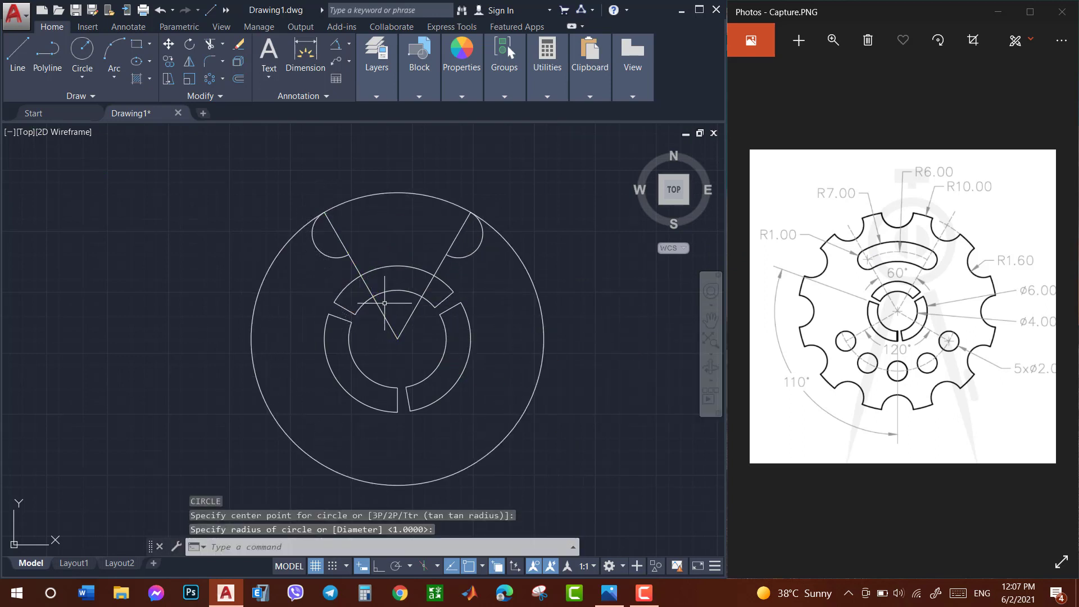
key(Return)
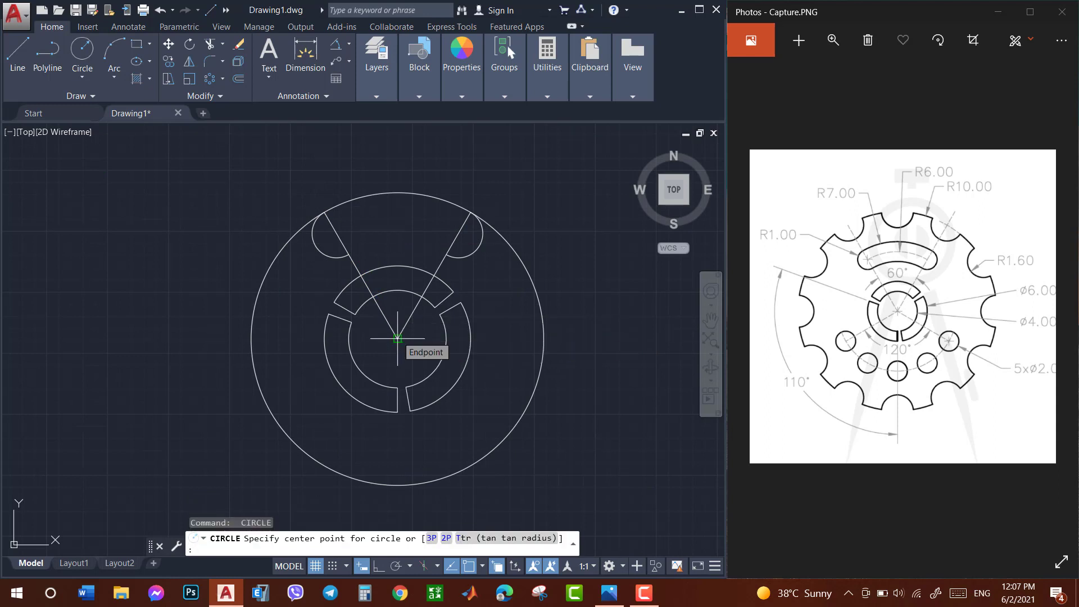
click(397, 338)
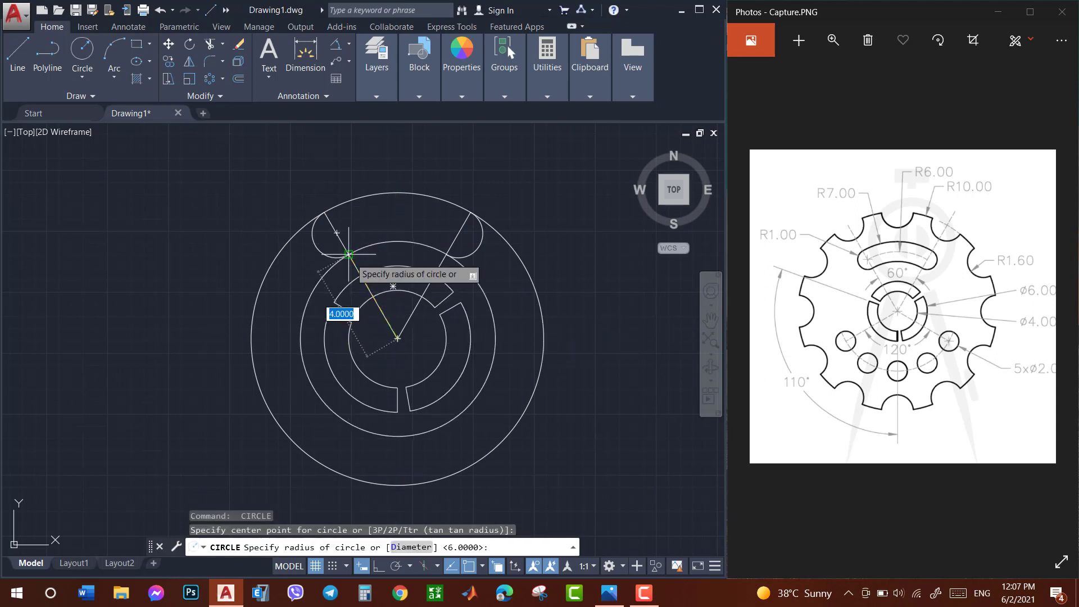
Add the radius-4 inner circle and trim the excess arcs with a crossing window to form the slot
key(Return)
text(T)
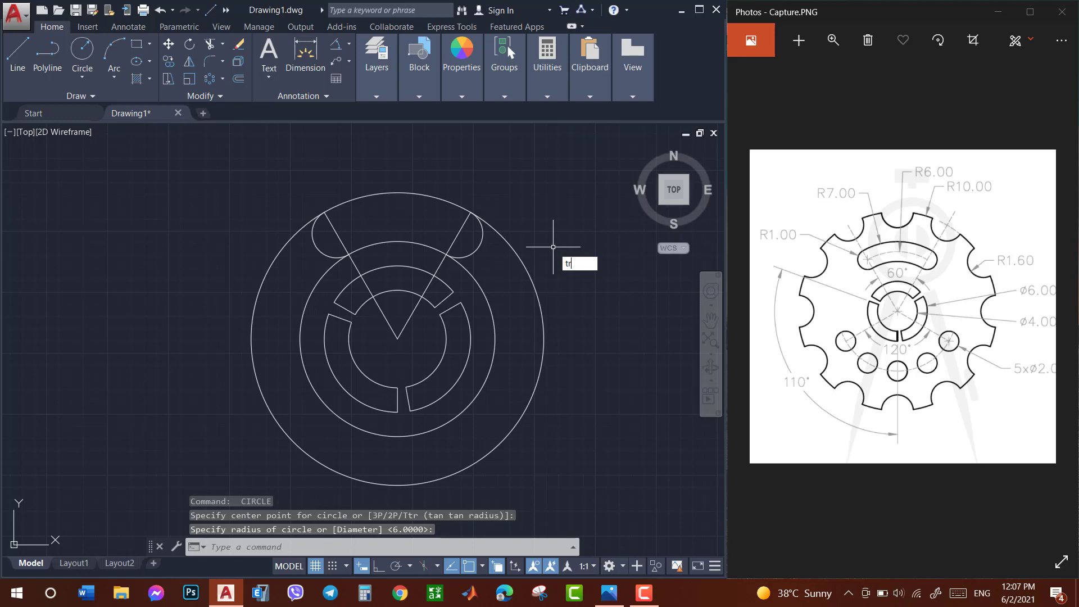
text(R)
key(Return)
key(Return)
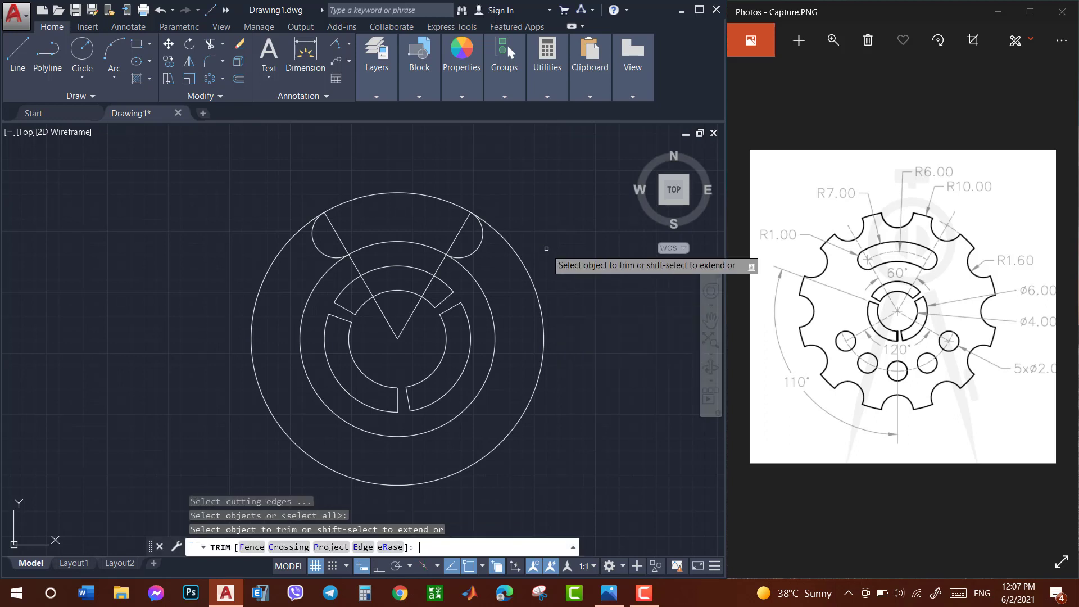
click(567, 285)
click(524, 319)
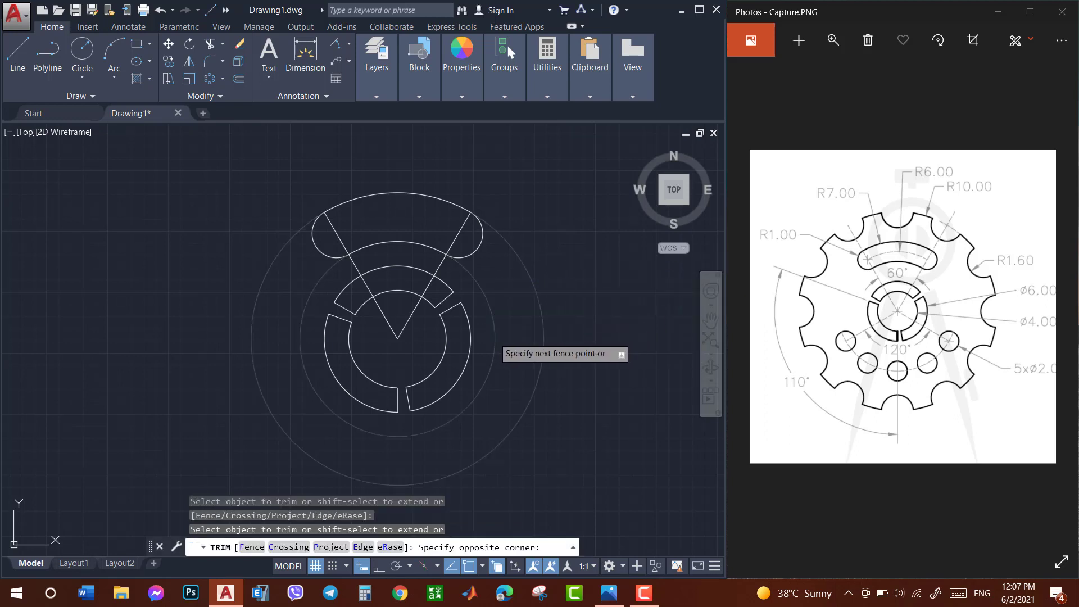
key(Escape)
Delete the two V guide lines
click(461, 227)
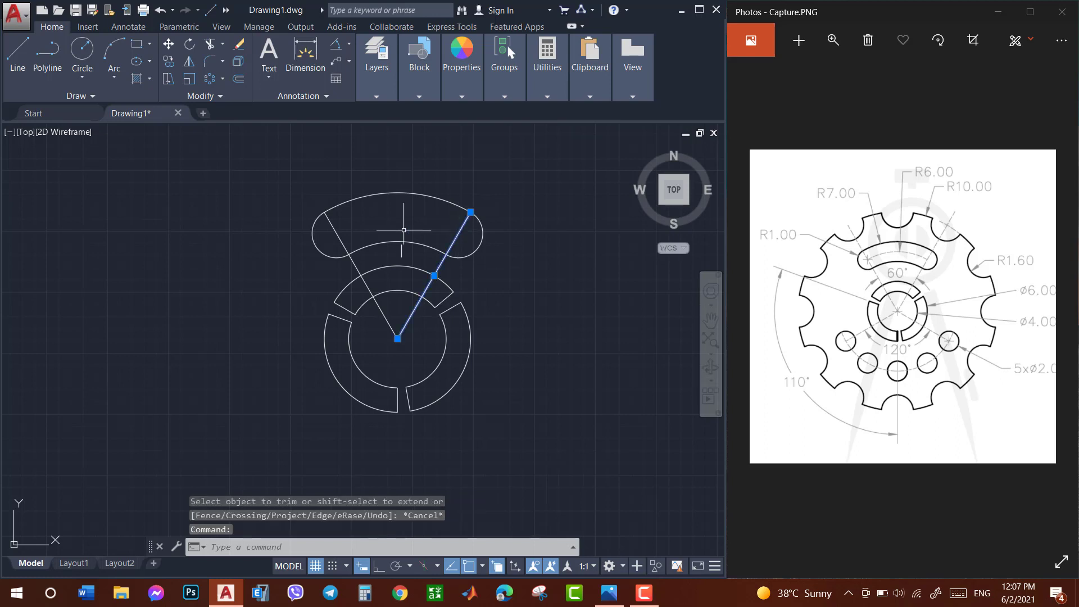
click(339, 232)
key(Delete)
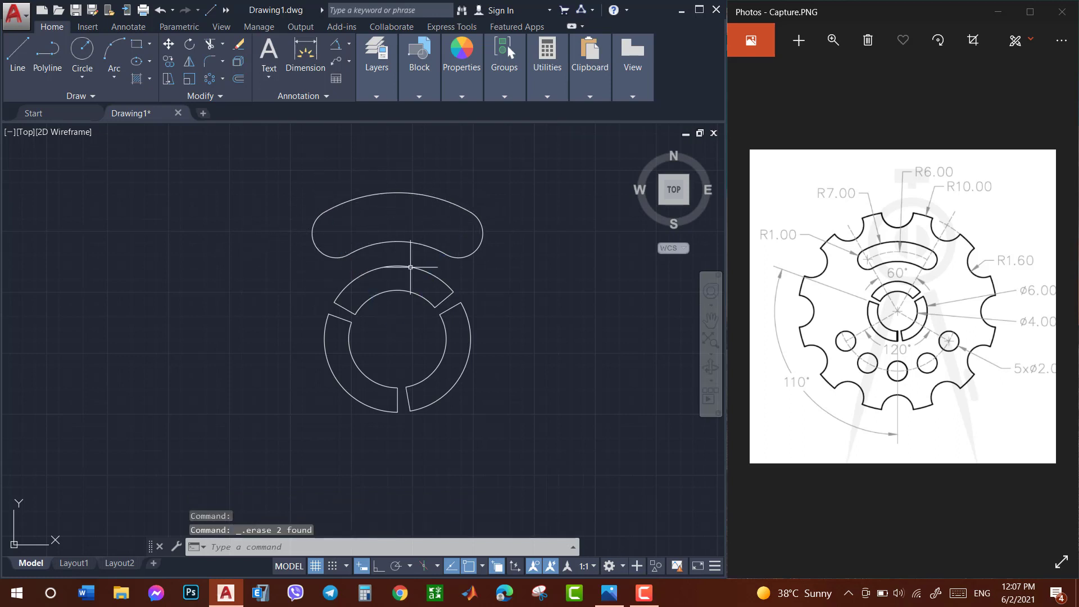
scroll(489, 278, down, 2)
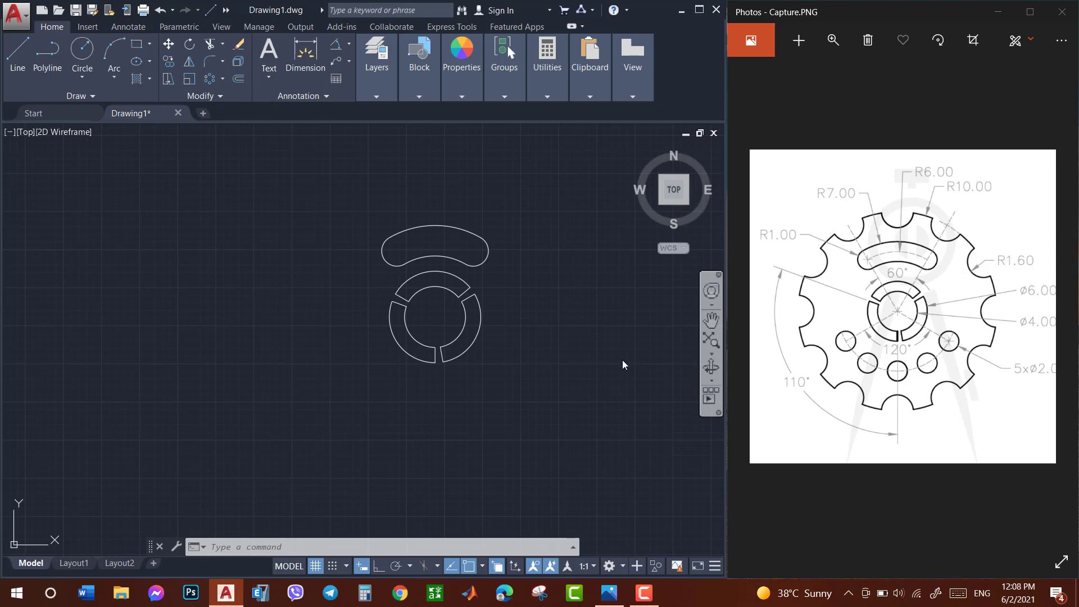
click(575, 366)
click(531, 370)
Draw a 5-unit line from the ring centre at 150°
click(522, 380)
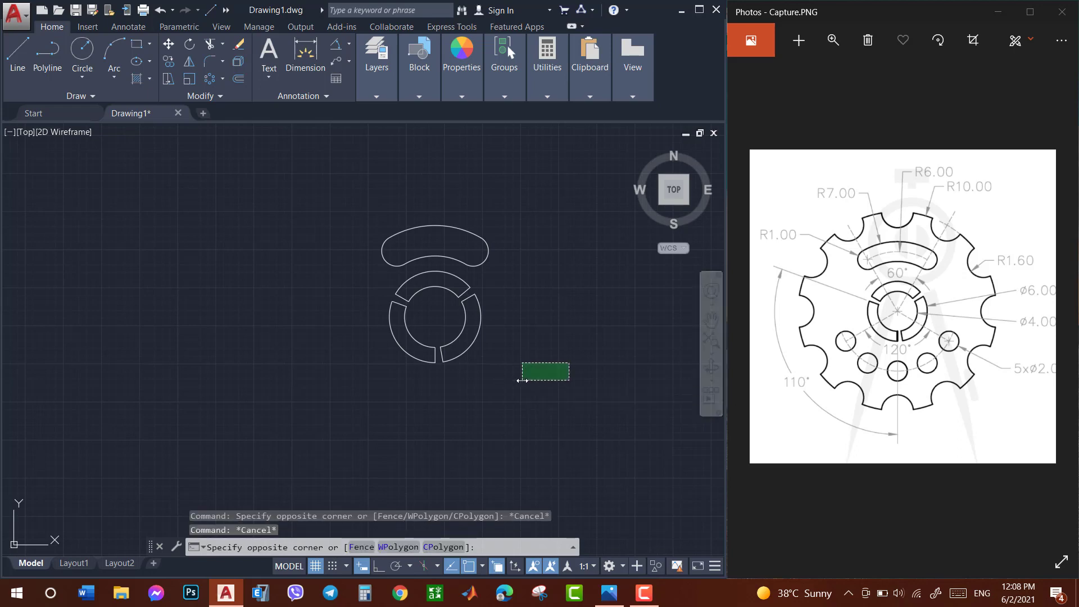
key(Escape)
text(l)
key(Return)
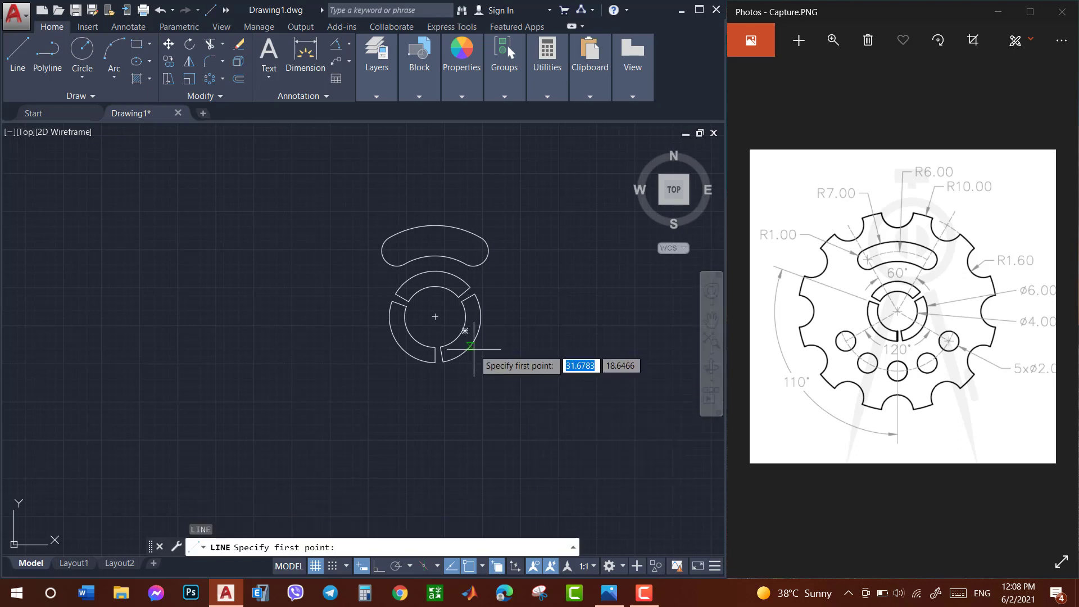
click(436, 318)
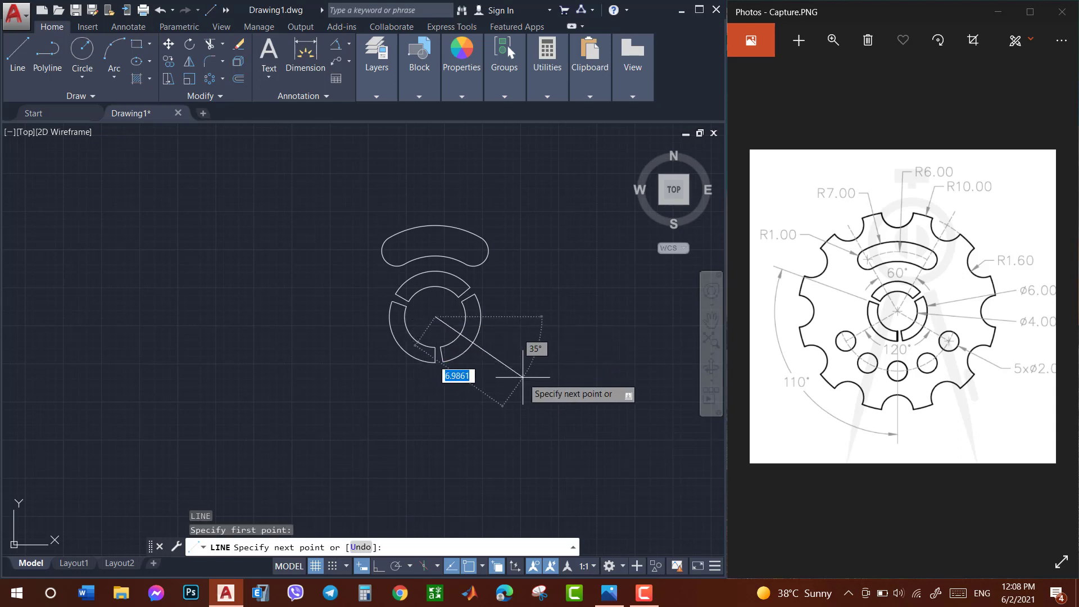
text(30)
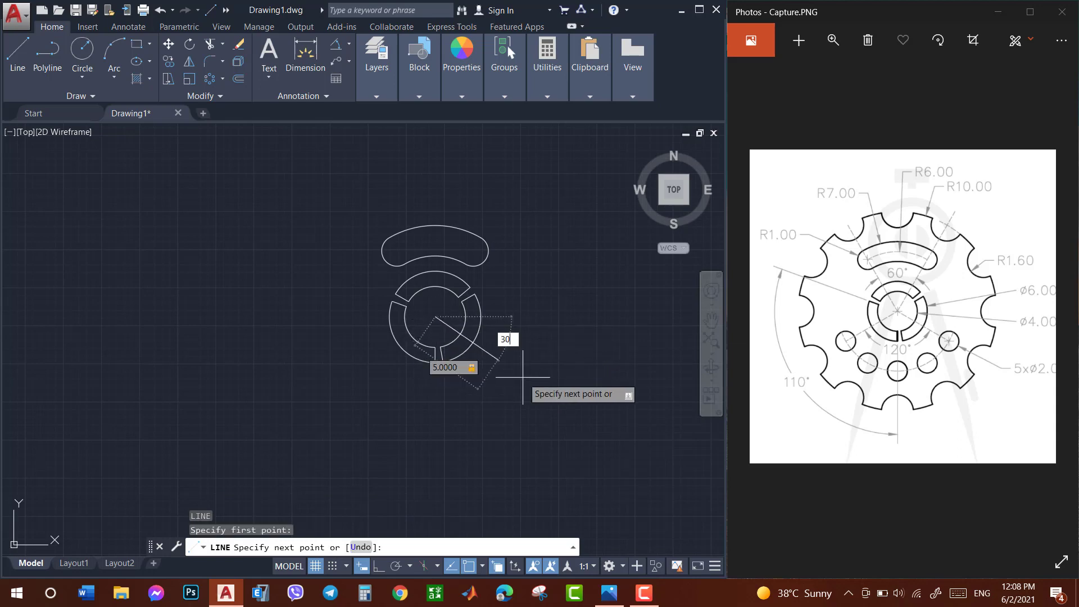
key(Return)
key(Return)
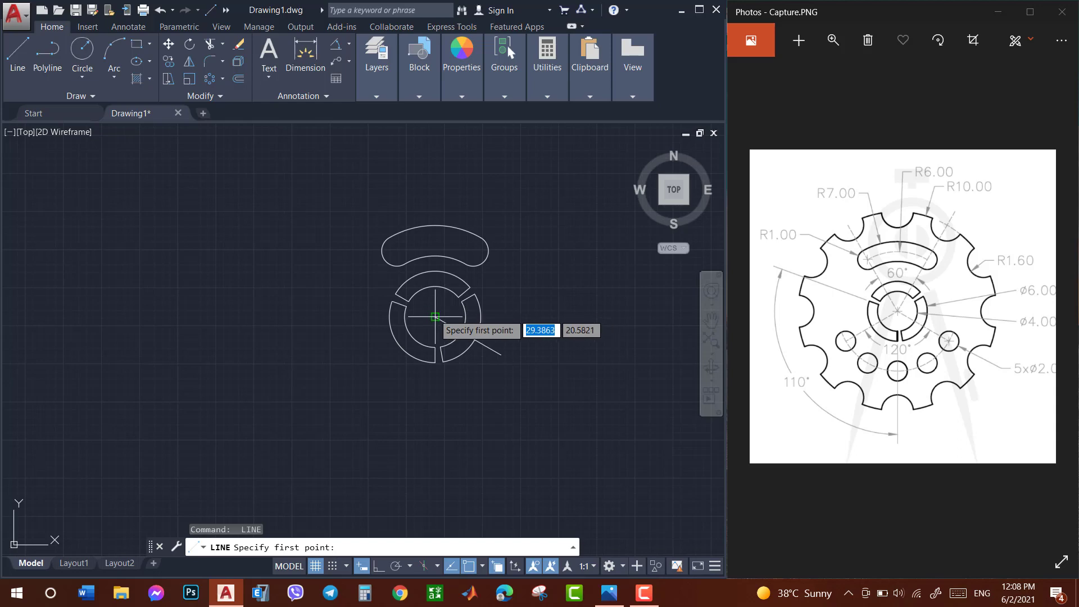
click(435, 316)
text(5.000)
key(Tab)
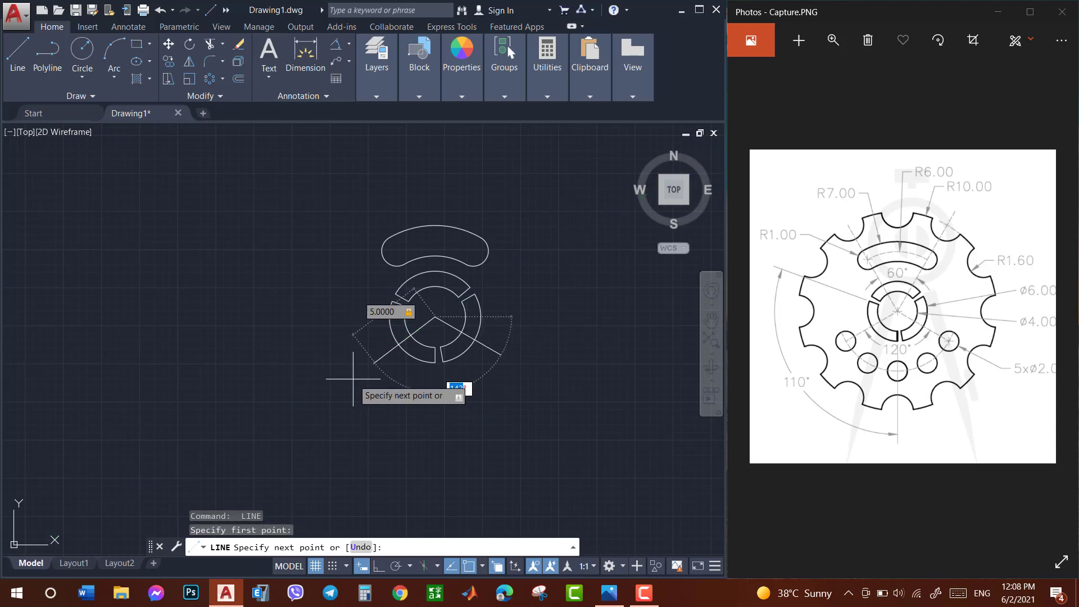
text(0)
key(Return)
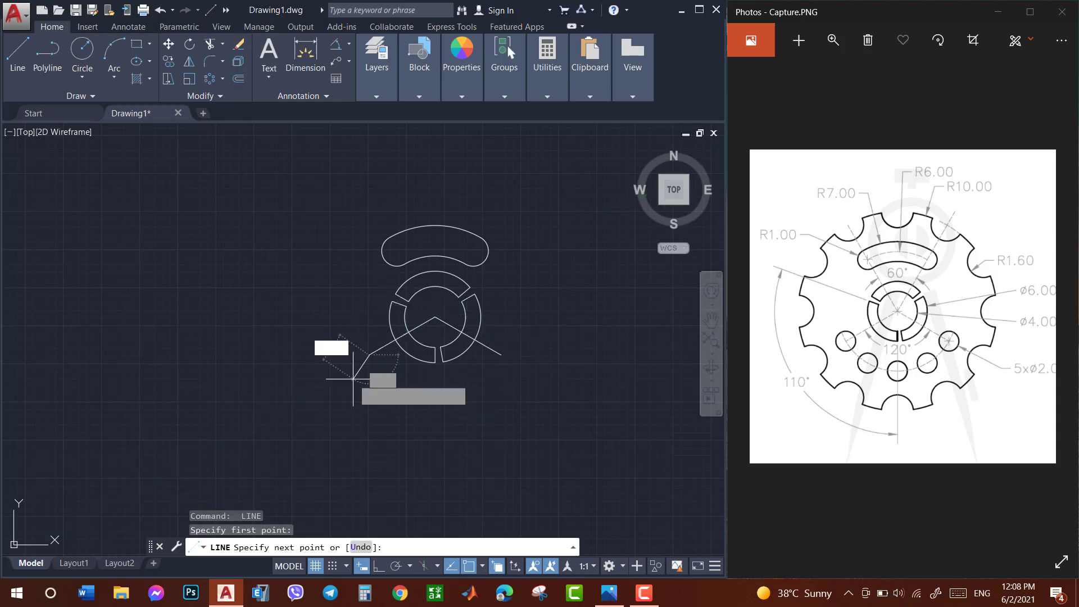
key(Escape)
Check with an angular dimension that the two lines form 120°, then cancel it
click(335, 45)
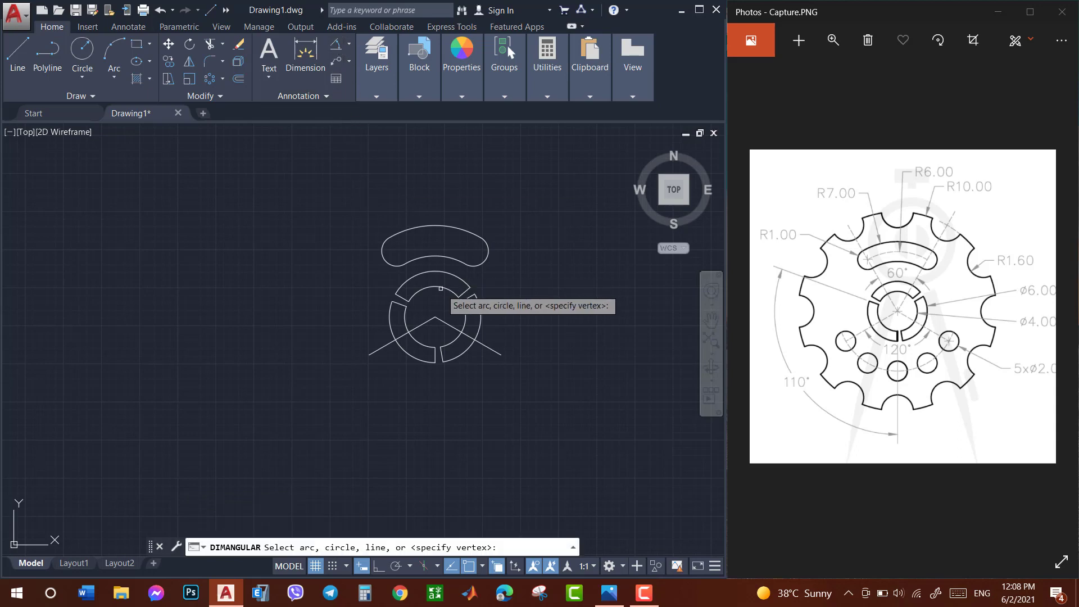
scroll(442, 292, up, 4)
click(449, 370)
click(402, 370)
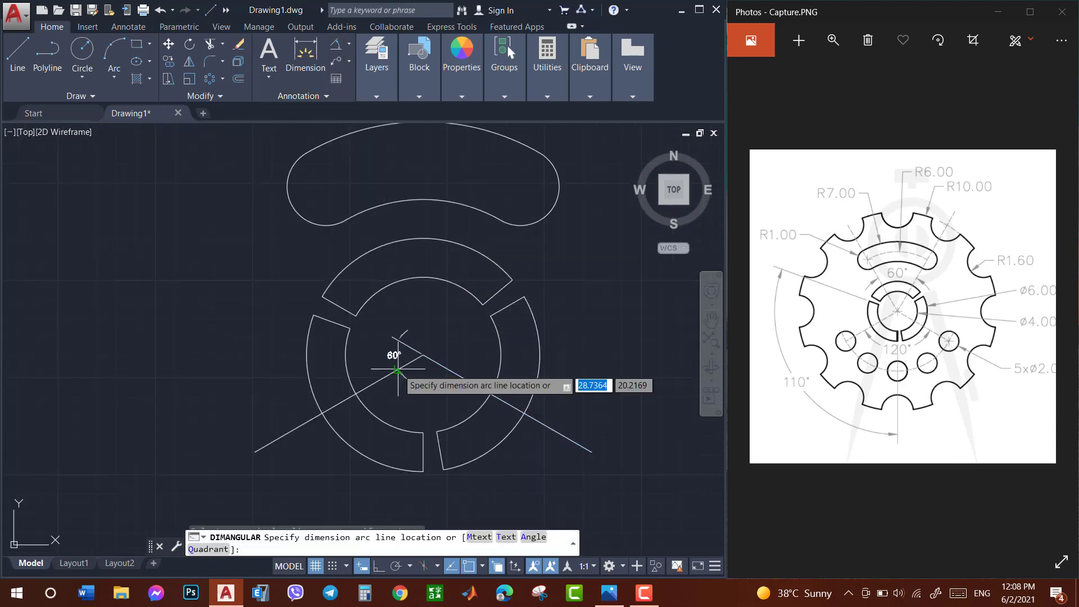
scroll(416, 384, up, 4)
scroll(419, 384, down, 5)
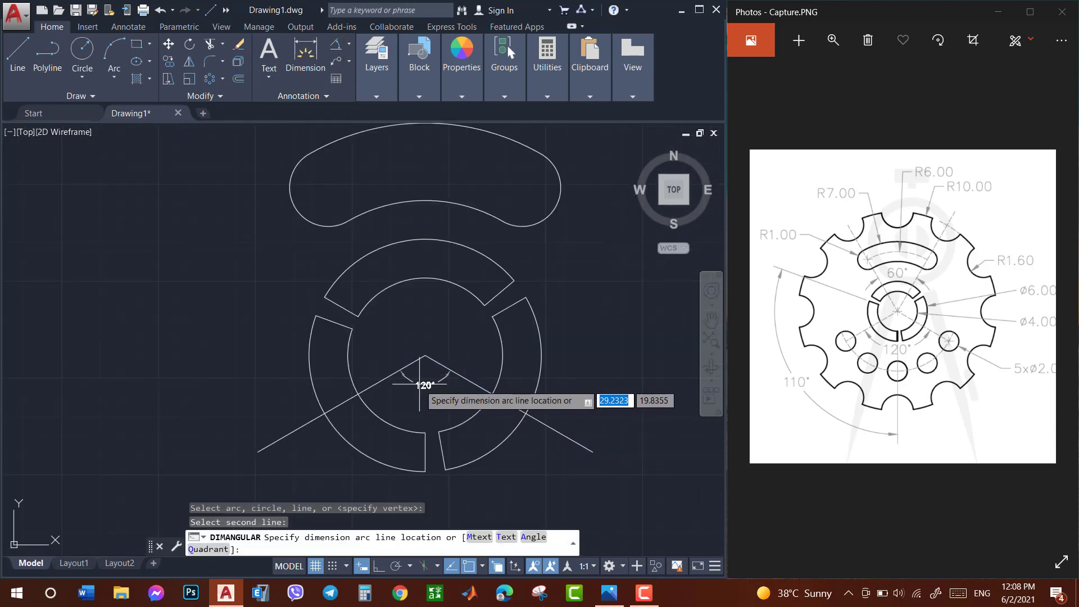
key(Escape)
scroll(415, 410, up, 1)
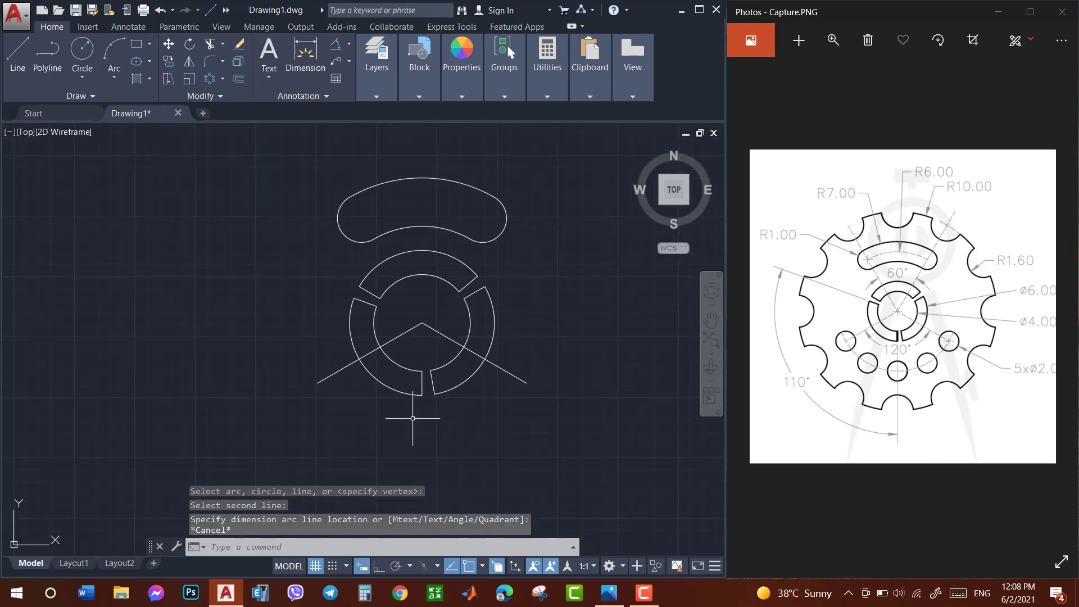
scroll(412, 418, up, 1)
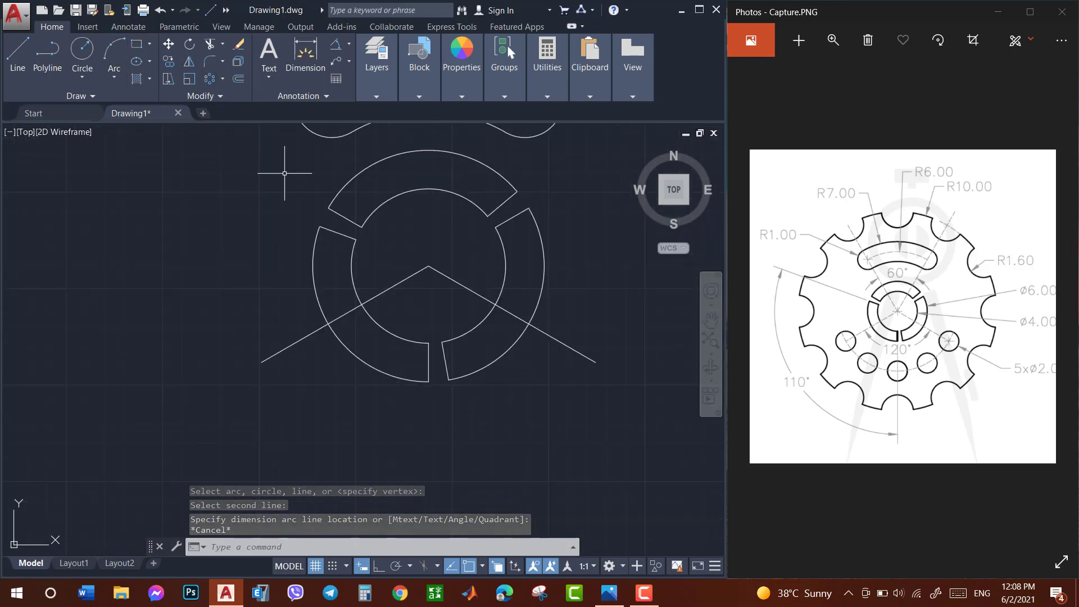
Draw a radius-1 circle at the lower-left line's outer end
text(c)
key(Return)
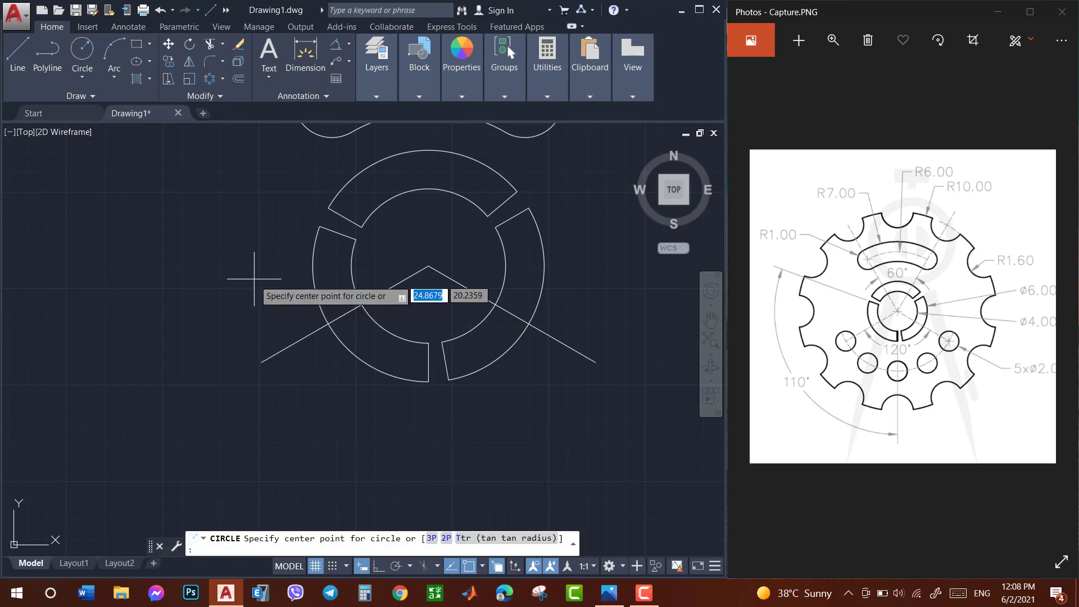
click(261, 363)
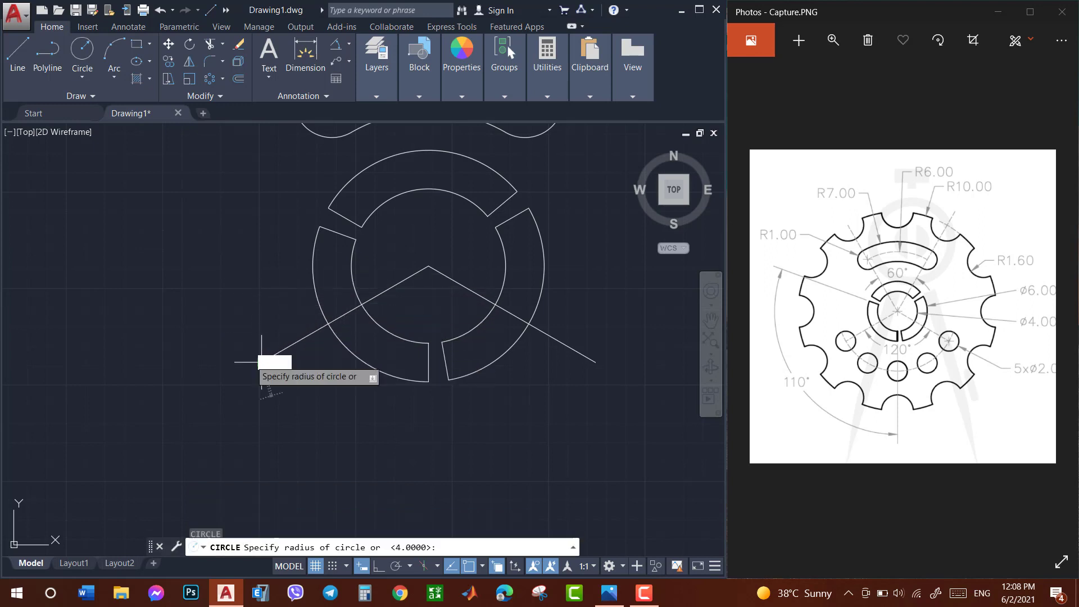
text(1)
key(Return)
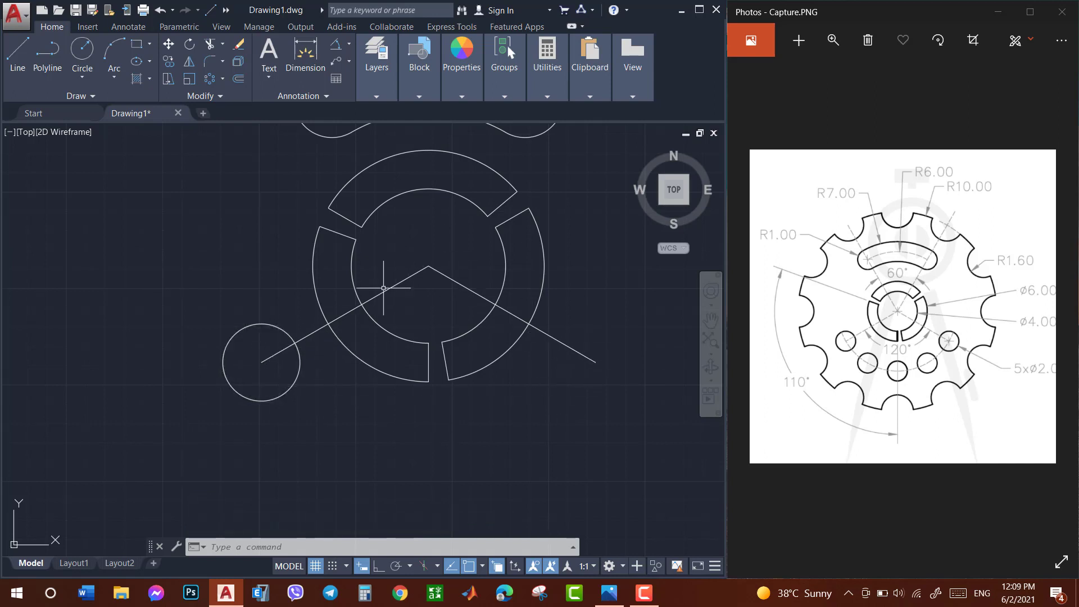
Draw a construction circle around the ring centre passing through the small circle's centre
text(c)
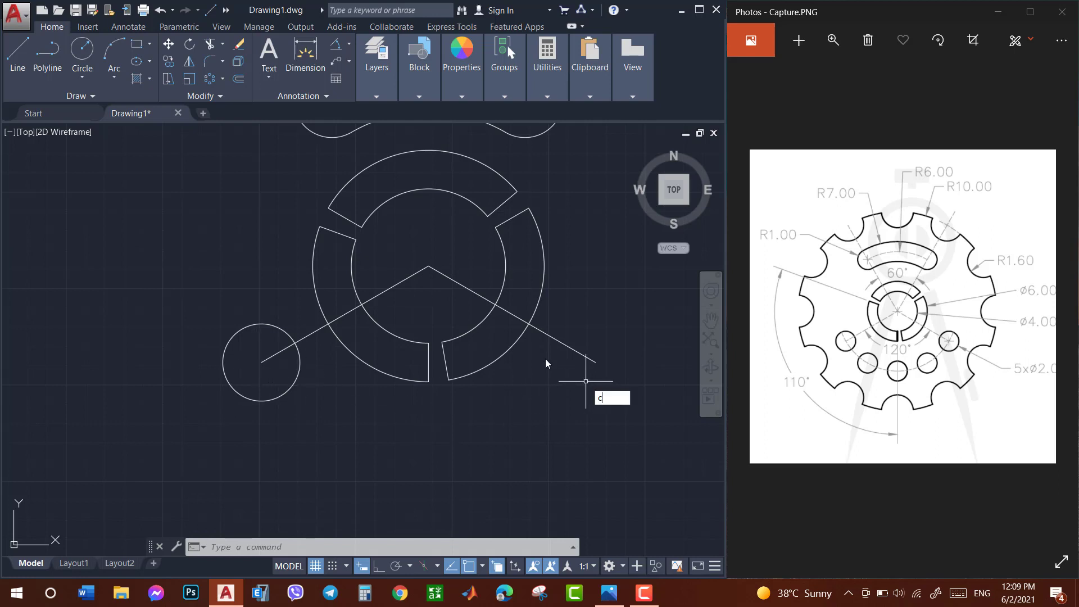
key(Return)
click(428, 265)
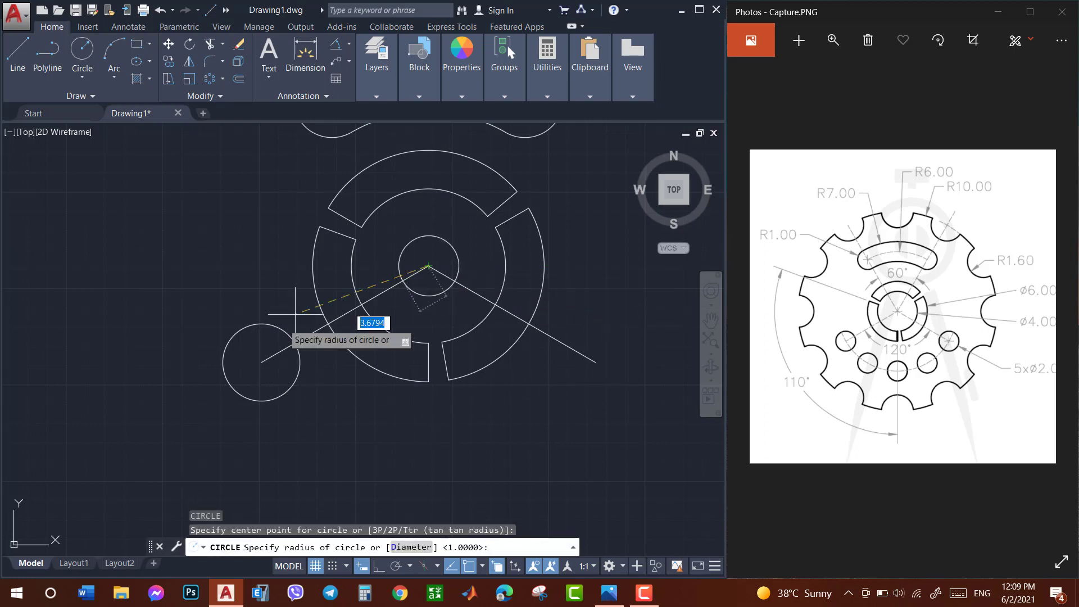
click(262, 361)
scroll(261, 361, down, 4)
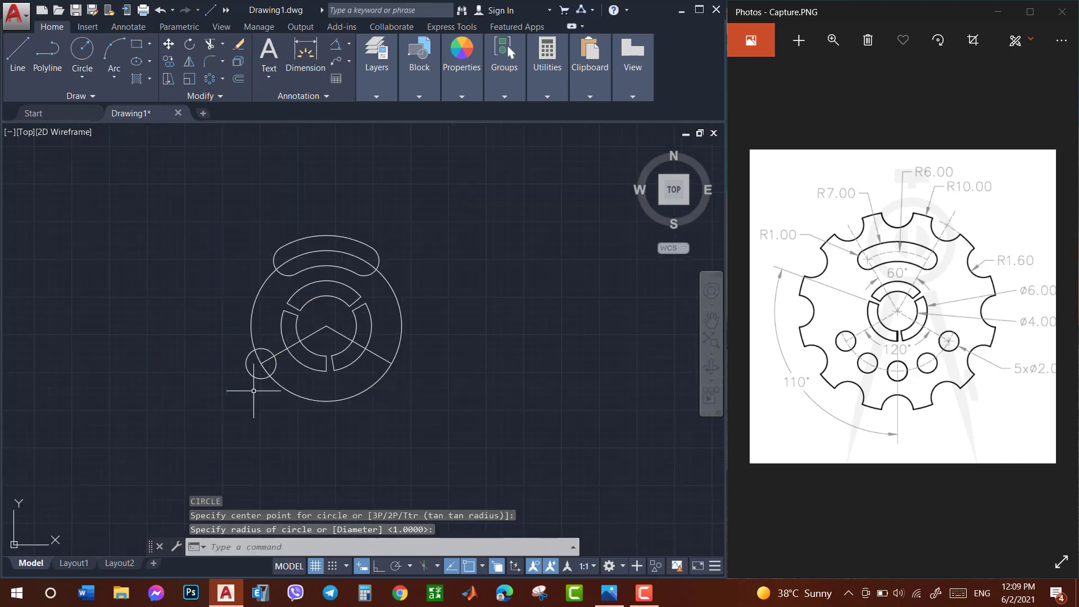
click(250, 373)
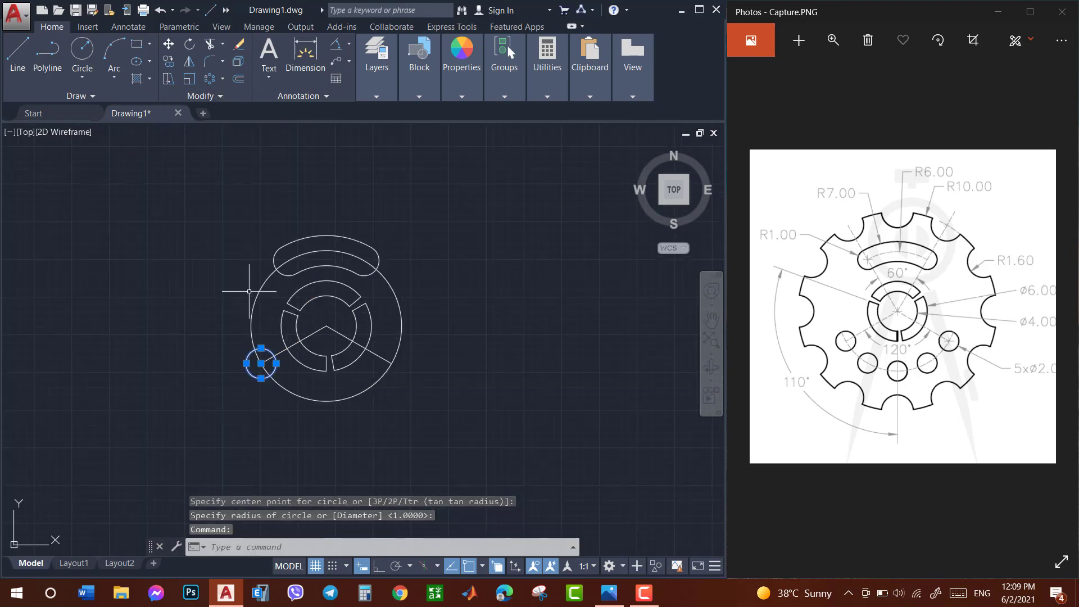
Polar-array the small circle about the ring centre: 5 items, 30° apart
click(223, 83)
click(245, 157)
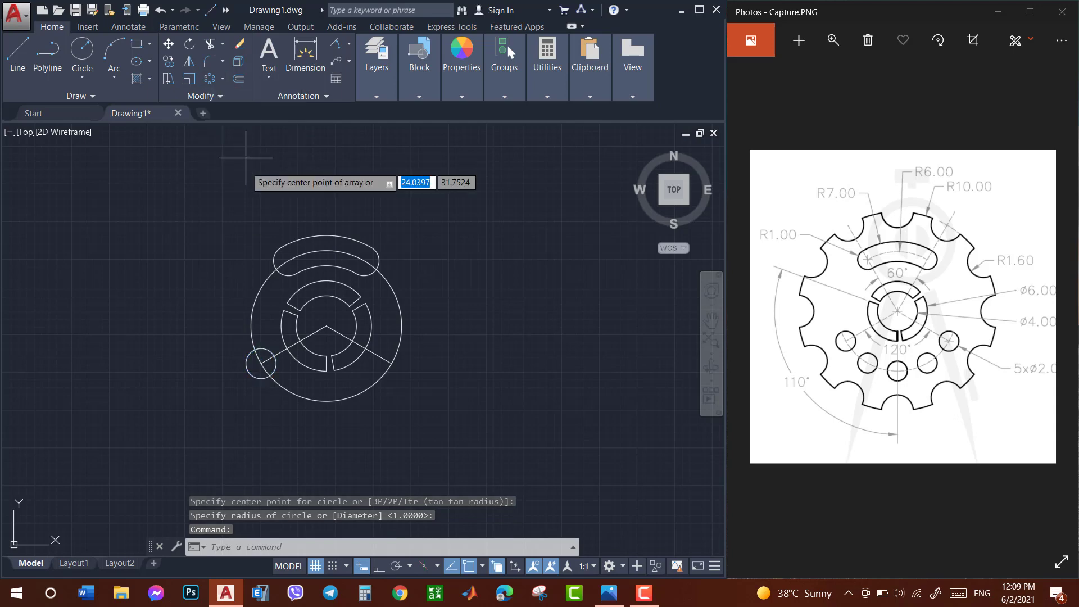
click(326, 326)
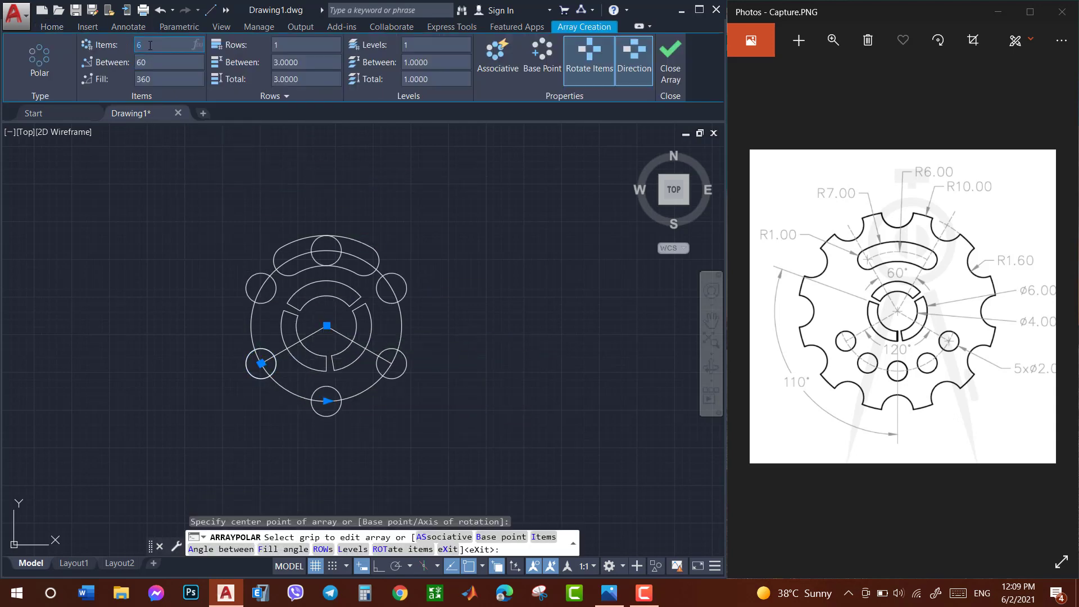
text(5)
key(Return)
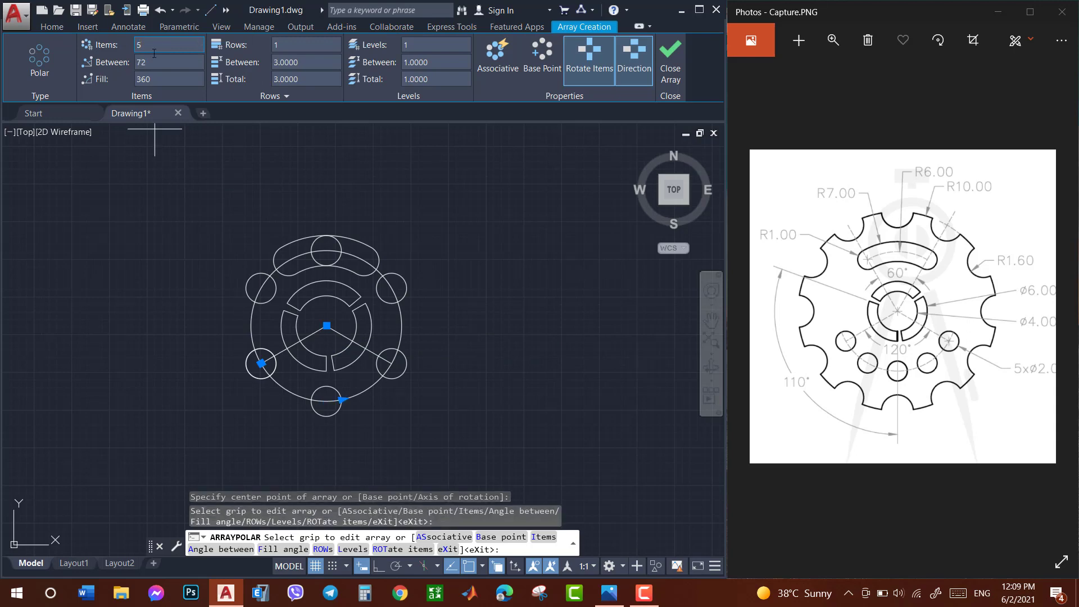
click(154, 62)
text(3)
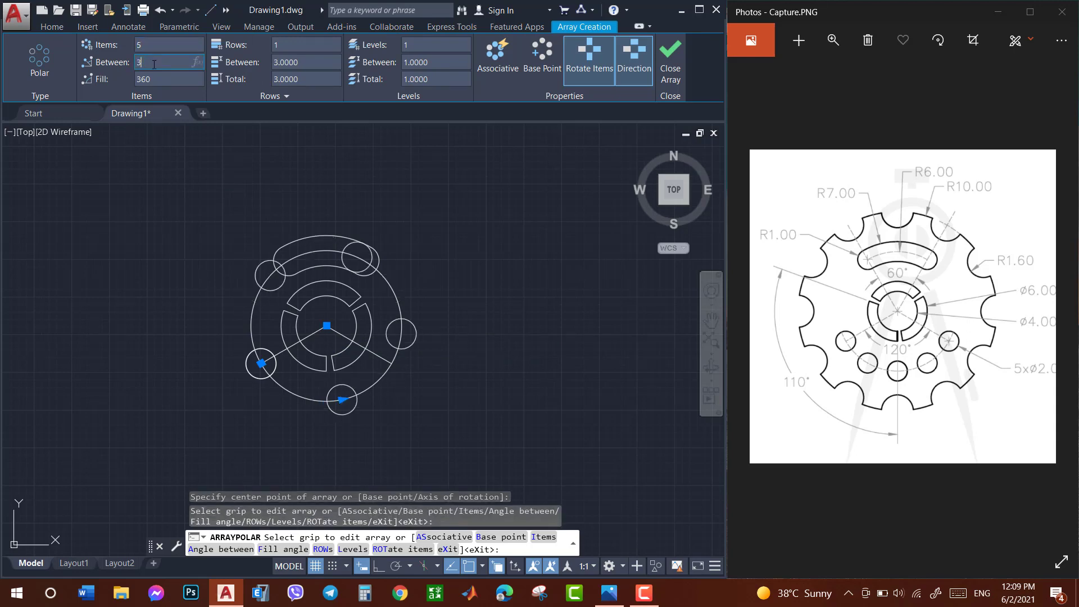
text(0)
key(Return)
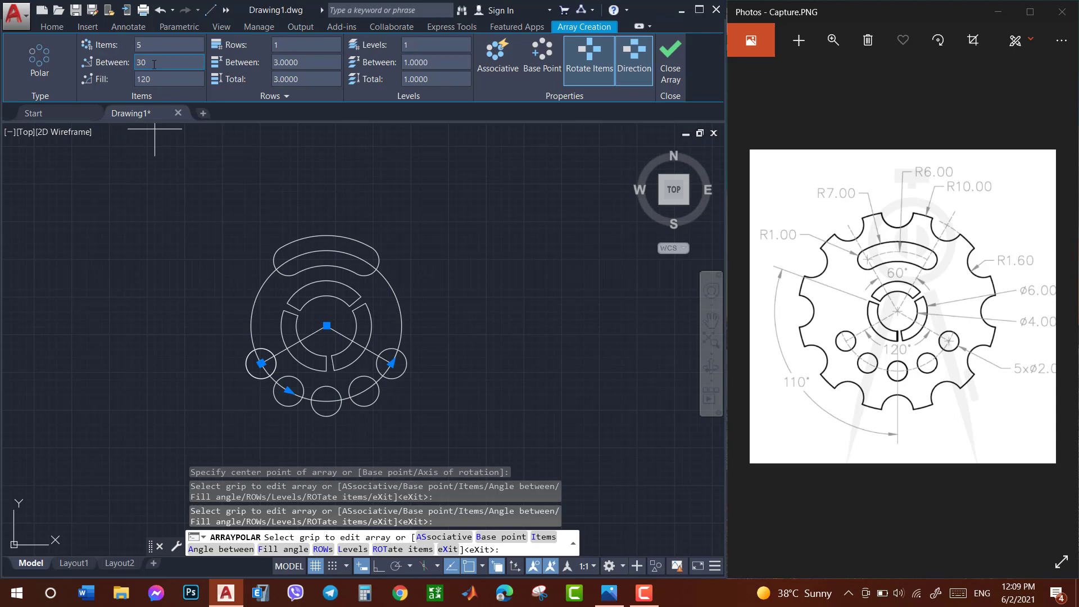
click(670, 62)
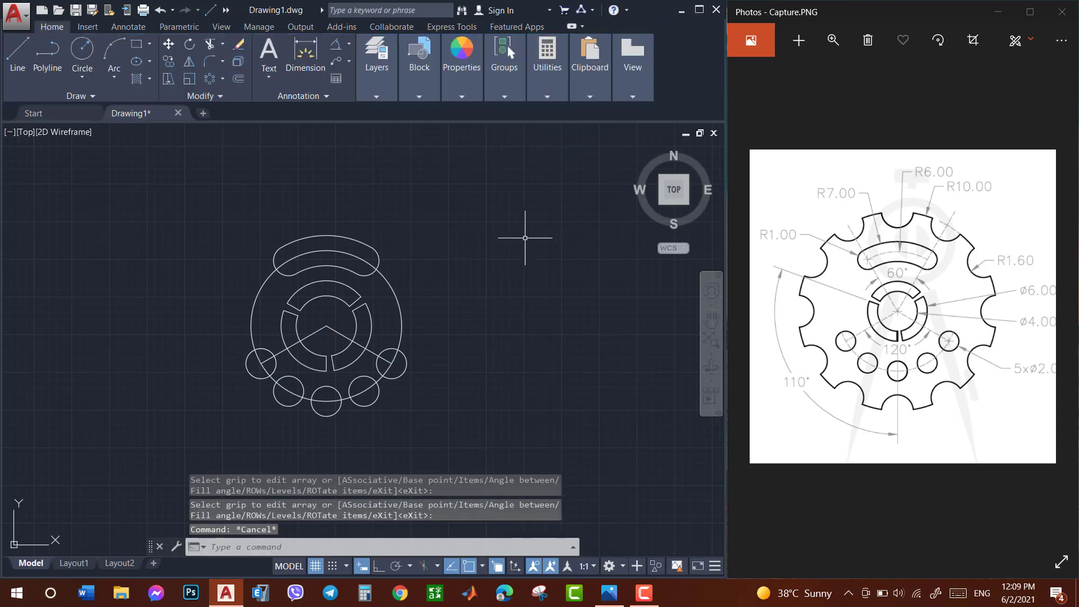
Erase the big construction circle and the V-shaped guide lines
click(419, 308)
click(388, 292)
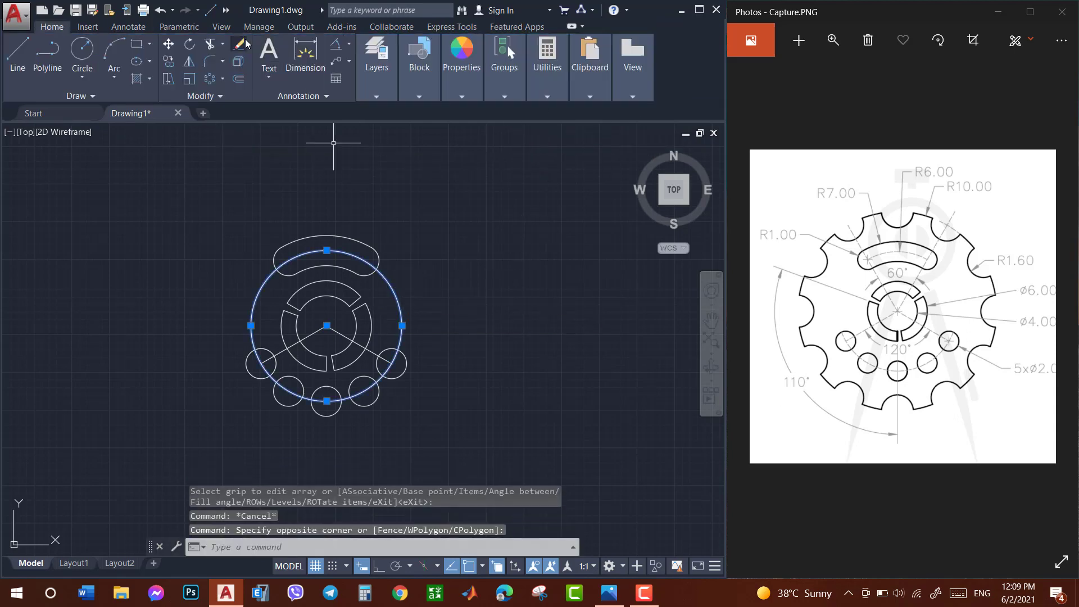
key(Delete)
click(328, 333)
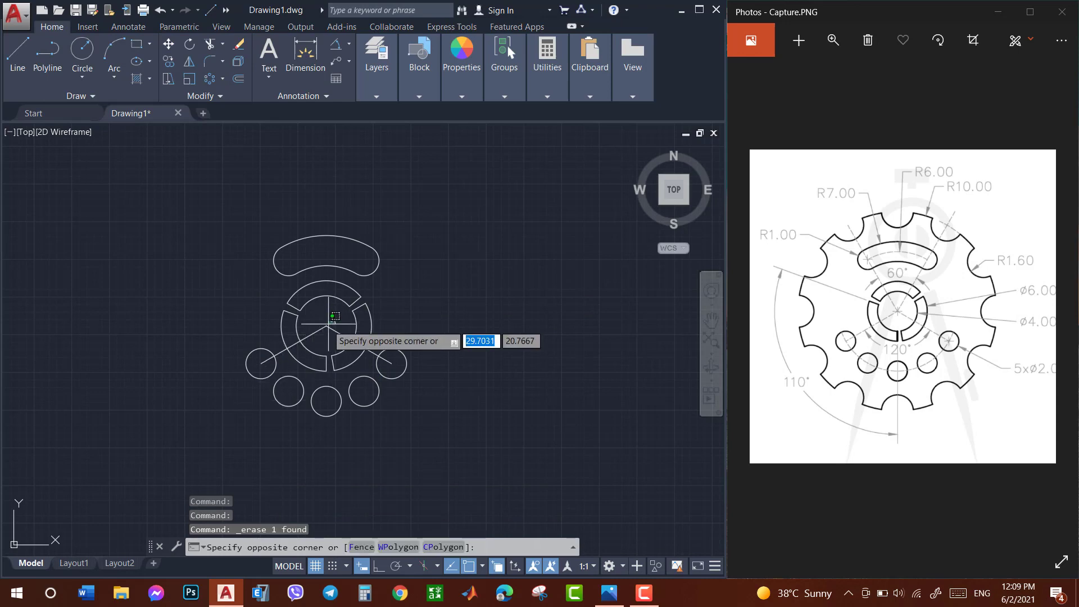
key(Delete)
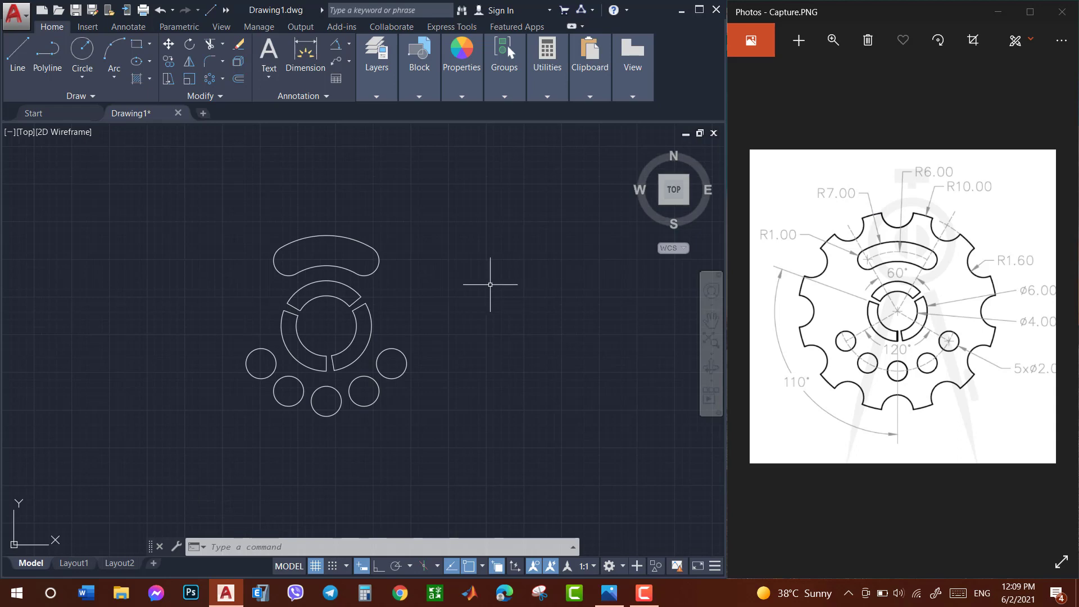
text(C)
Draw a radius-10 outer circle centred on the ring centre
key(Return)
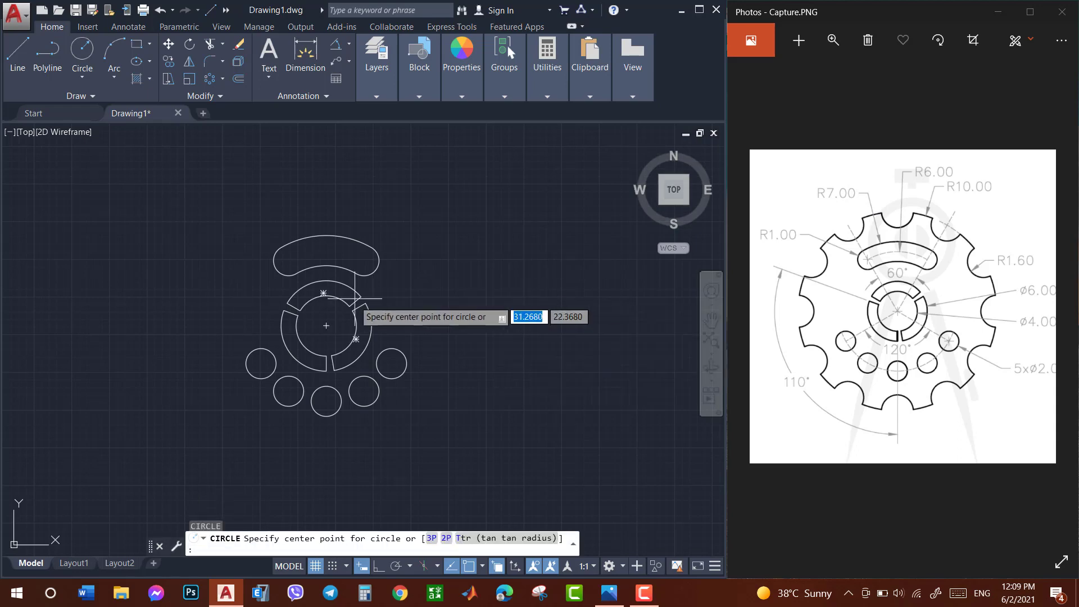
click(326, 326)
text(10)
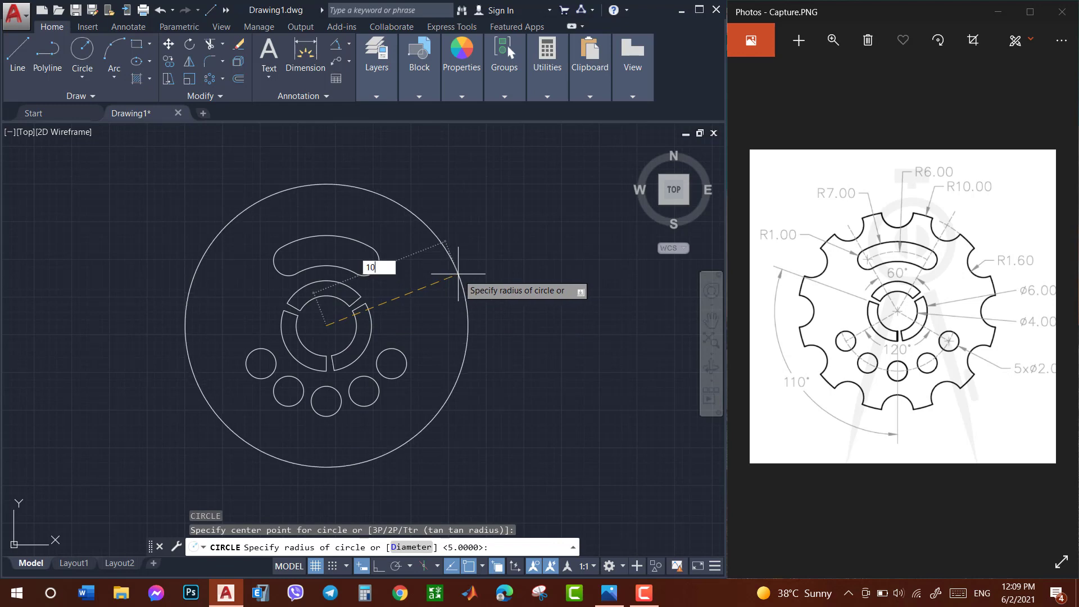
key(Return)
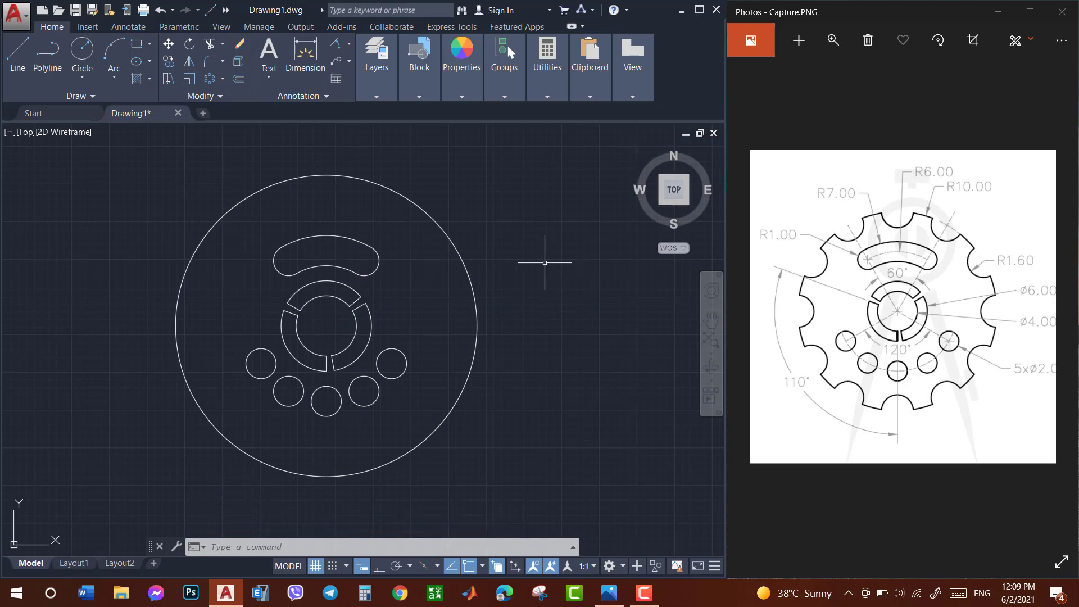
Draw a radius-1.6 circle centred on the outer circle's top quadrant
text(c)
key(Return)
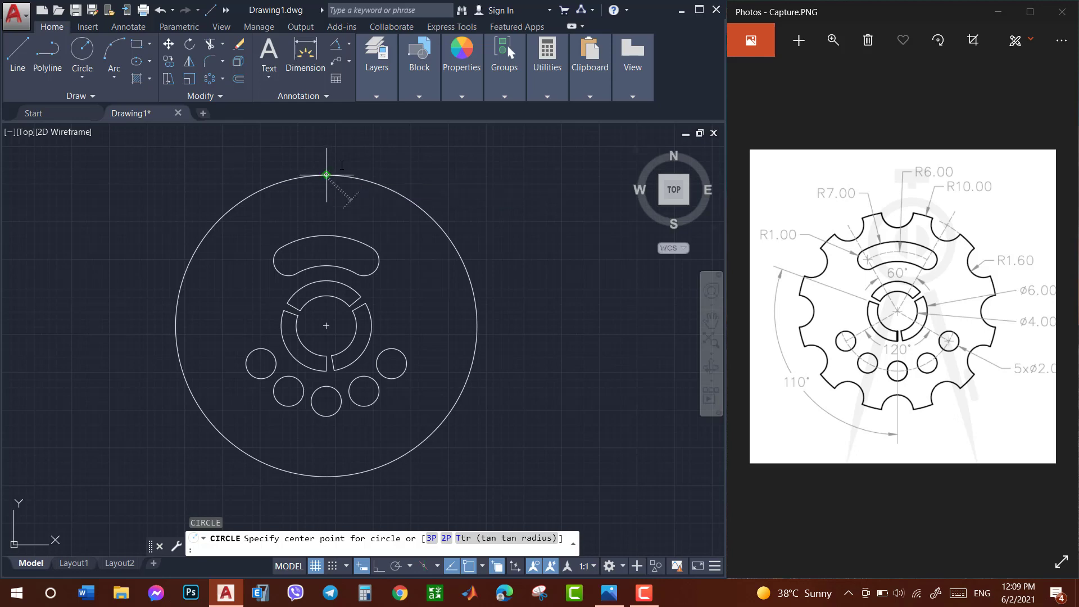
click(327, 175)
text(1.6)
key(Return)
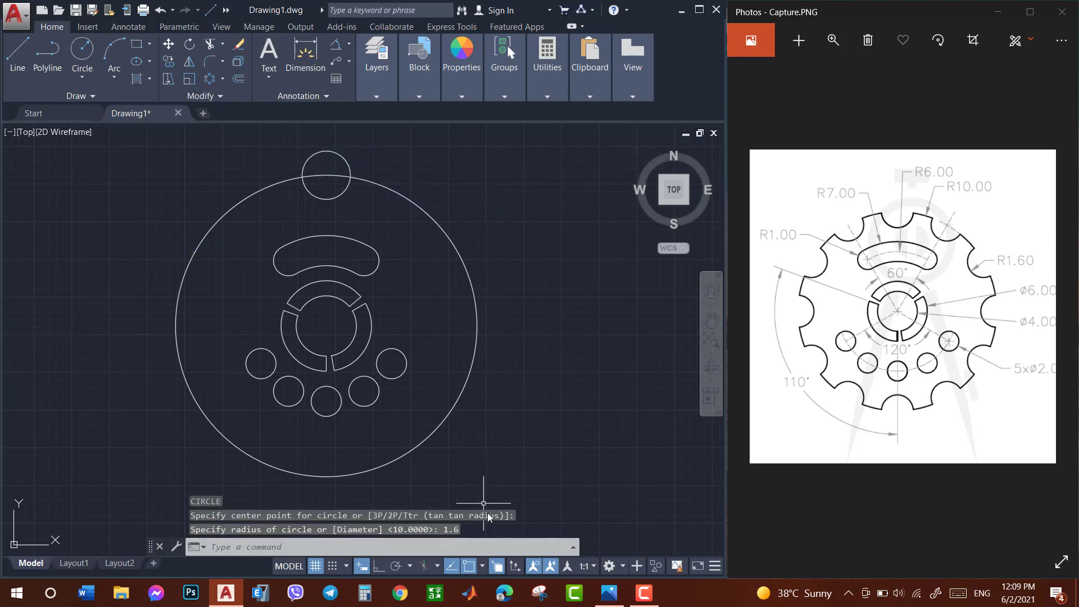
click(480, 567)
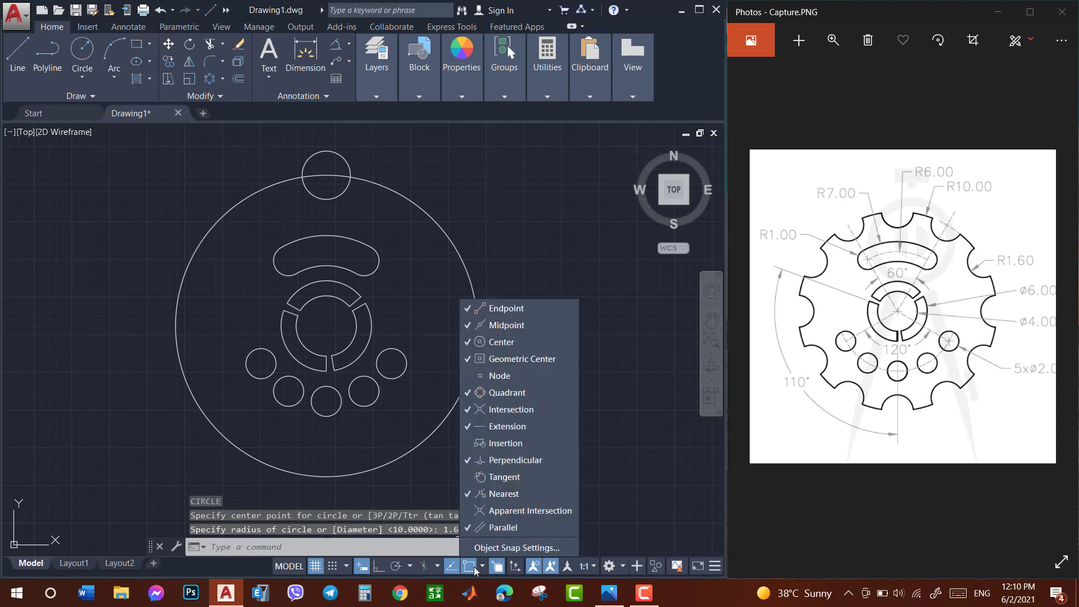
click(506, 393)
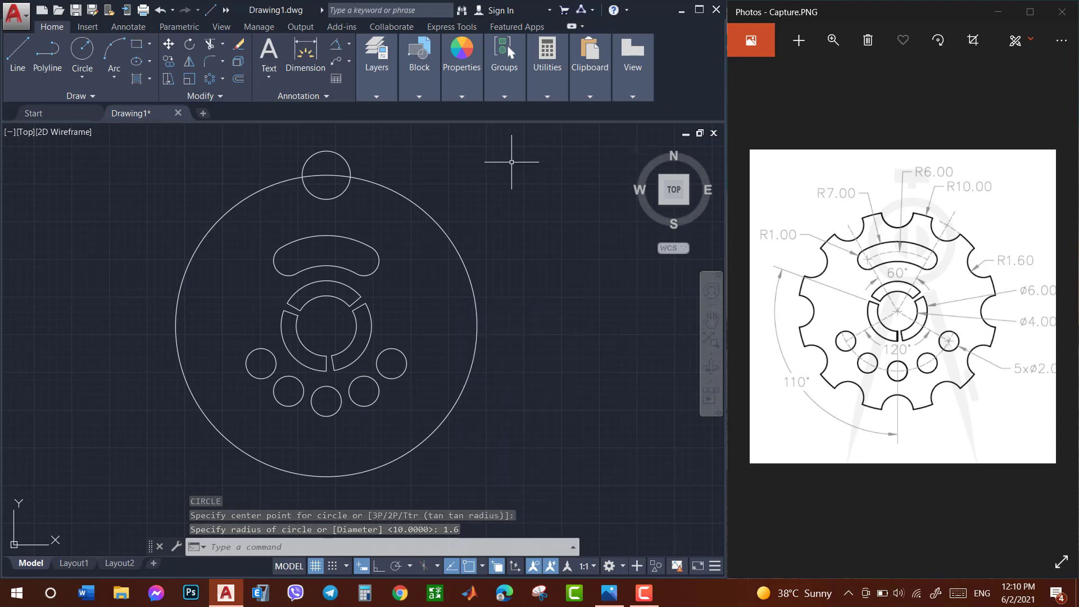
click(309, 158)
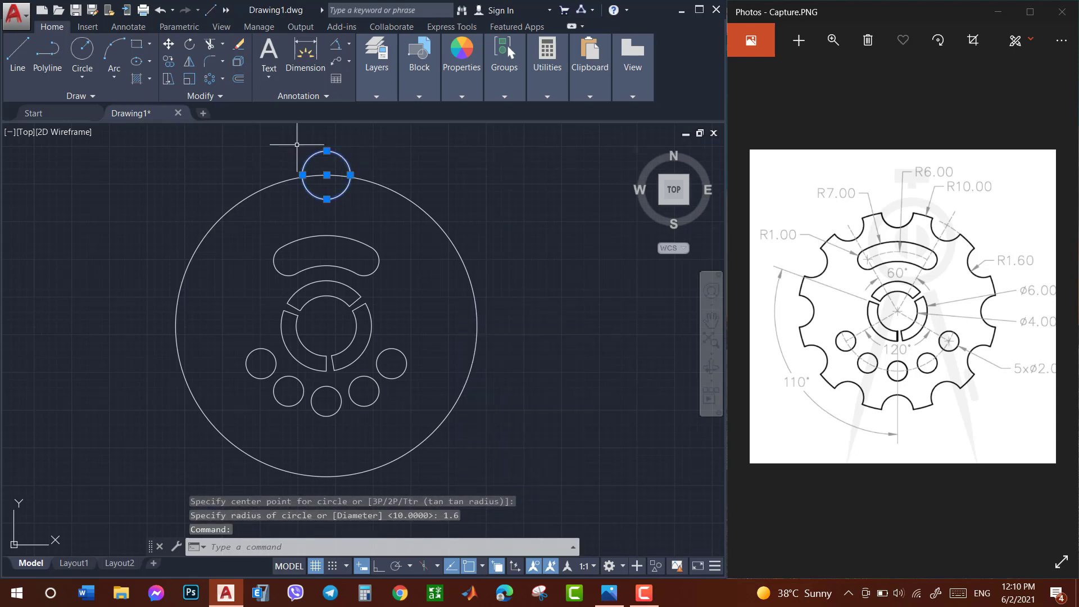
click(208, 79)
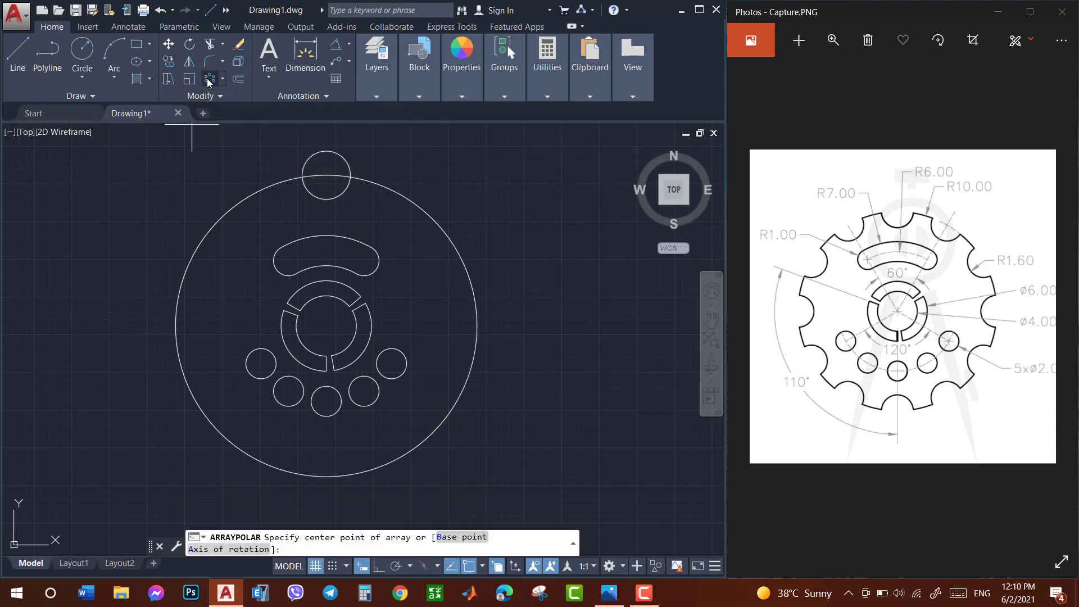
click(327, 325)
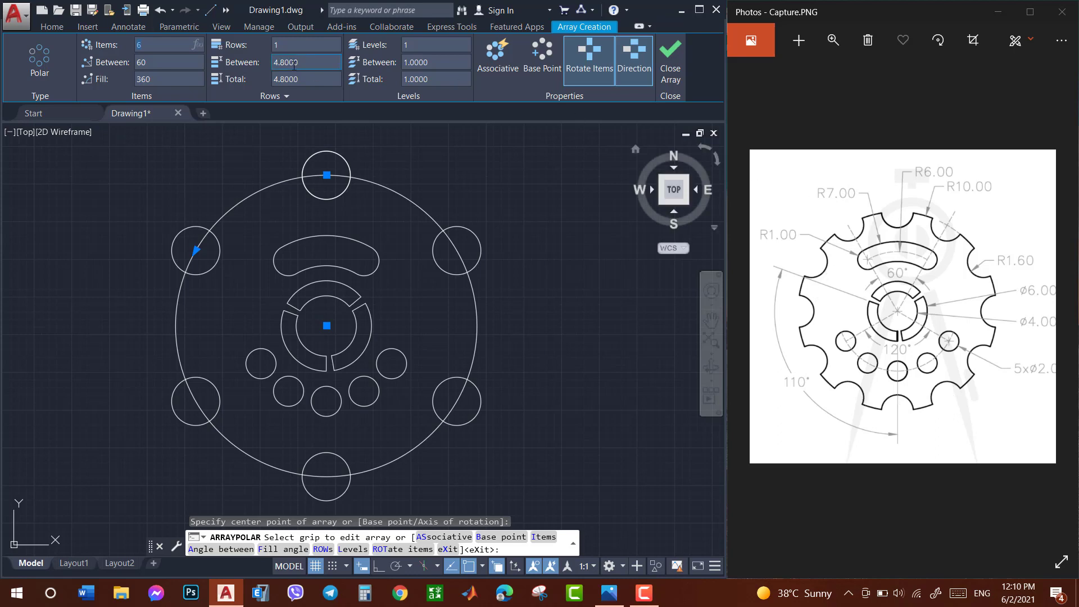
text(12)
key(Return)
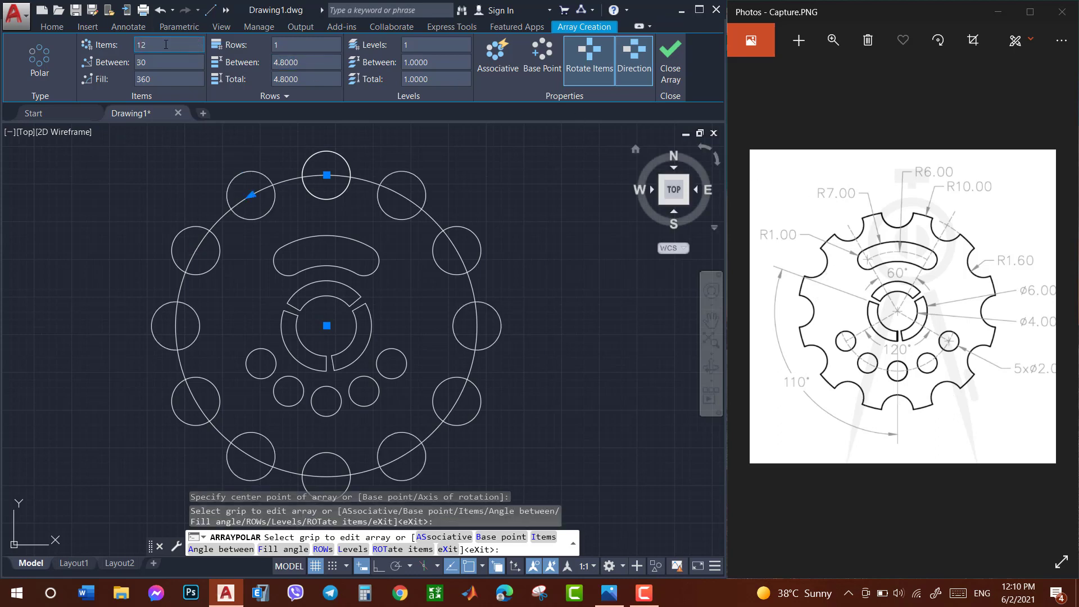
click(668, 63)
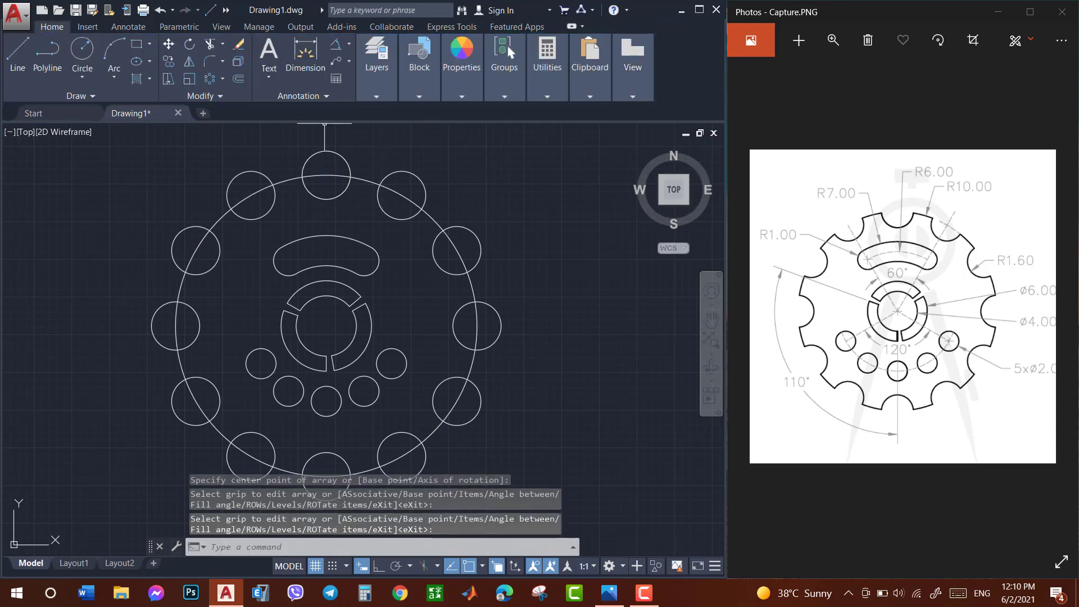
key(ctrl+z)
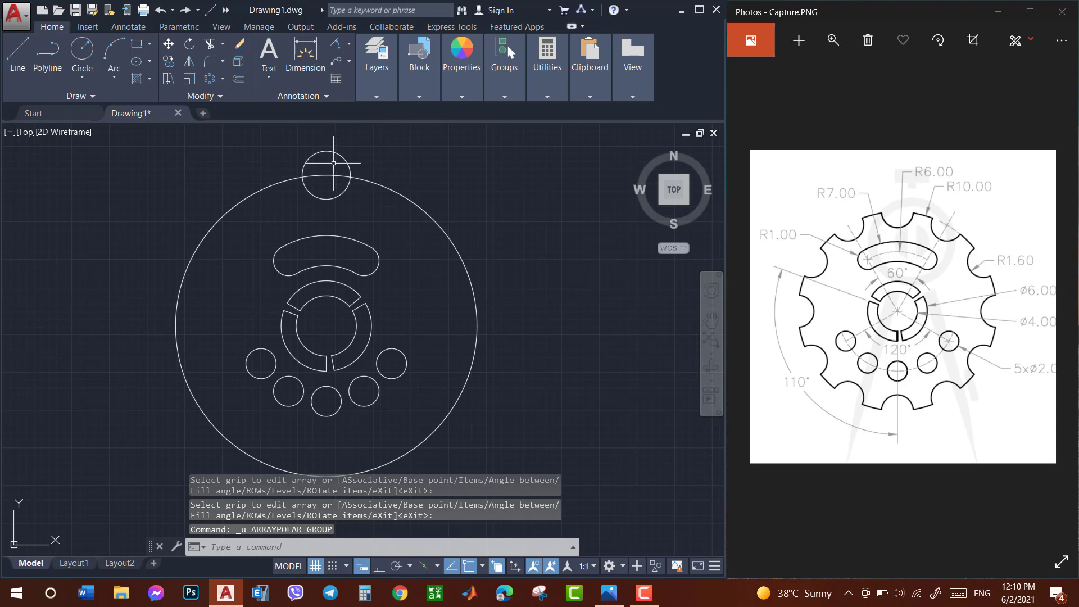
Trim the top radius-1.6 circle's part outside the plate, leaving a notch arc
click(333, 163)
click(292, 132)
key(Escape)
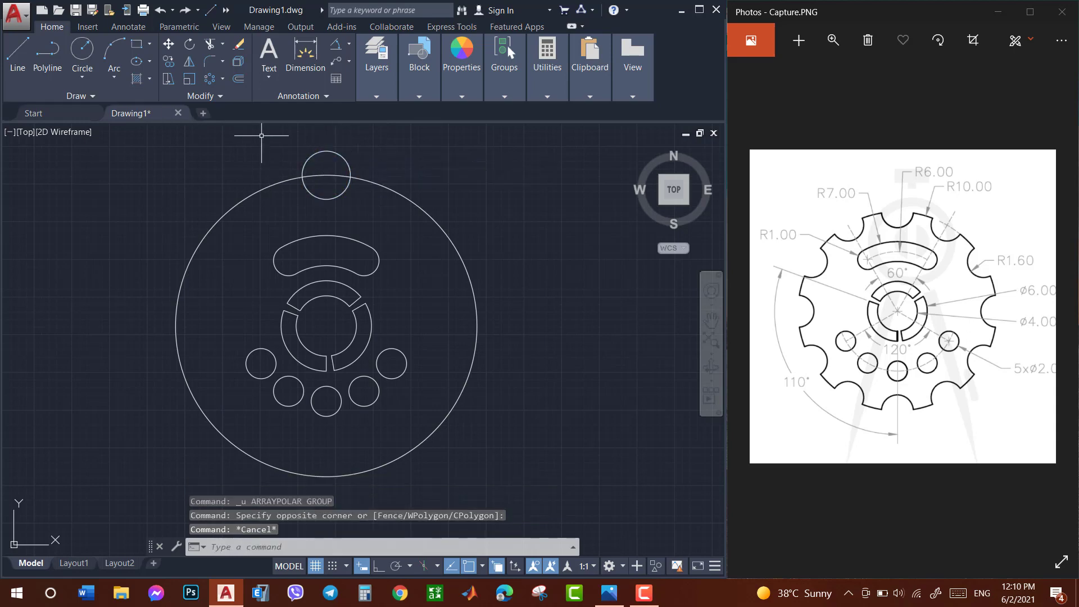
text(tr)
key(Return)
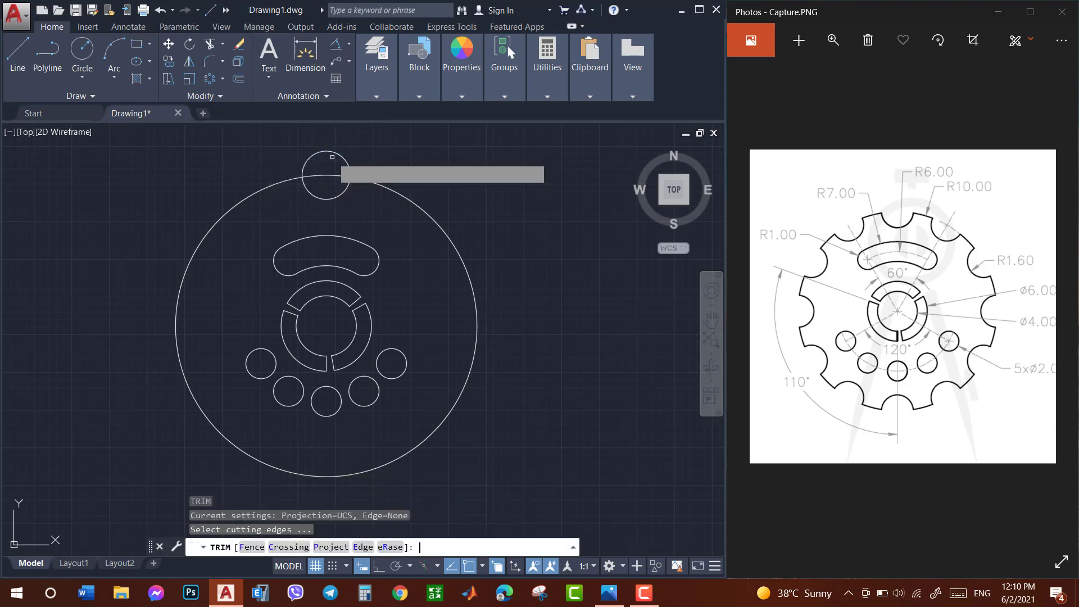
key(Return)
click(309, 159)
key(Escape)
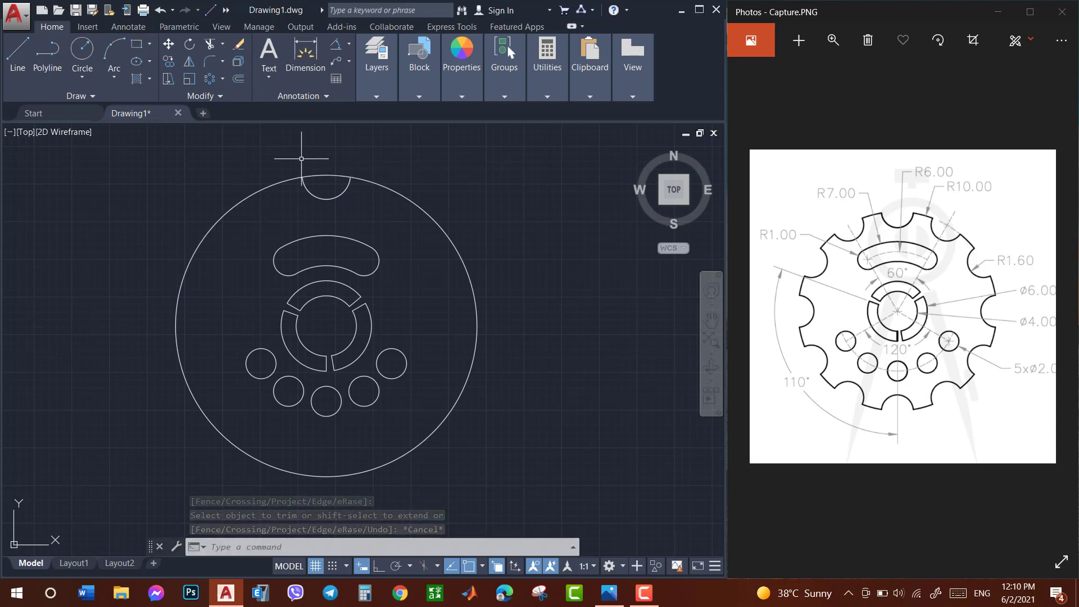
Polar-array the notch arc 12 times around the plate centre
click(315, 194)
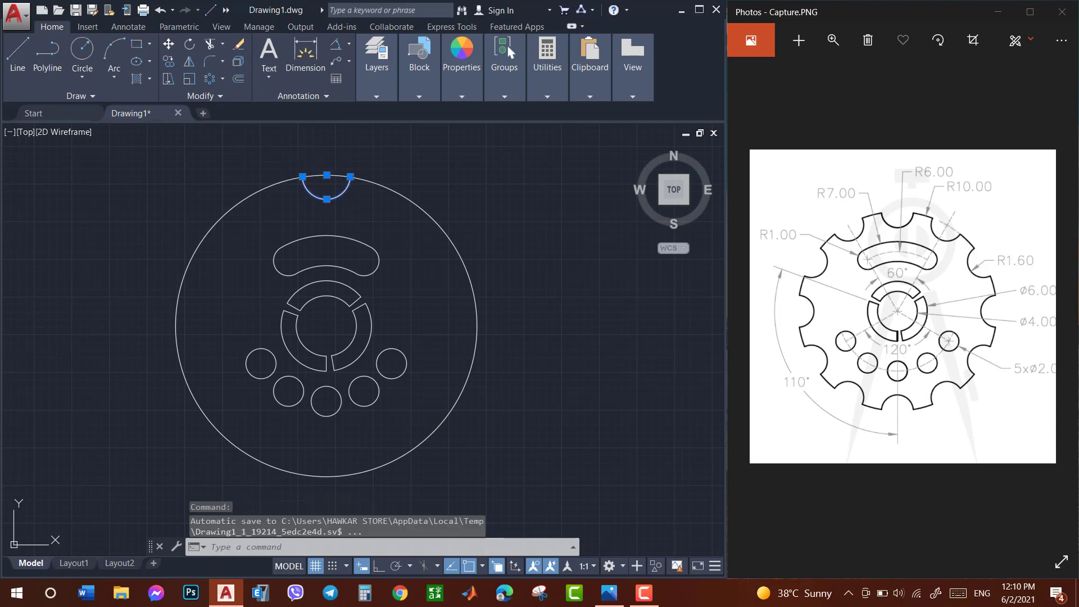
click(206, 82)
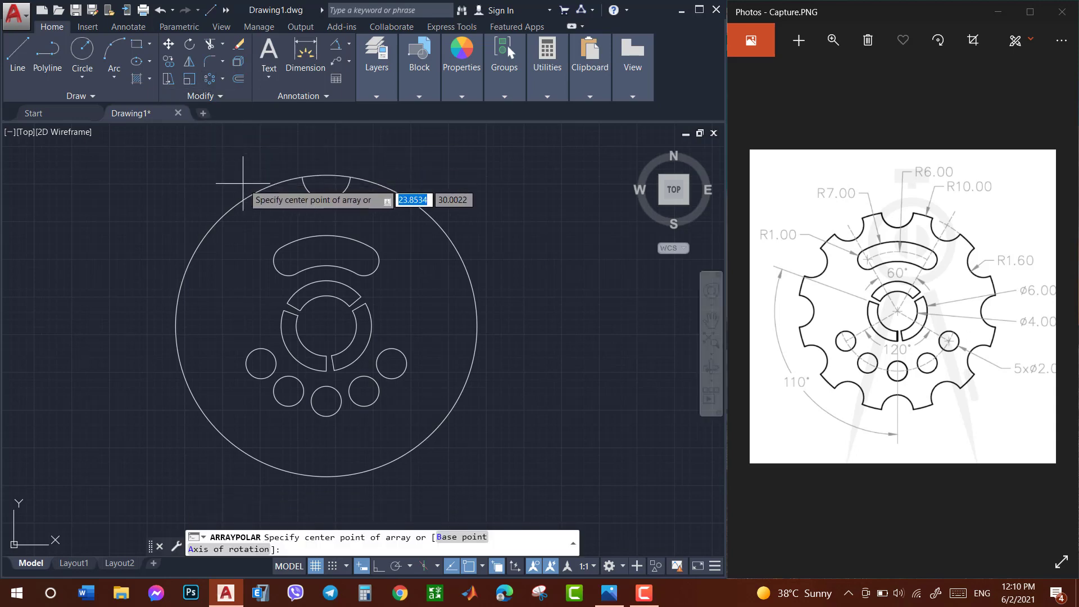
click(326, 325)
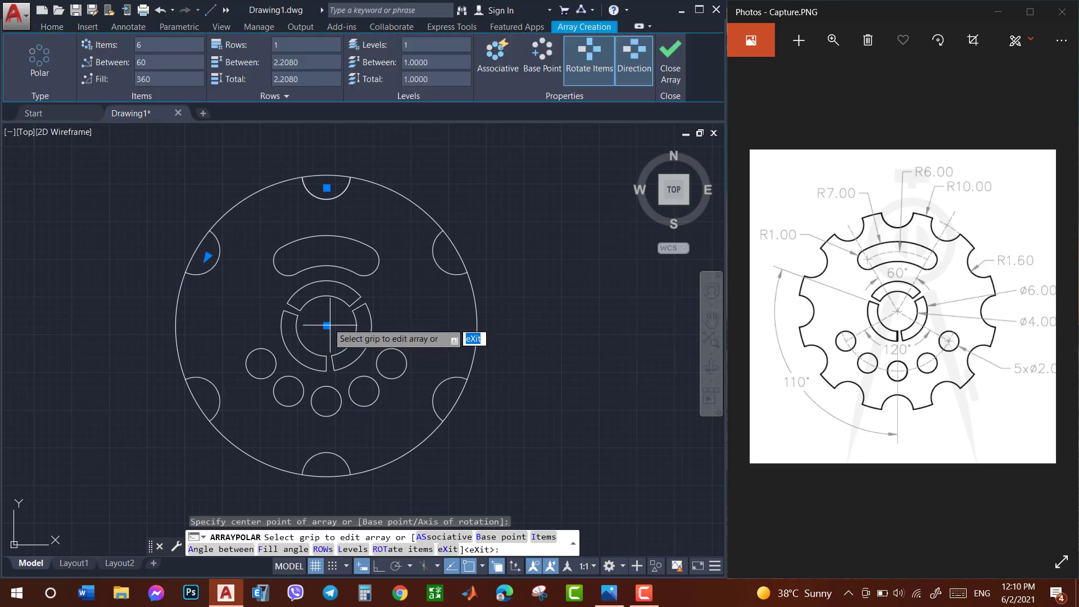
click(150, 49)
text(2)
key(Return)
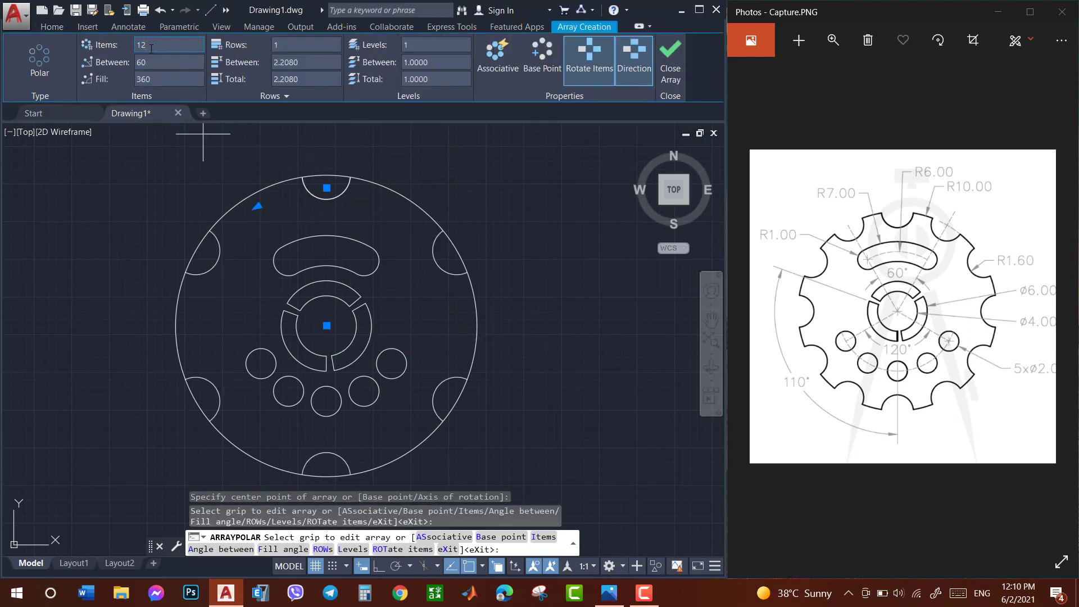
click(670, 62)
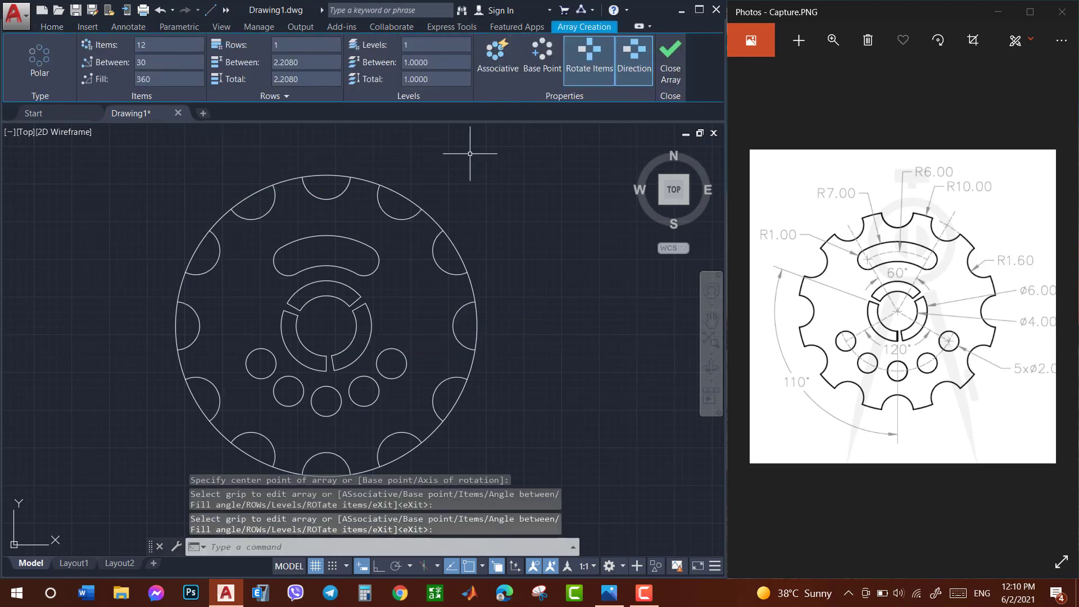
Trim the outer circle across all twelve notches to form the toothed rim
text(tr)
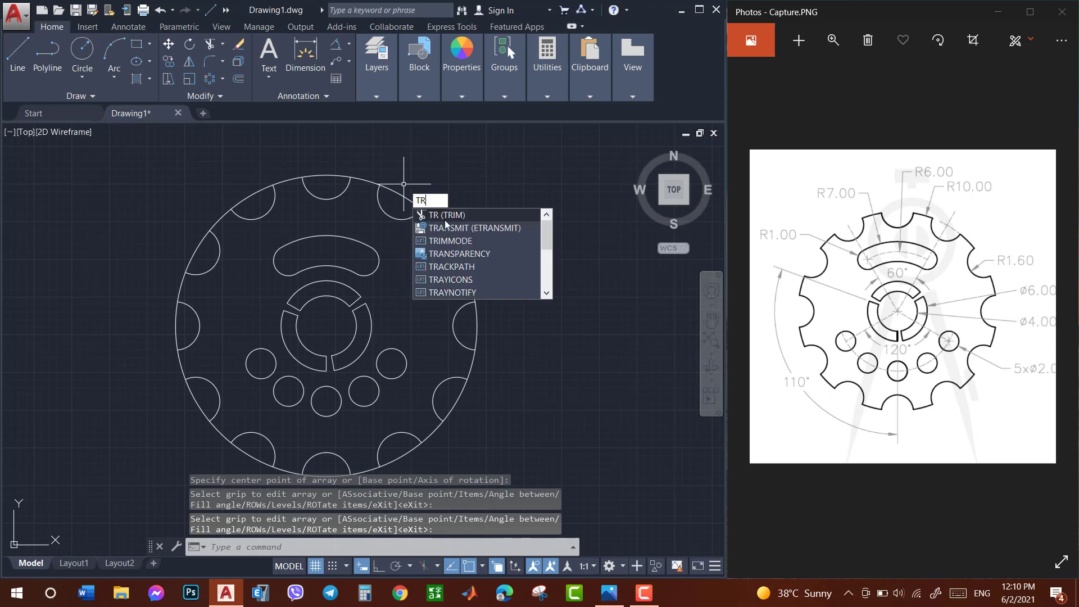
key(Return)
click(396, 194)
click(336, 174)
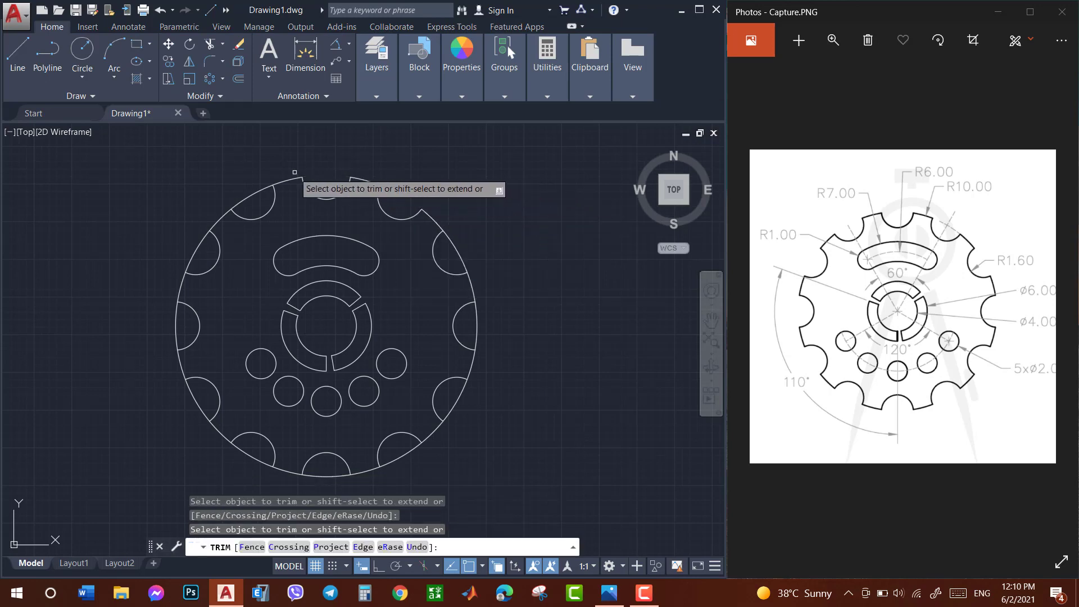
click(252, 195)
click(194, 254)
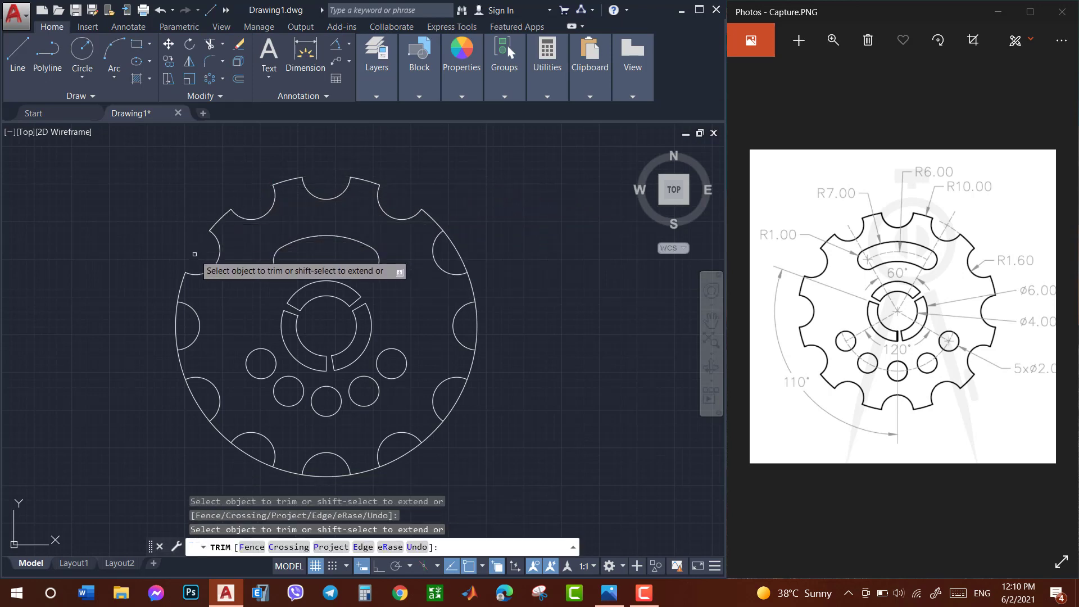
click(185, 307)
click(161, 353)
click(464, 257)
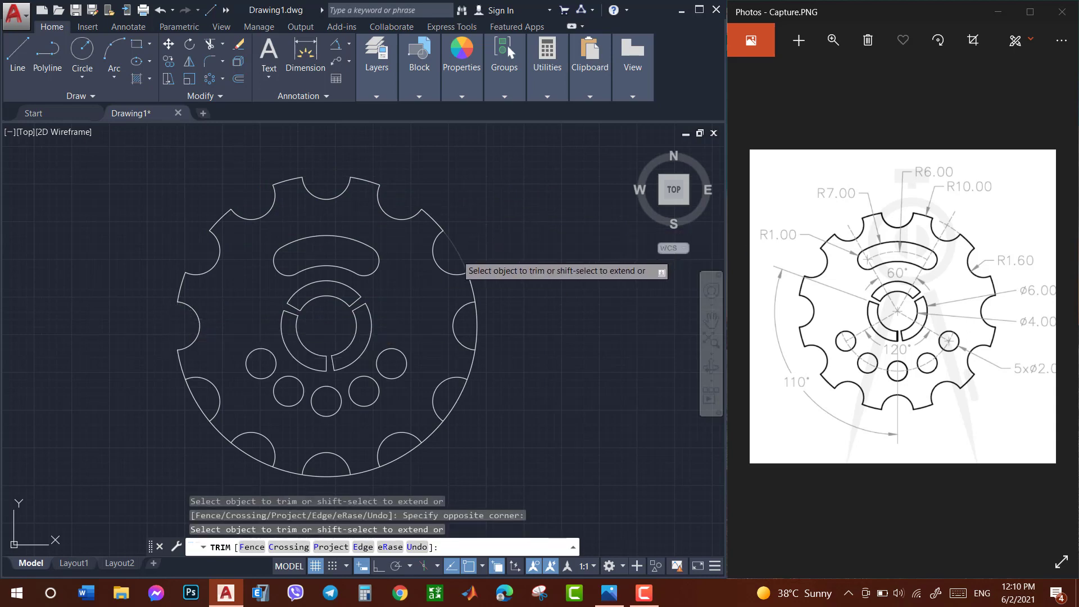
click(478, 320)
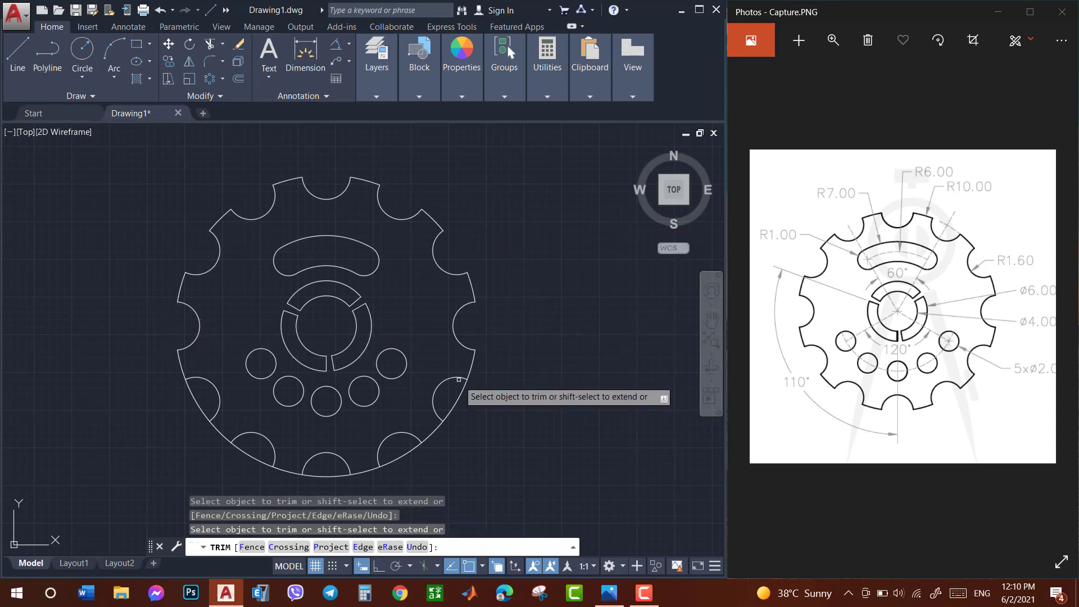
click(454, 400)
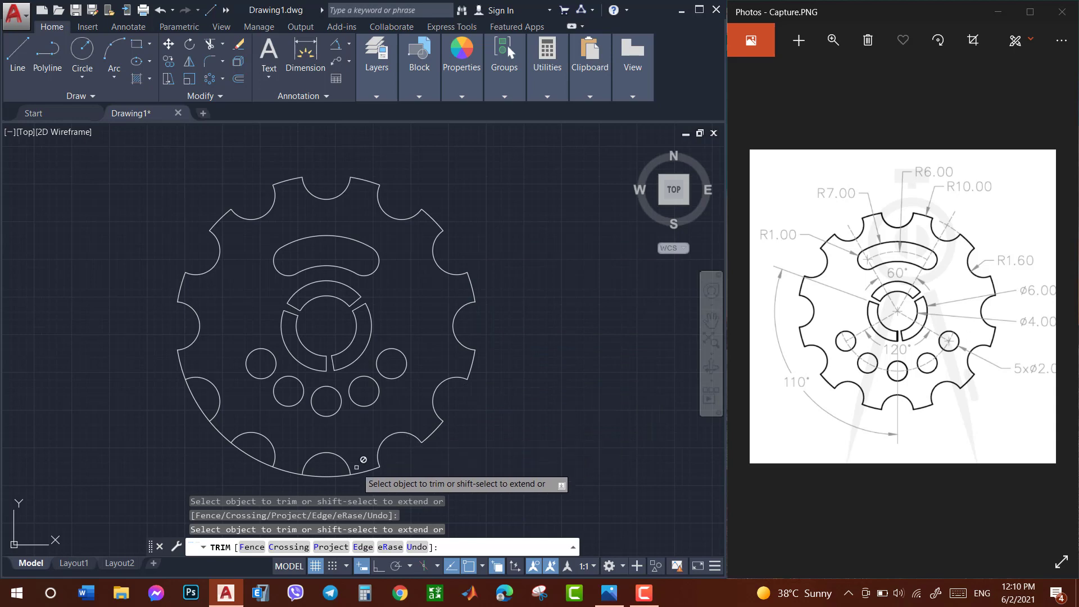
click(317, 477)
click(252, 454)
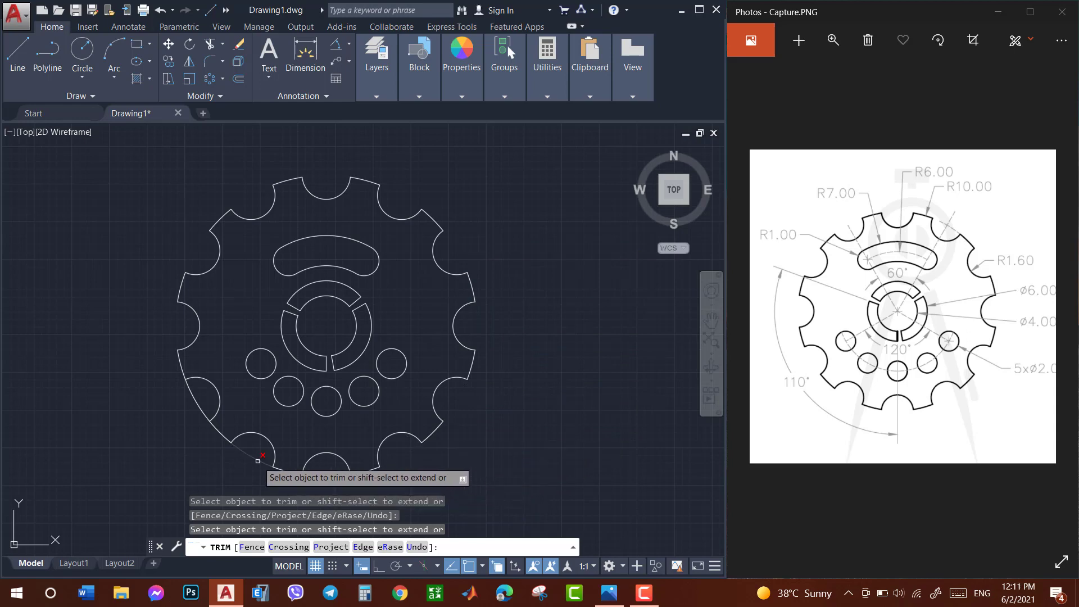
click(192, 394)
key(Escape)
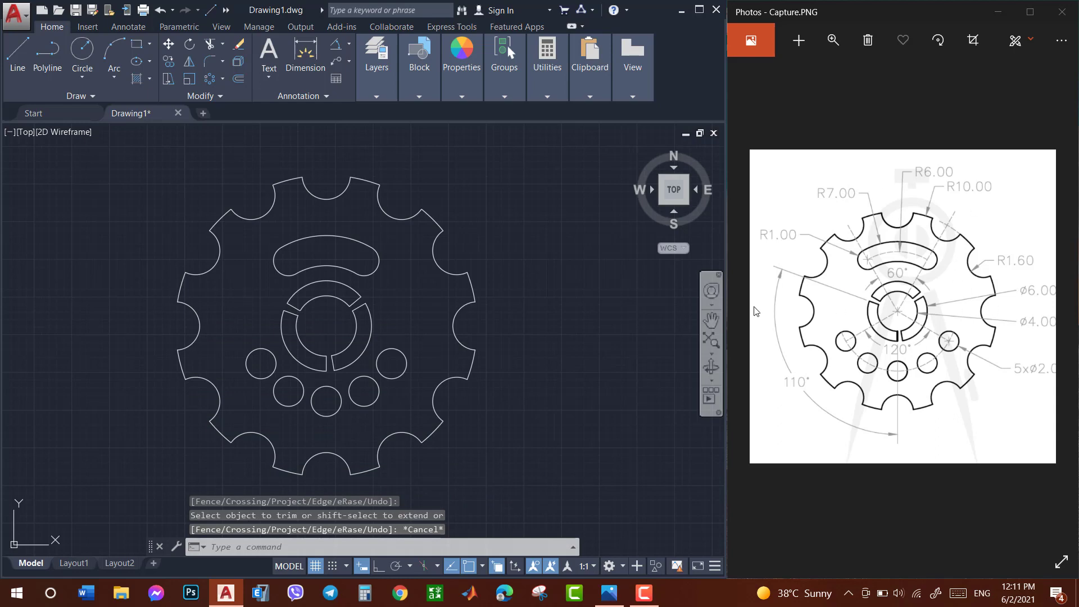
Window-select the whole gear and join its edges into polylines
click(524, 151)
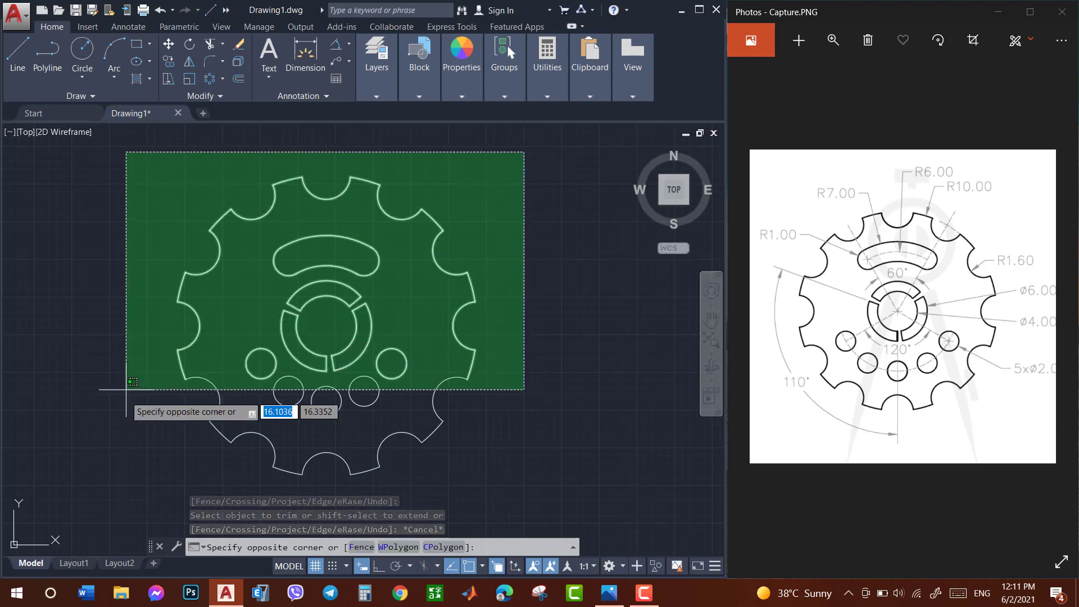
click(133, 459)
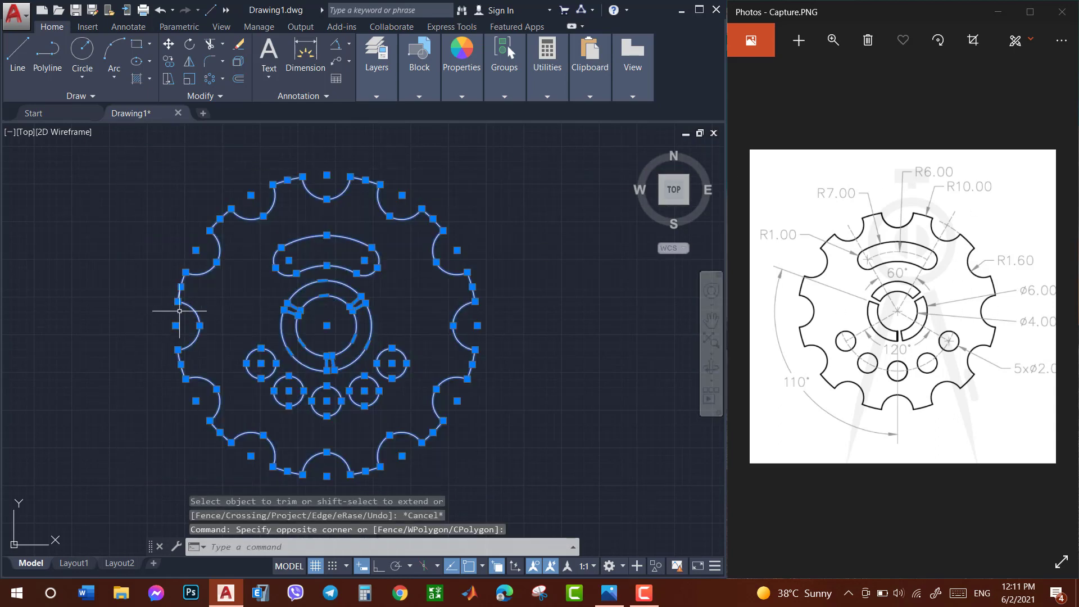
text(h)
key(Escape)
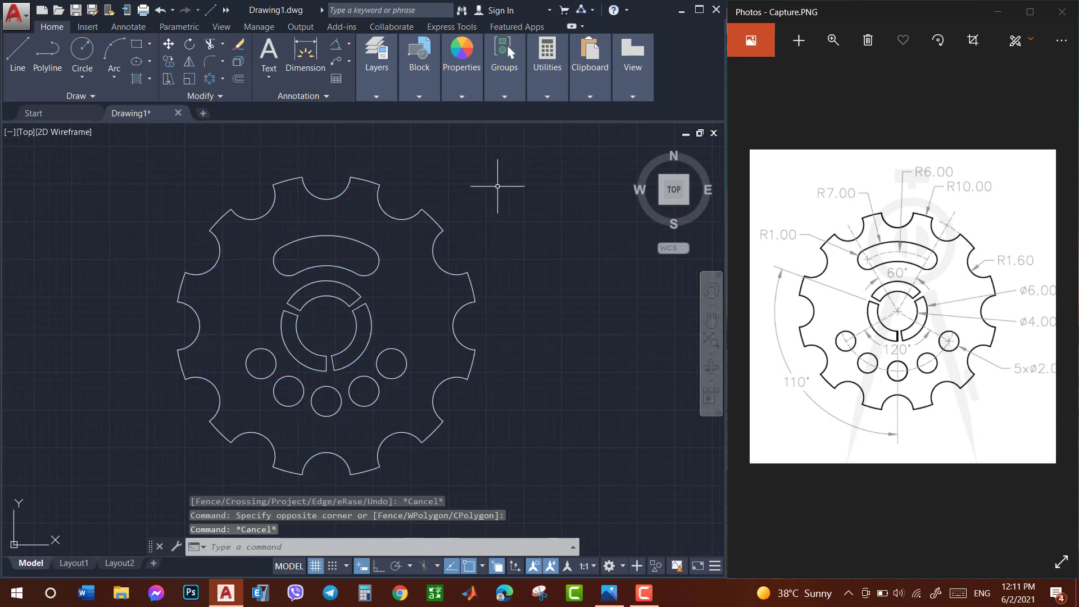
click(549, 174)
click(93, 477)
text(J)
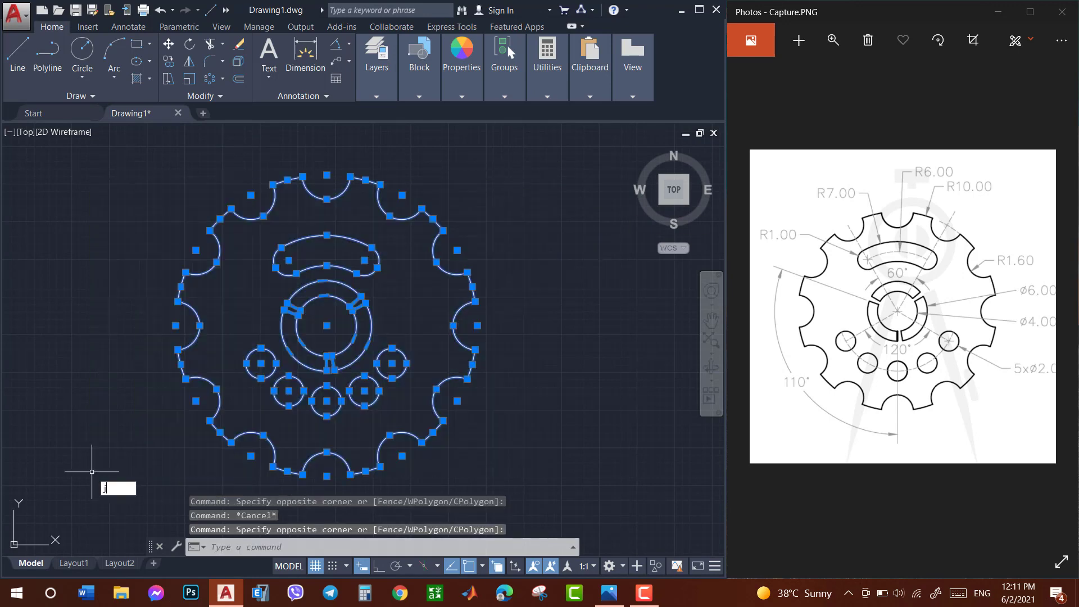
key(Return)
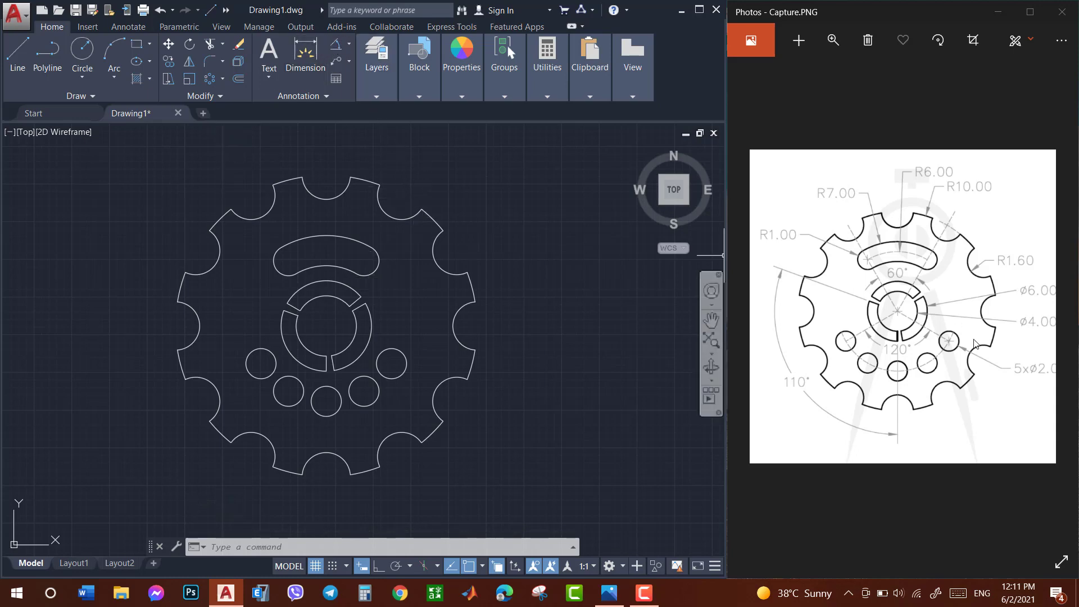
Inspect the reference image and start, then cancel, an angular dimension
drag(975, 343, 949, 307)
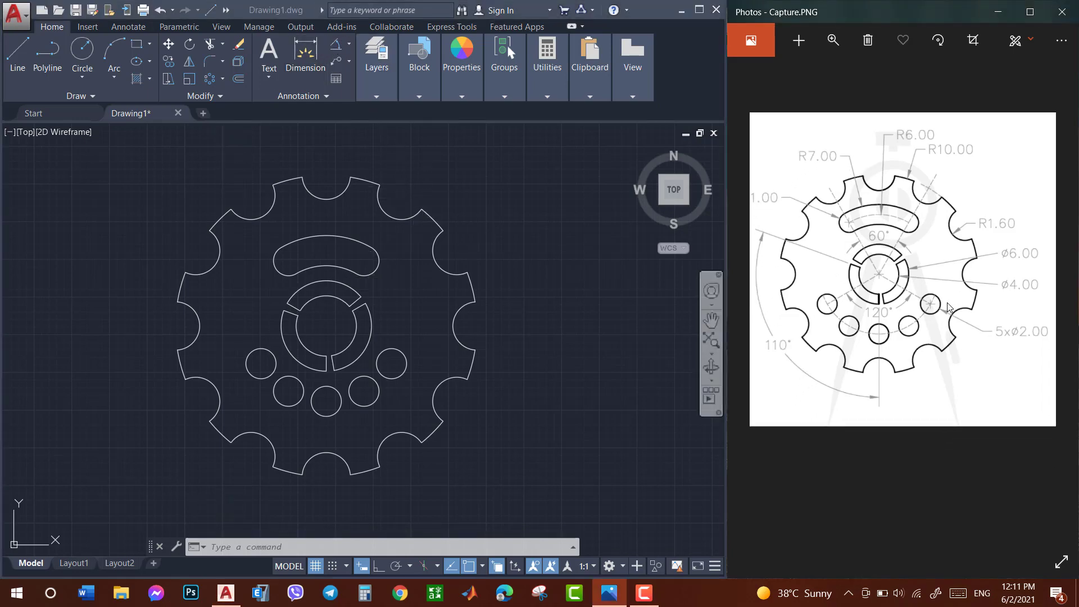
click(352, 49)
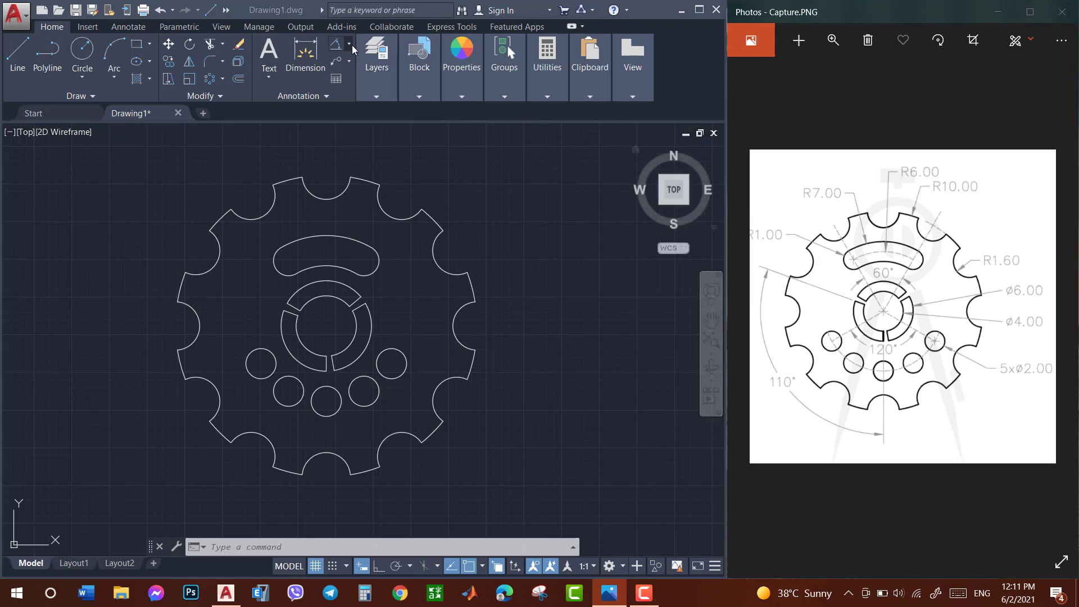
click(350, 46)
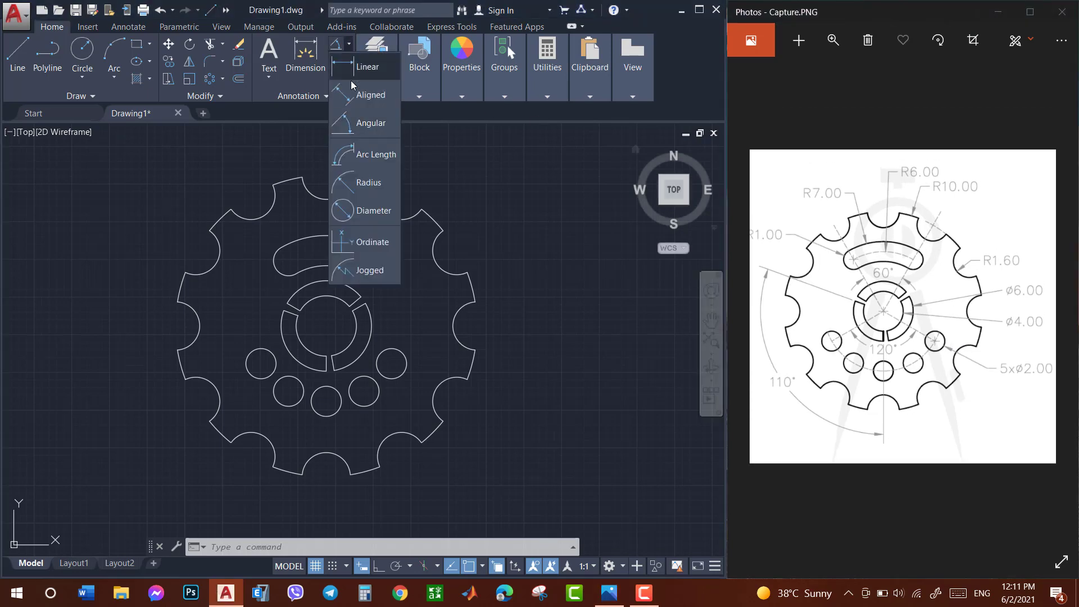
click(361, 119)
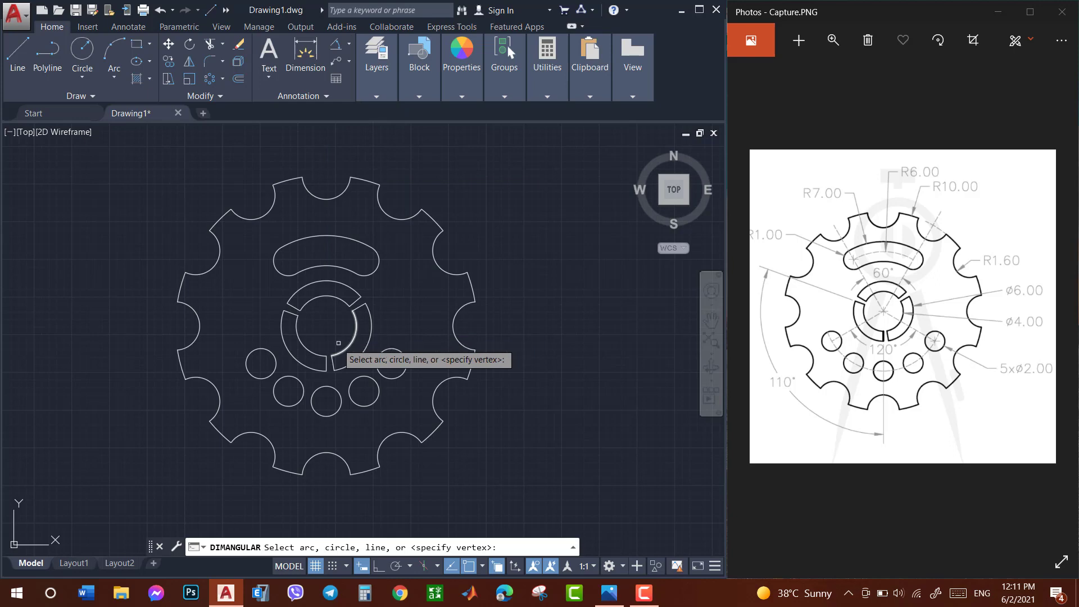
key(Escape)
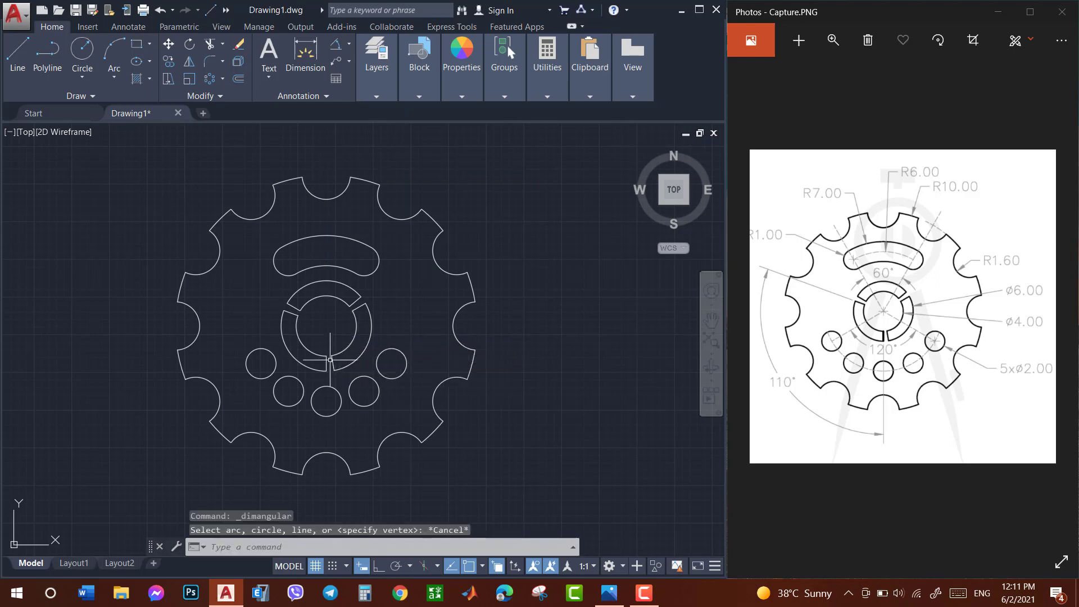
Pan the sprocket drawing up and right, briefly starting and cancelling a line
middle_drag(190, 461, 238, 414)
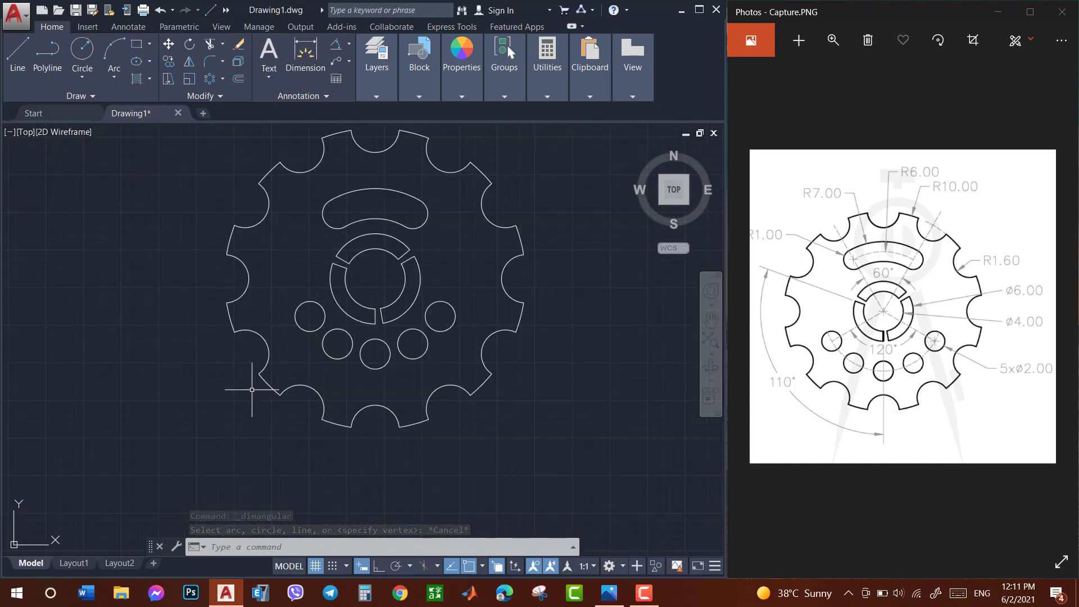
text(l)
key(Return)
key(Escape)
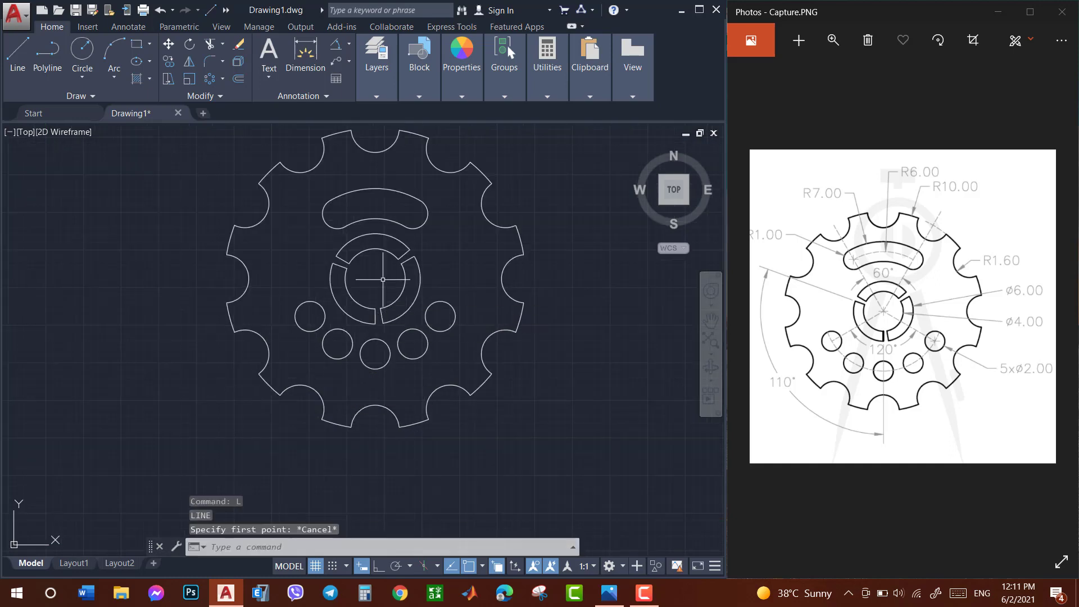
Add a new layer named Dim with green colour and make it the current layer
mouse_move(376, 68)
click(379, 140)
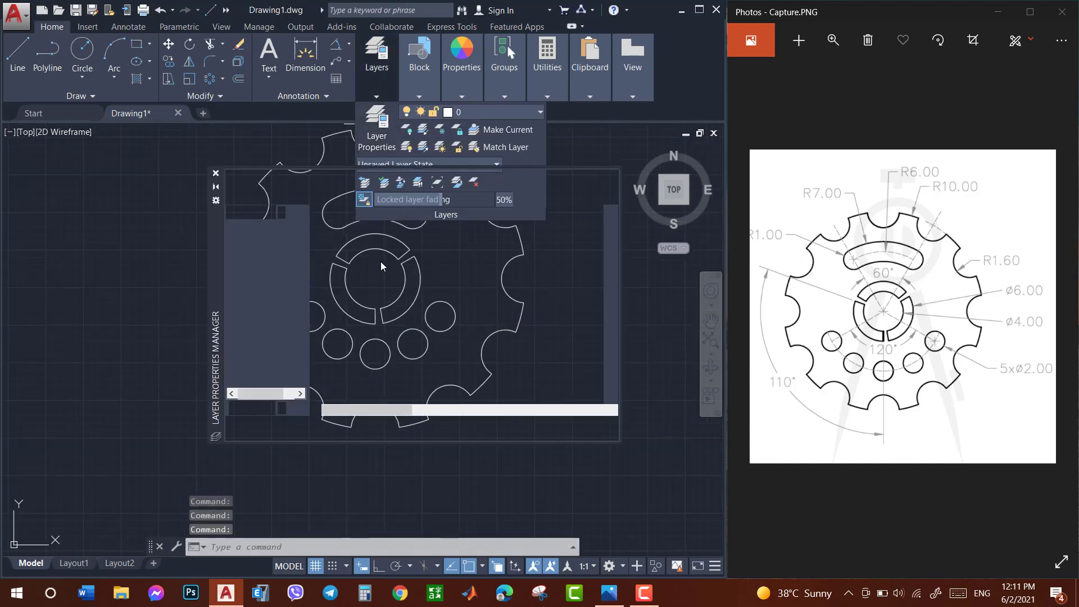
click(317, 197)
text(Dim)
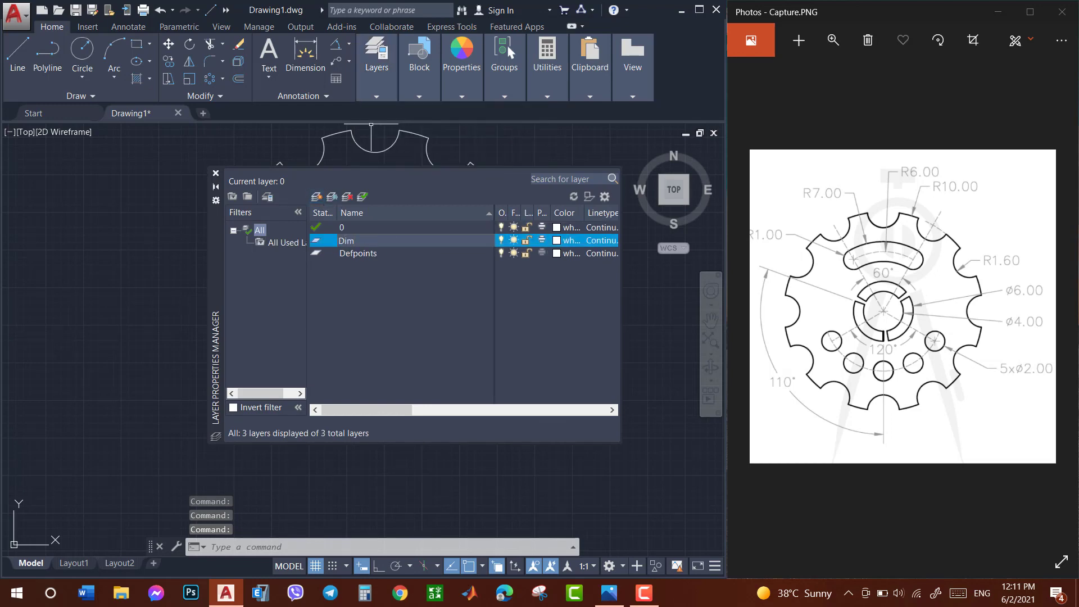
click(556, 241)
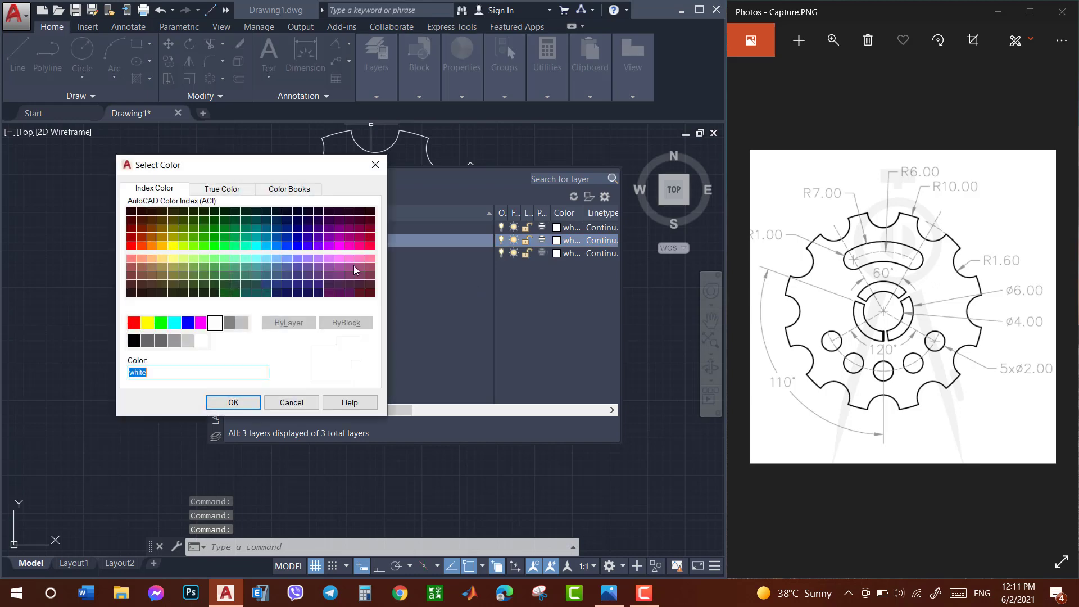
click(161, 322)
click(222, 405)
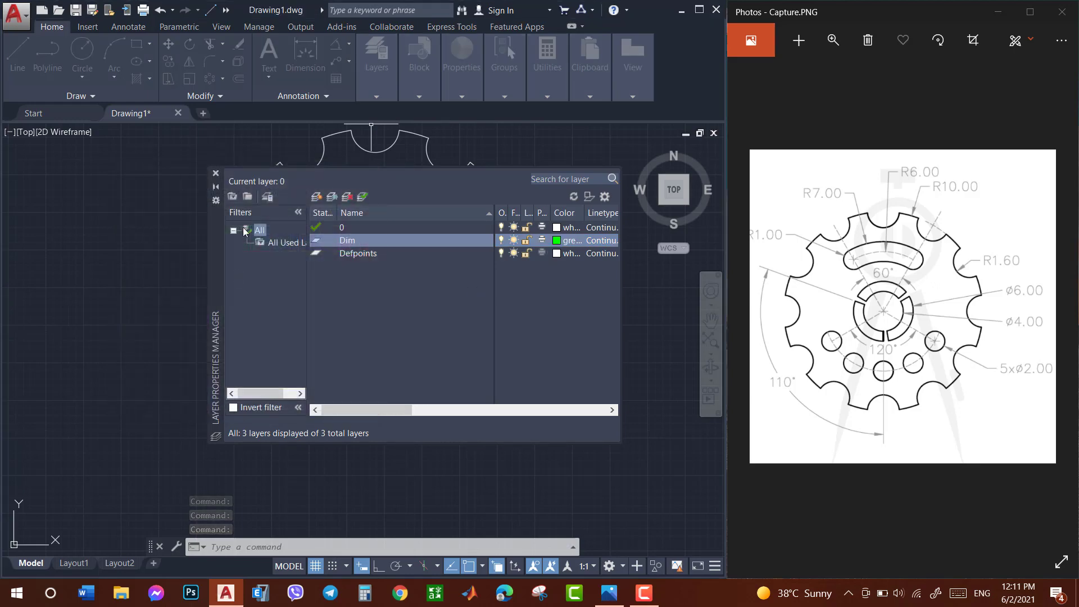
click(214, 174)
click(374, 88)
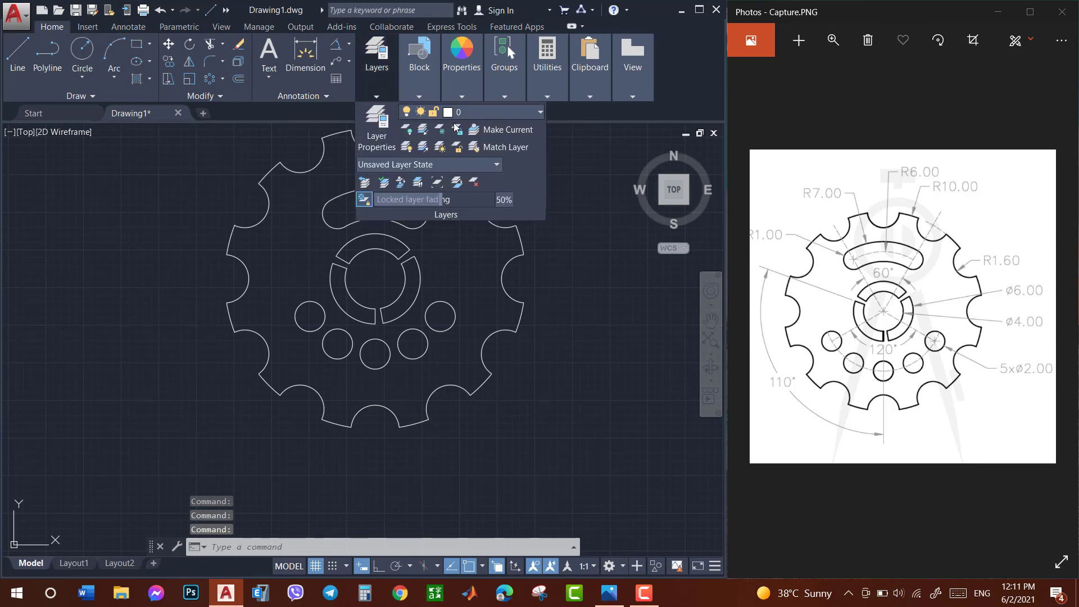
click(479, 111)
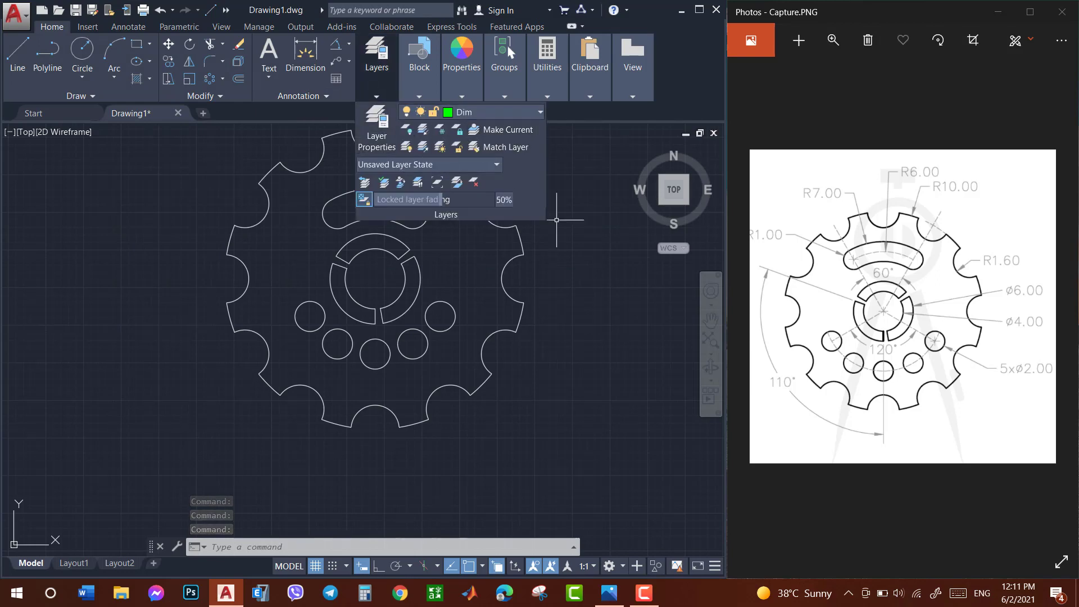
click(567, 219)
key(Escape)
Draw a 12-unit guide line straight down from the ring centre
text(l)
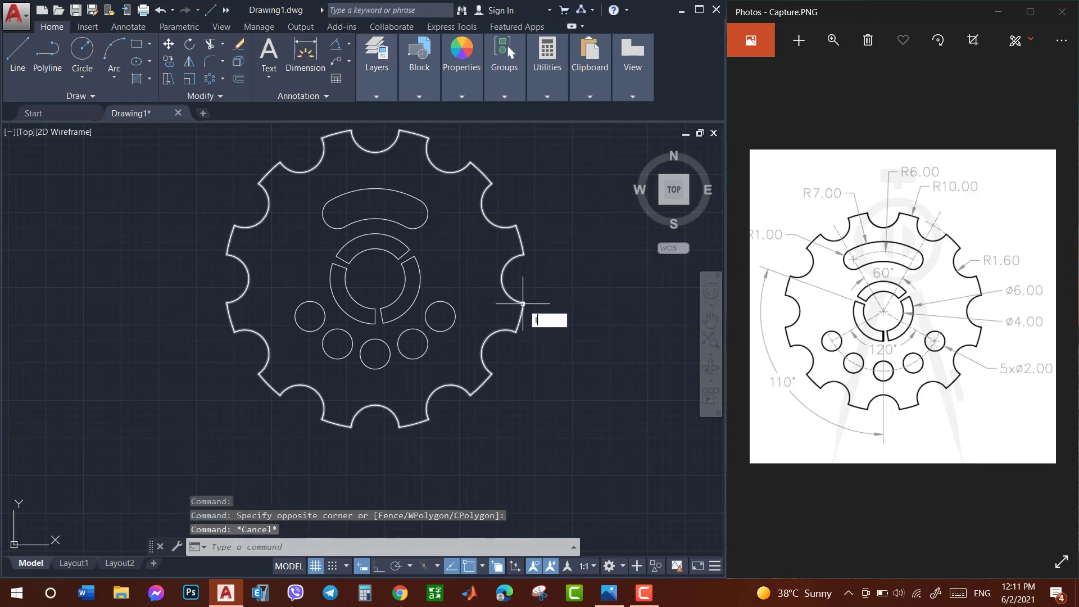
key(Return)
click(375, 279)
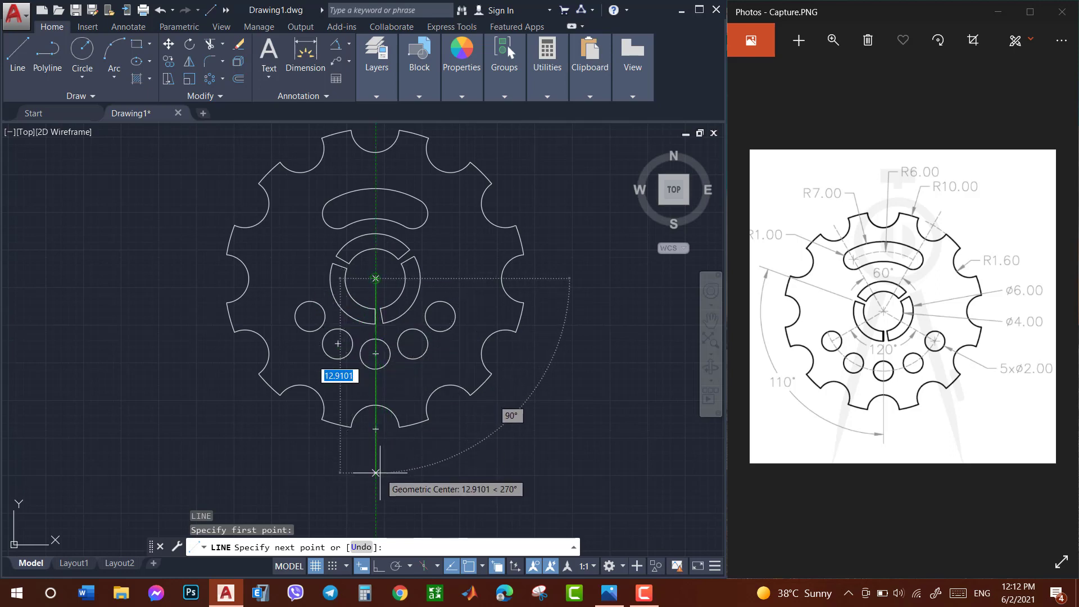
text(12)
key(Return)
key(Escape)
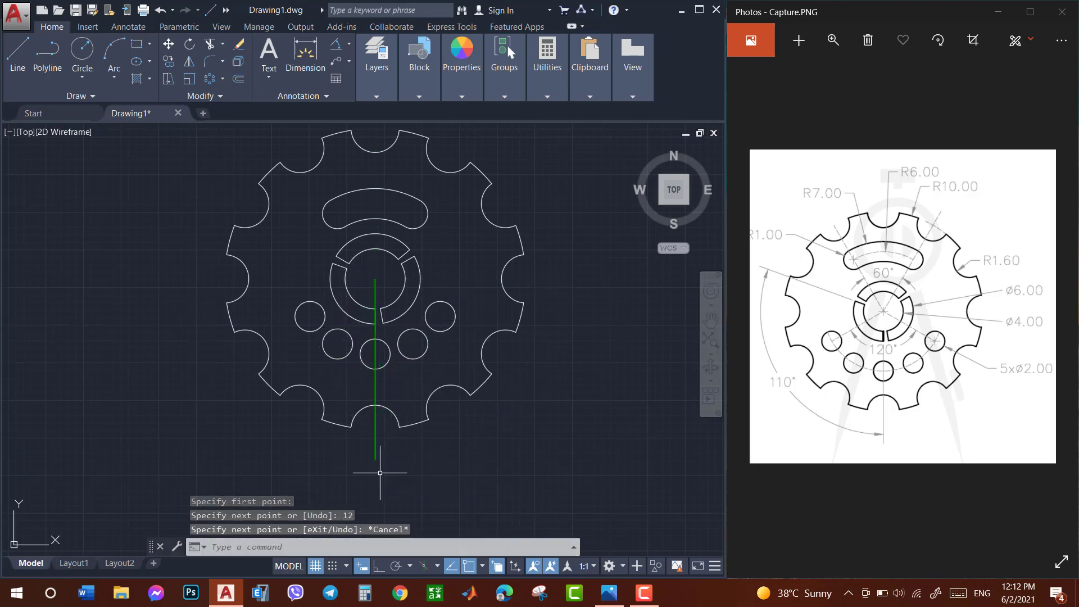
Draw a 15-unit guide line from the ring centre toward the upper left
text(l)
key(Return)
click(375, 279)
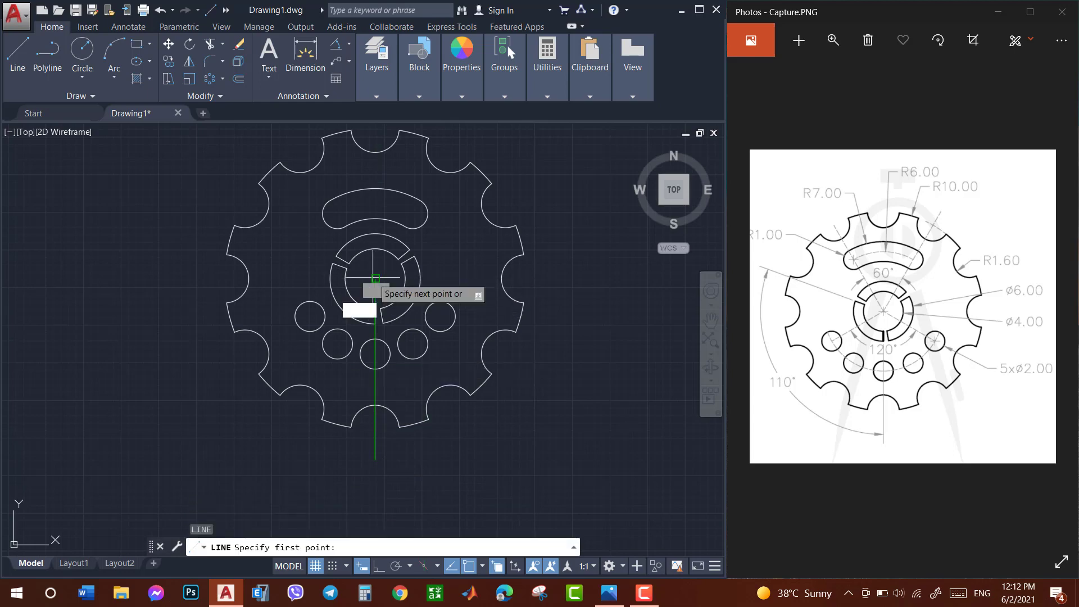
scroll(371, 279, up, 6)
scroll(251, 236, down, 3)
scroll(247, 236, down, 3)
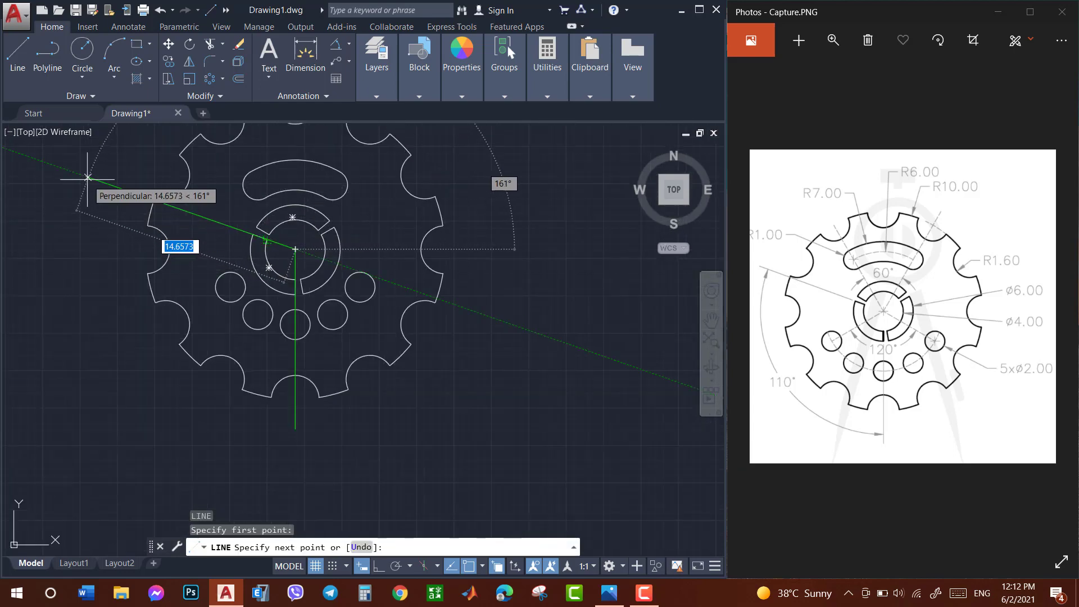
text(15)
key(Return)
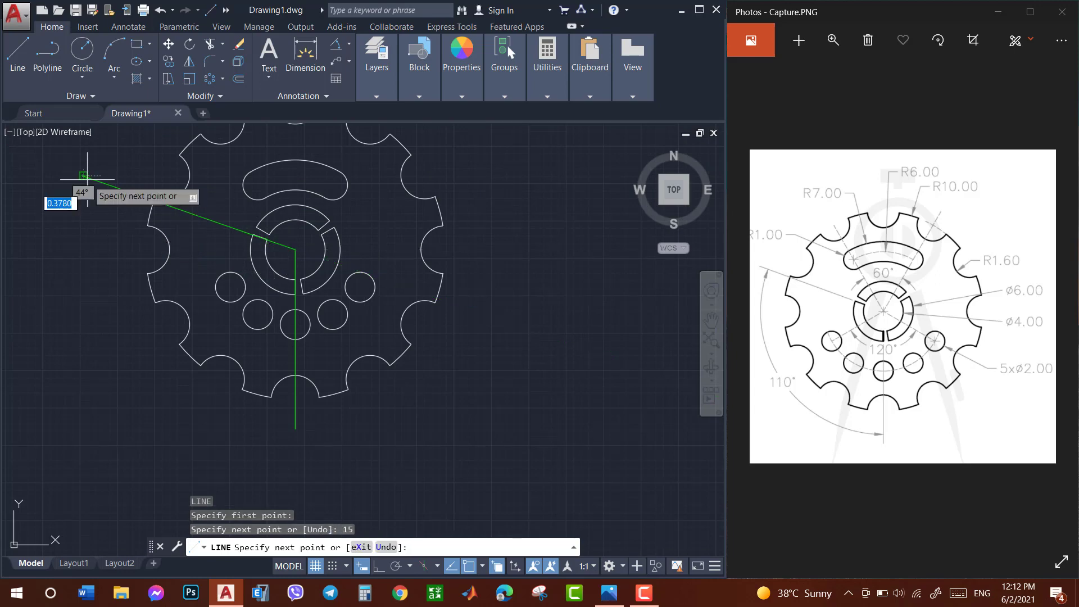
key(Escape)
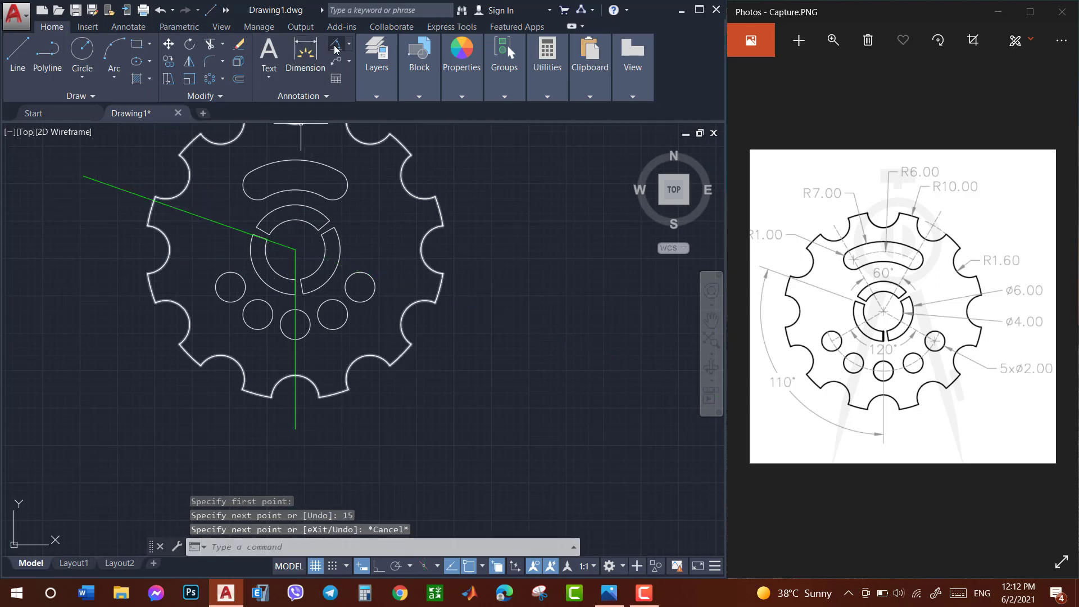
Try an angular dimension between the vertical and slanted lines, then cancel and select the slanted line
click(335, 44)
click(295, 272)
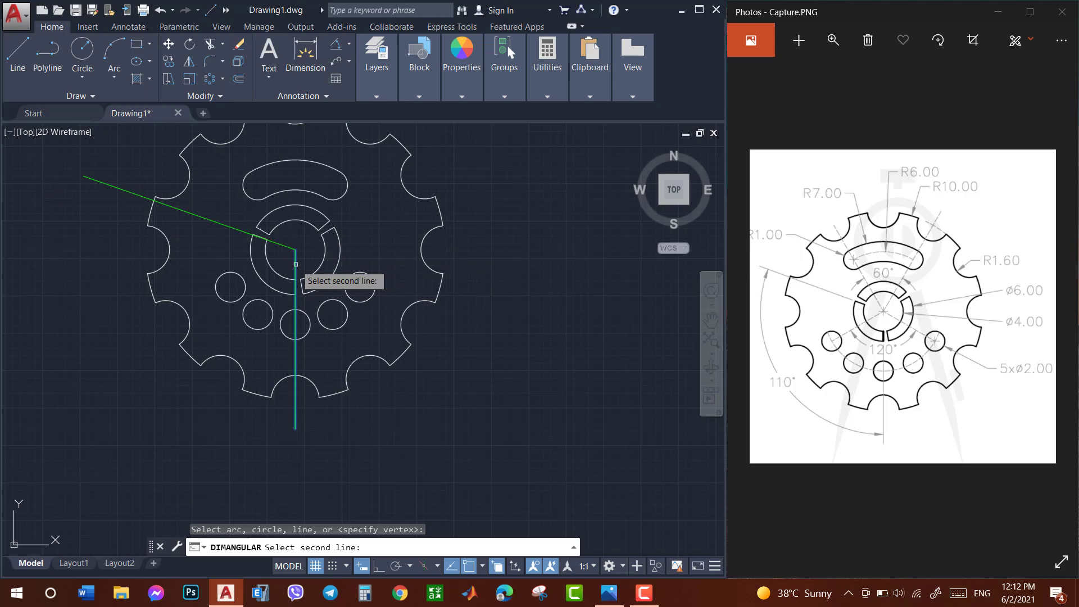
click(231, 226)
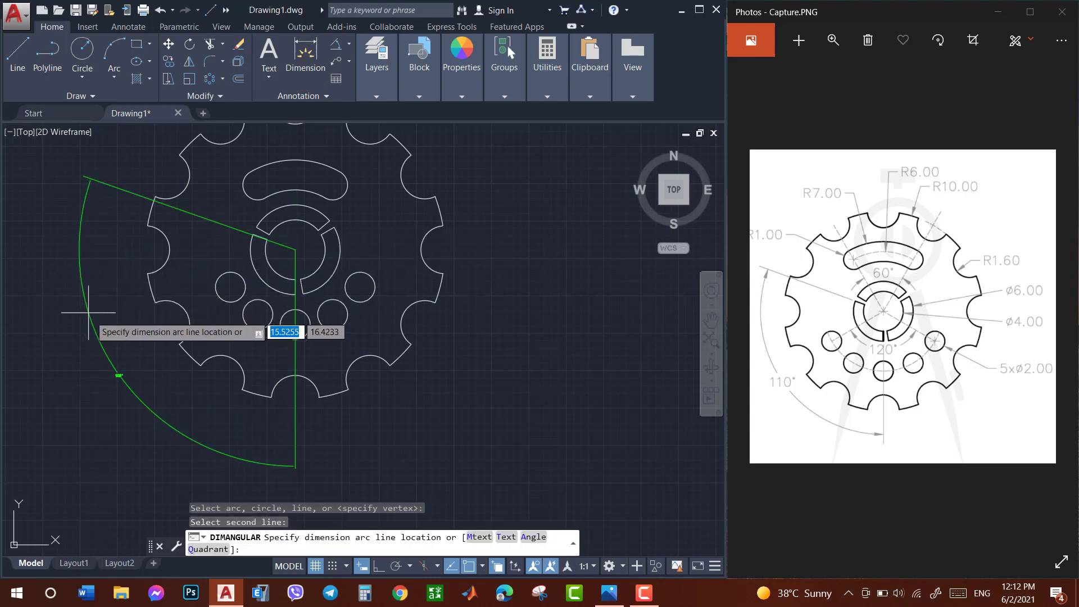
scroll(107, 343, up, 3)
scroll(118, 358, up, 4)
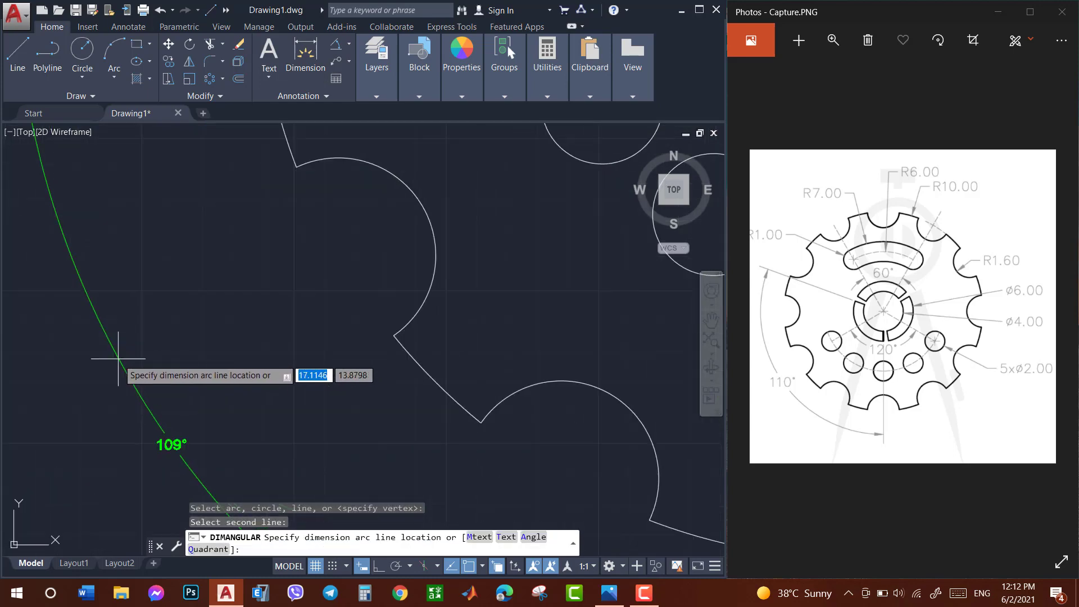
scroll(118, 358, down, 4)
scroll(118, 358, down, 2)
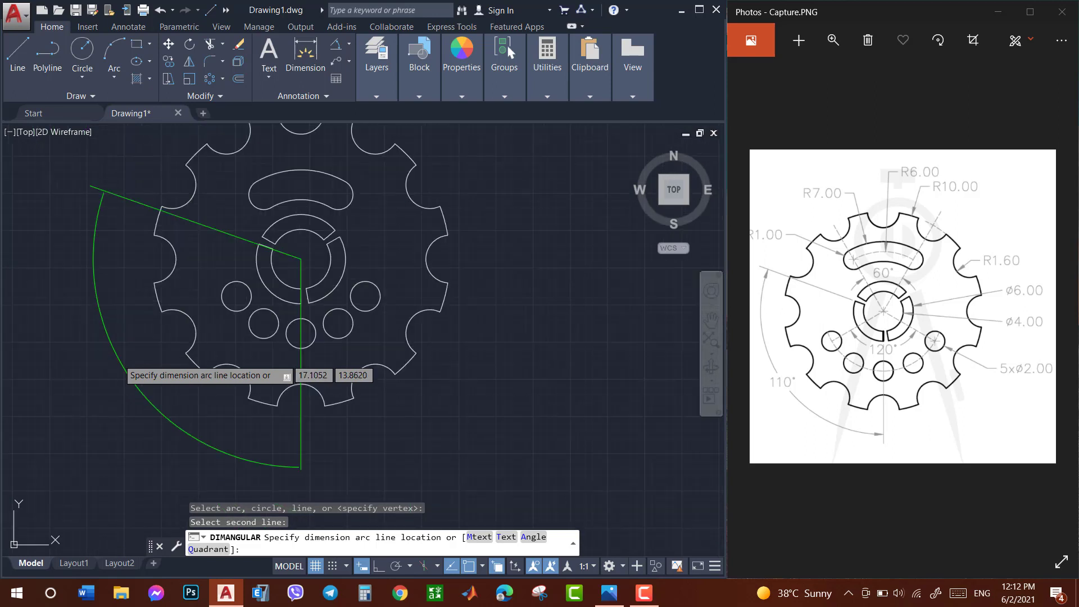
key(Escape)
click(178, 216)
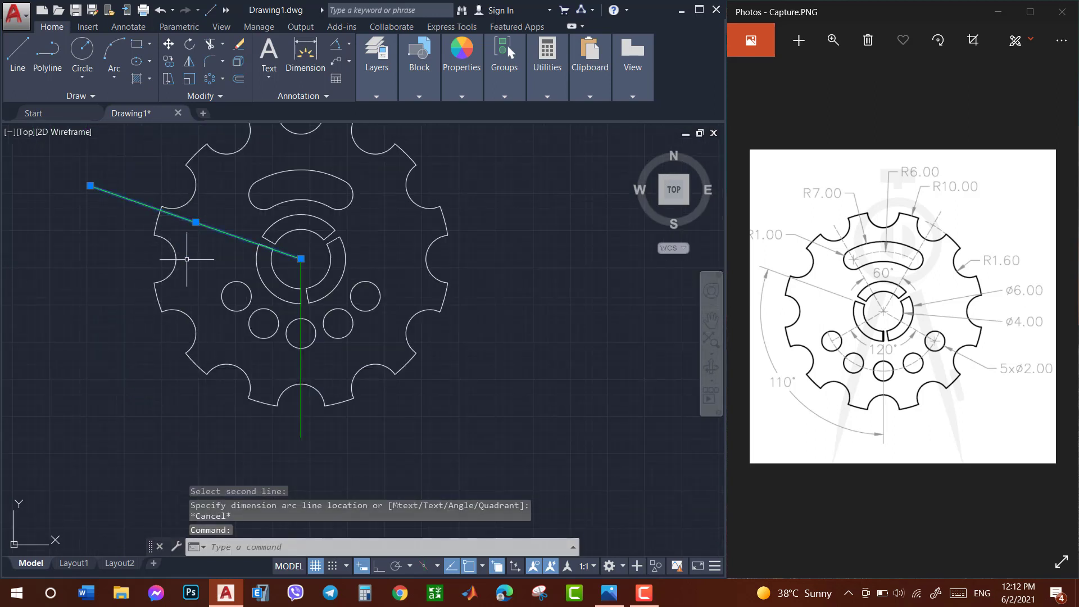
Replace the slanted line with a 15-unit line at 160° from the gear centre
key(Delete)
text(l)
key(Return)
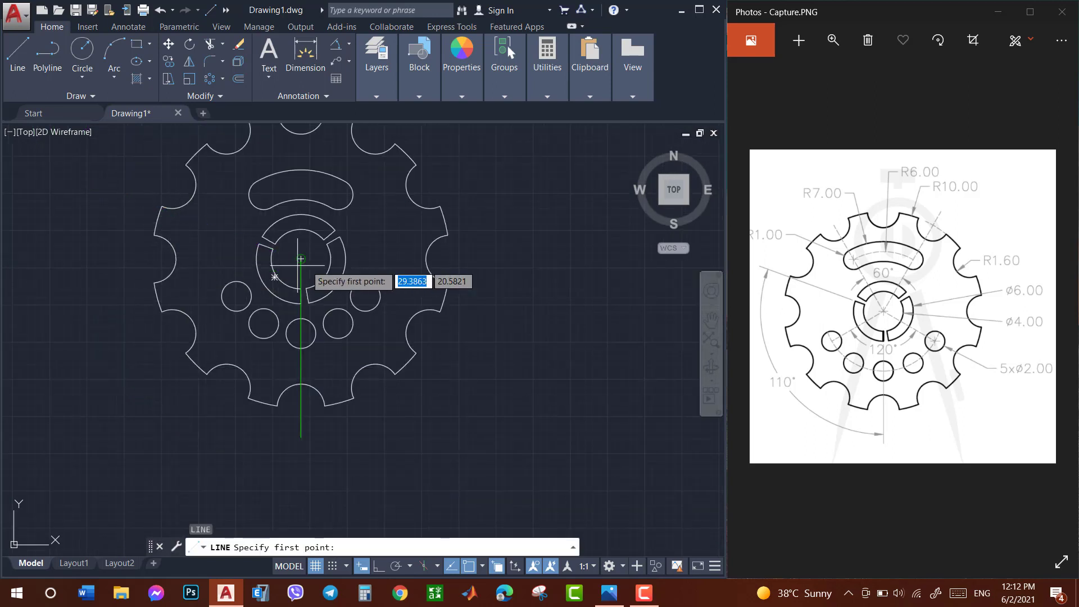
click(301, 259)
scroll(302, 255, up, 1)
scroll(281, 247, up, 1)
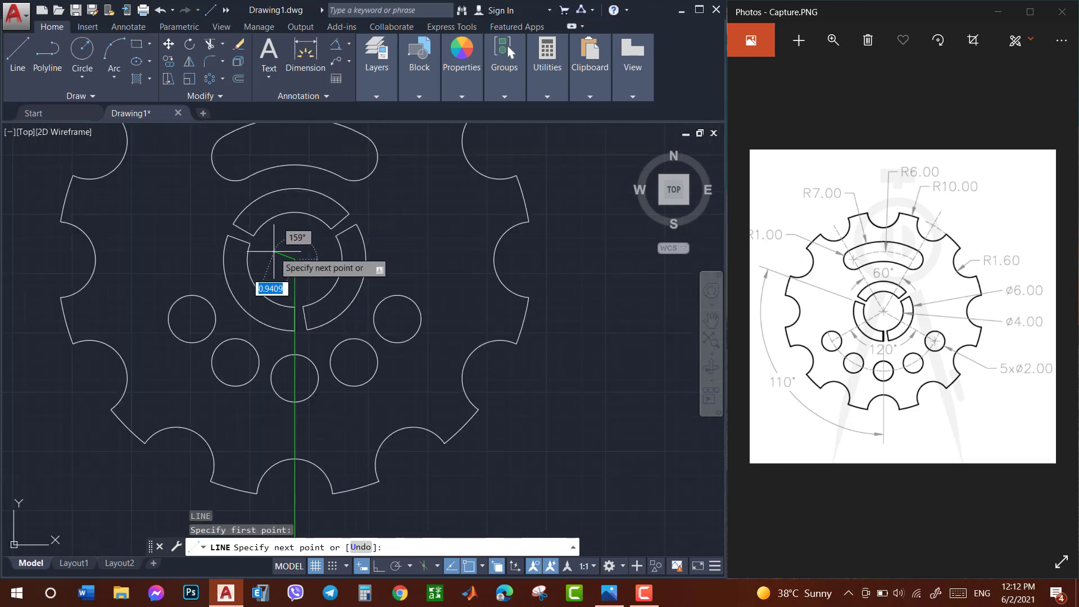
scroll(254, 236, up, 3)
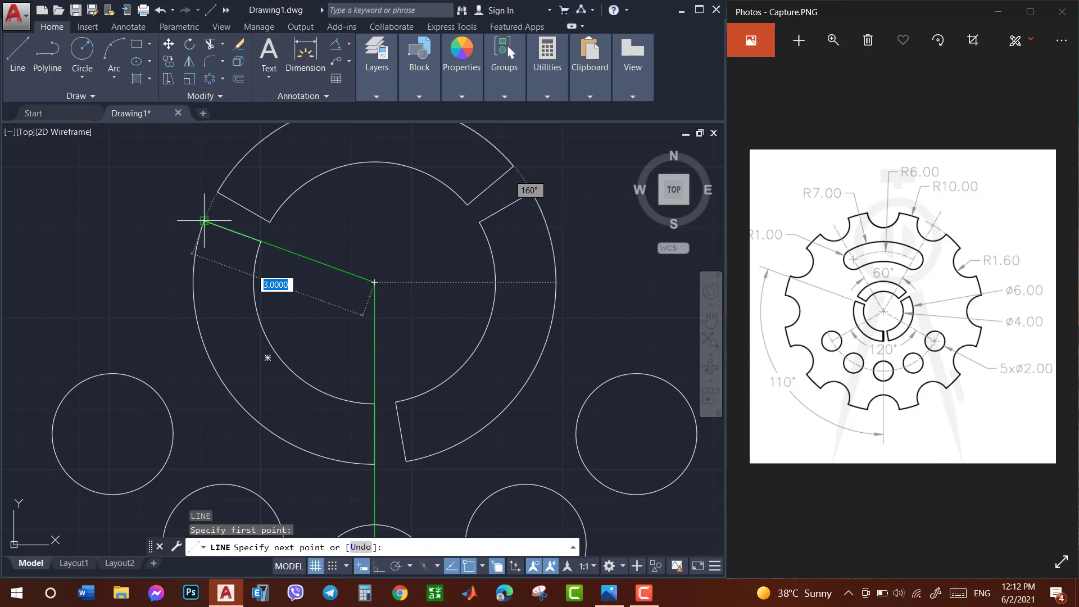
scroll(204, 220, down, 3)
scroll(212, 234, down, 2)
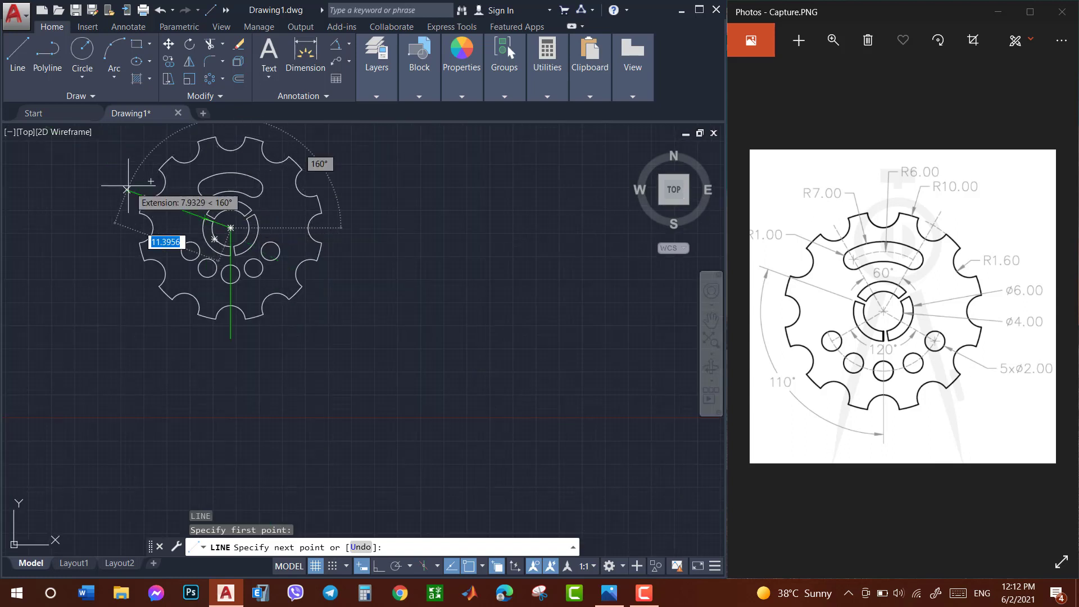
text(15)
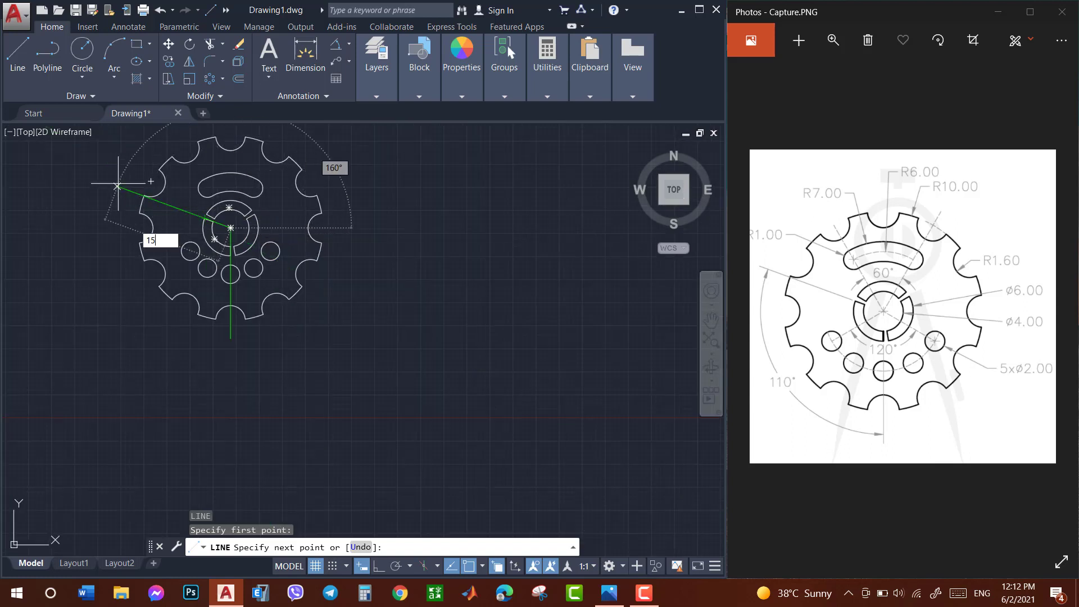
key(Return)
key(Escape)
Dimension the 110° angle between the vertical and 160° lines, arc placed left of the gear
click(335, 44)
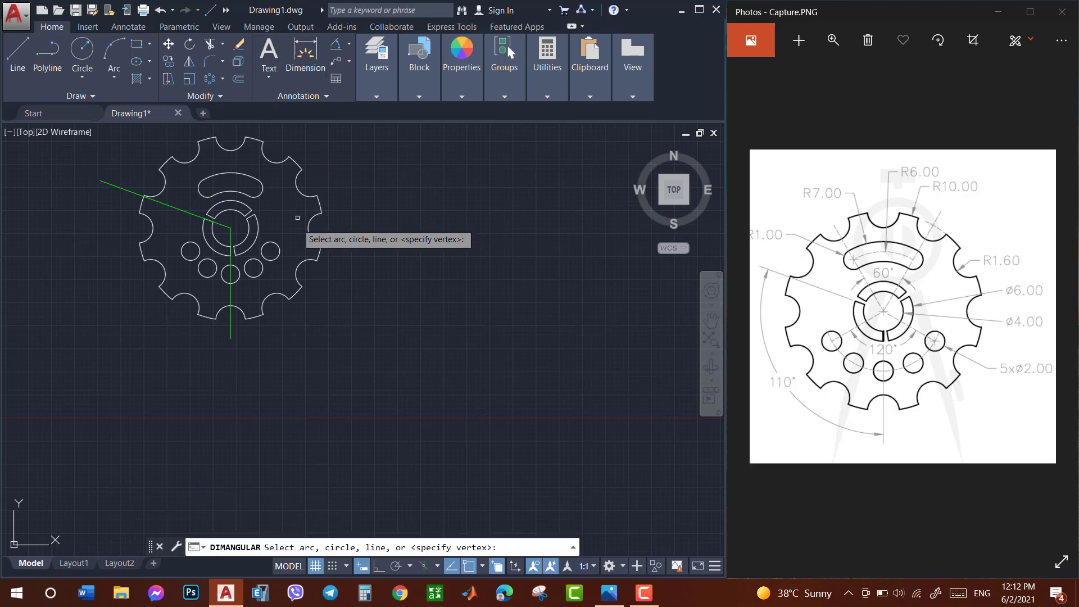
click(230, 306)
click(136, 195)
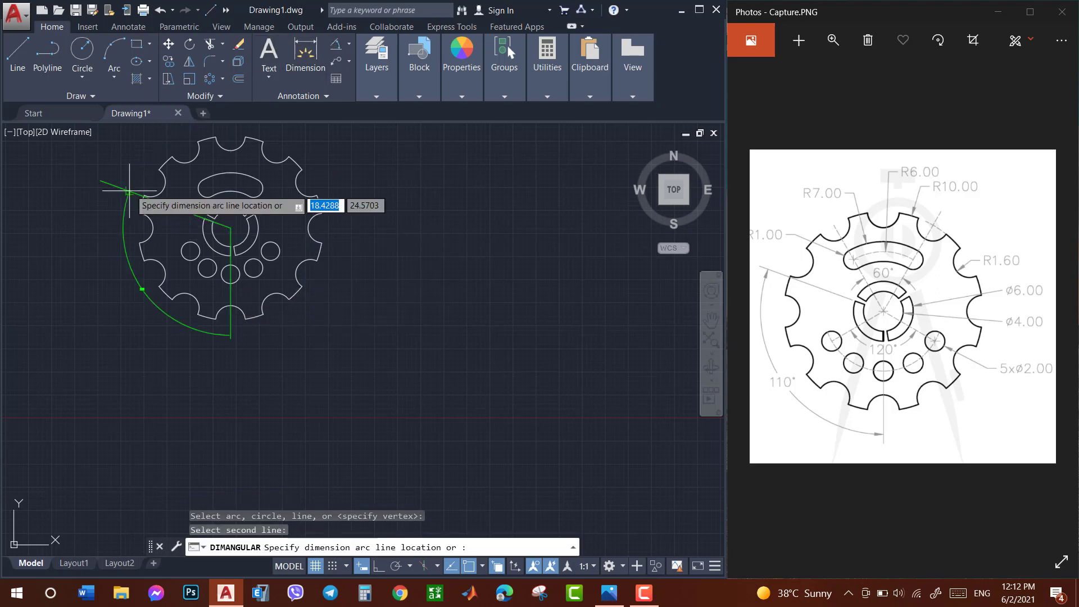
scroll(116, 240, up, 5)
scroll(111, 239, down, 2)
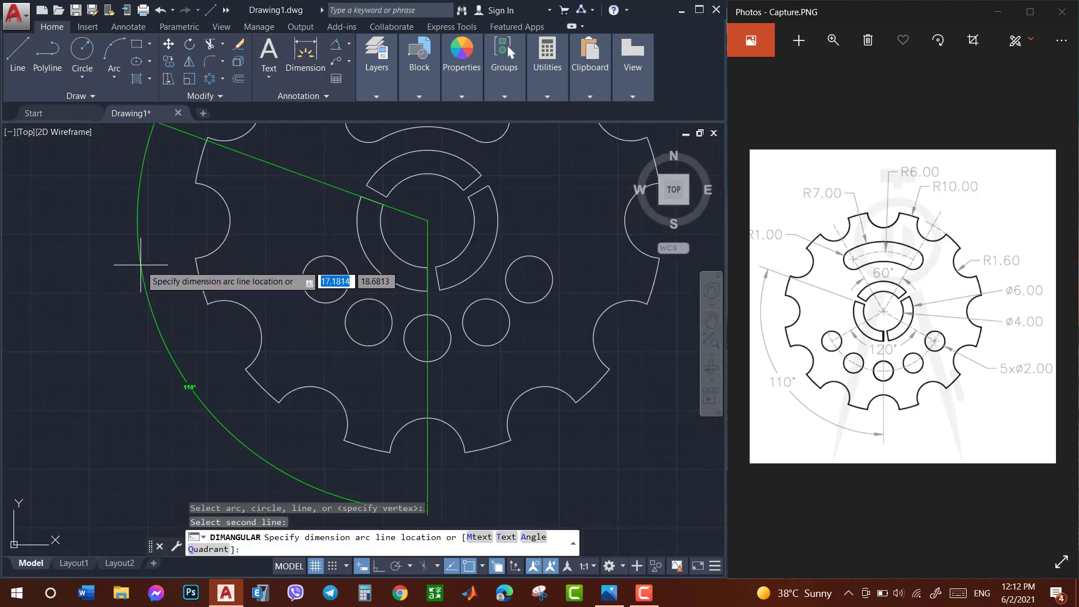
scroll(140, 264, down, 2)
click(141, 250)
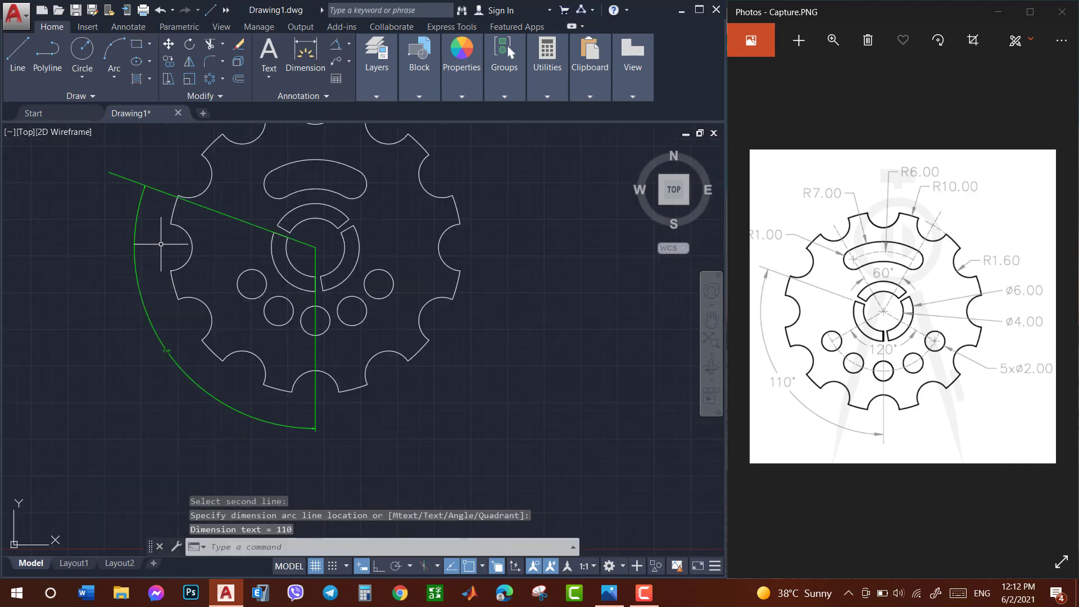
click(715, 324)
drag(466, 240, 554, 324)
key(Escape)
text(L)
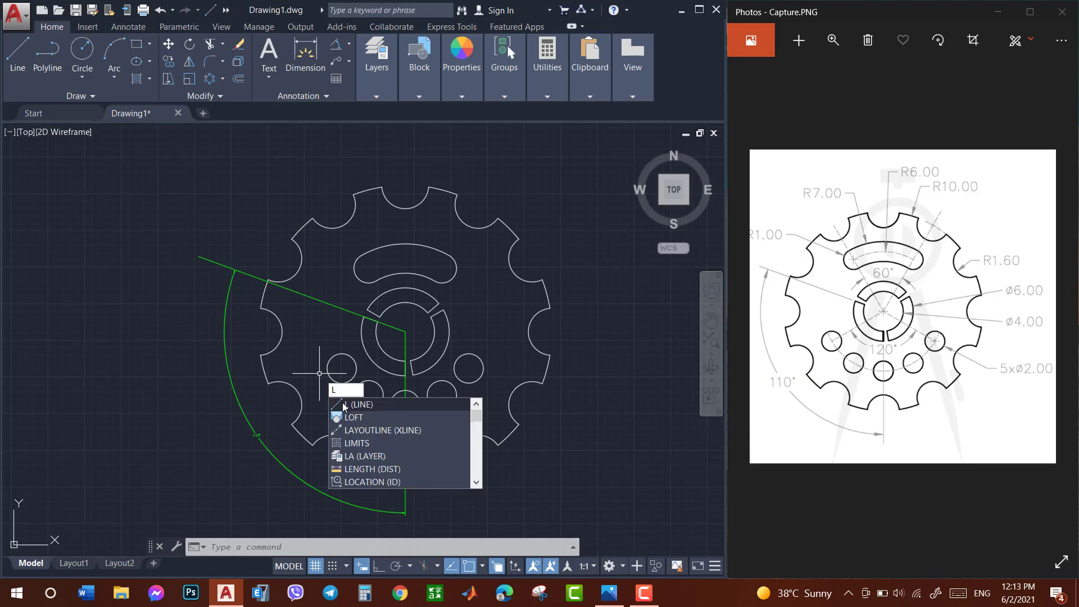
Draw guide lines from the gear centre to the left and right hole centres
key(Return)
click(405, 332)
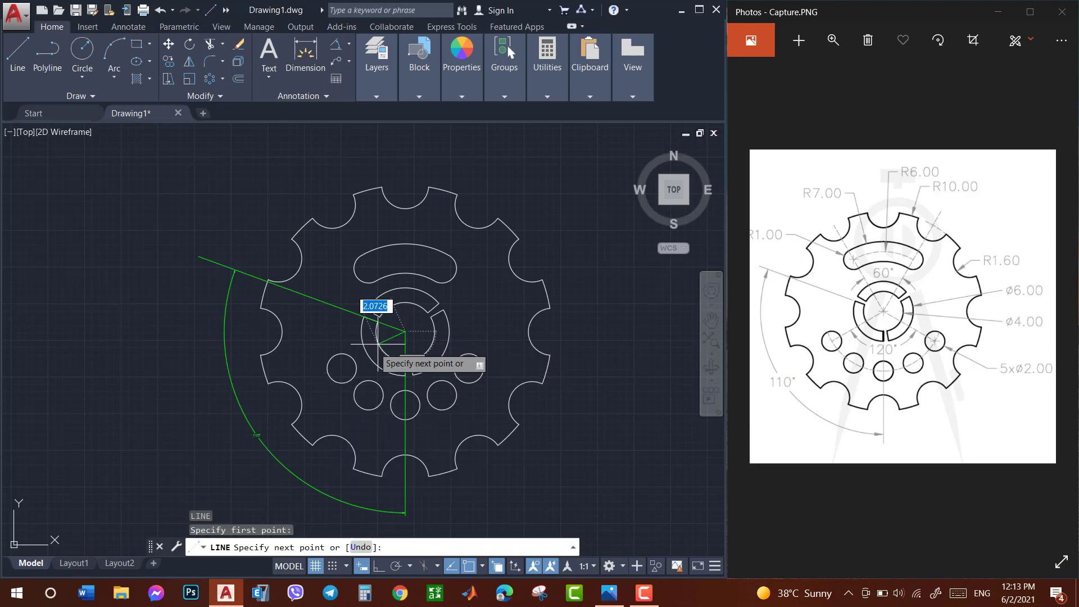
click(342, 368)
key(Return)
key(Return)
click(405, 331)
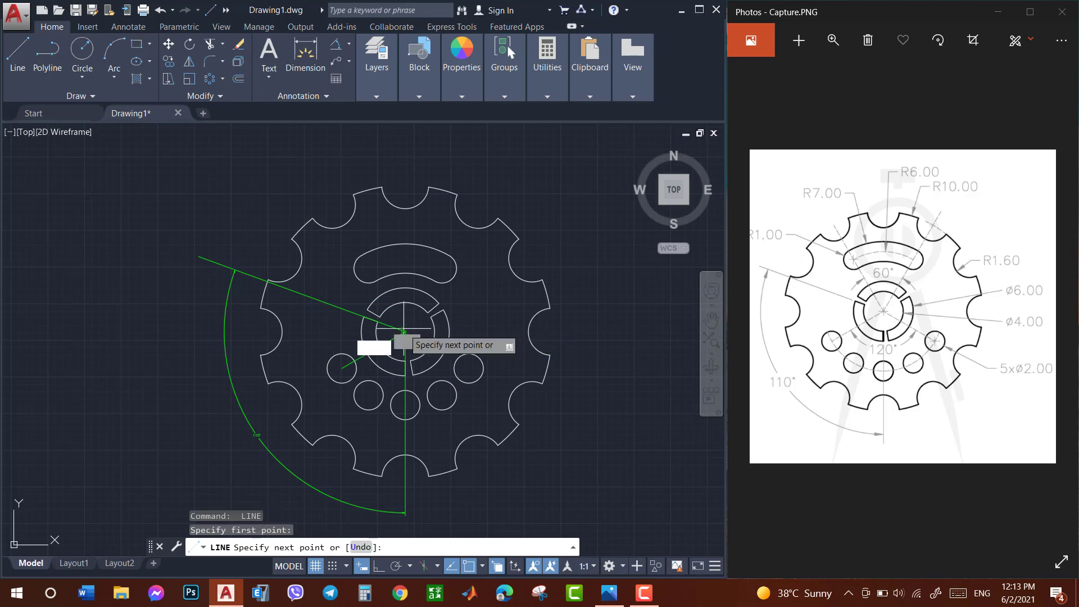
click(469, 368)
key(Escape)
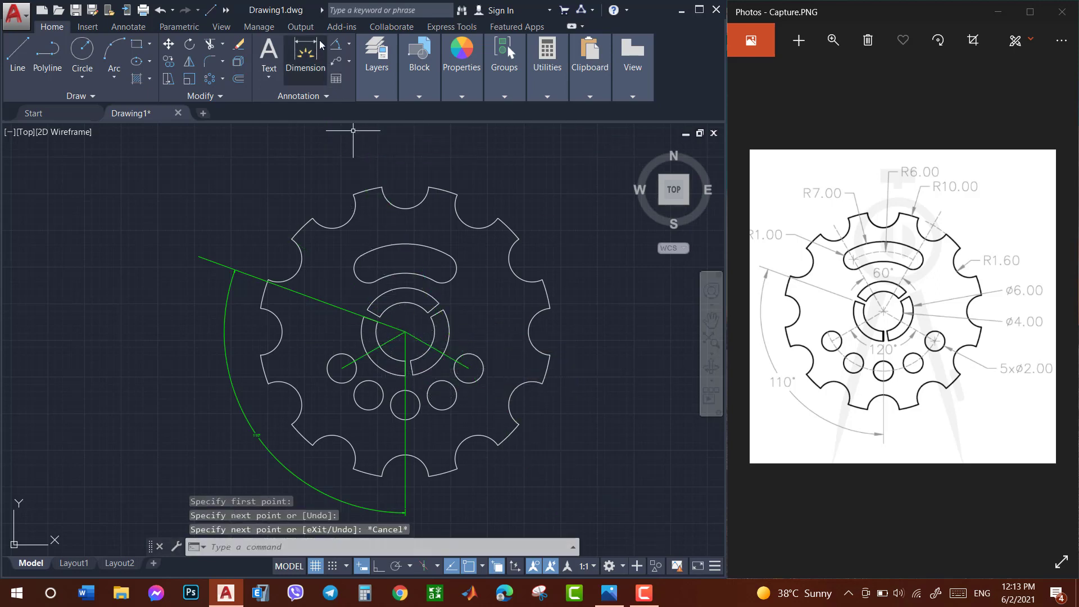
Dimension the 120° angle between the two hole lines near the centre
click(335, 44)
click(419, 339)
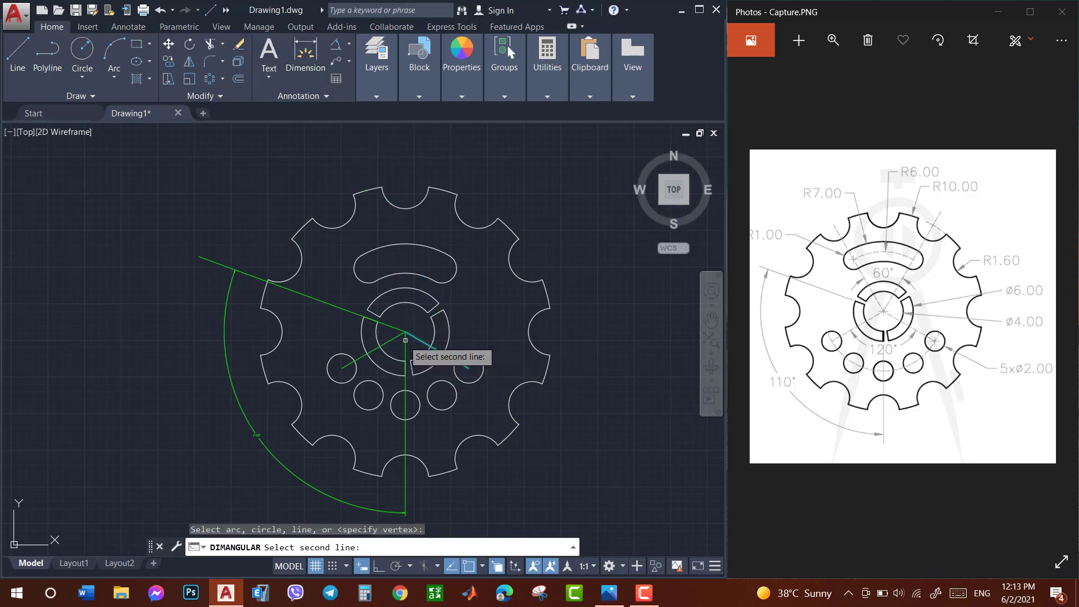
click(394, 340)
scroll(396, 340, up, 4)
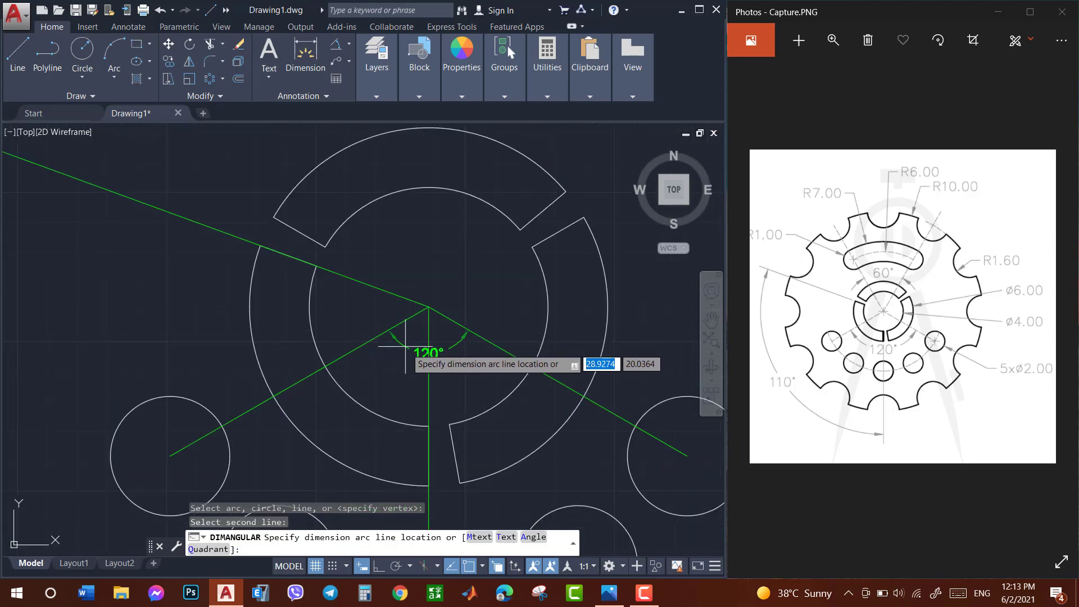
click(408, 353)
scroll(408, 353, down, 2)
scroll(408, 353, down, 1)
scroll(408, 353, down, 2)
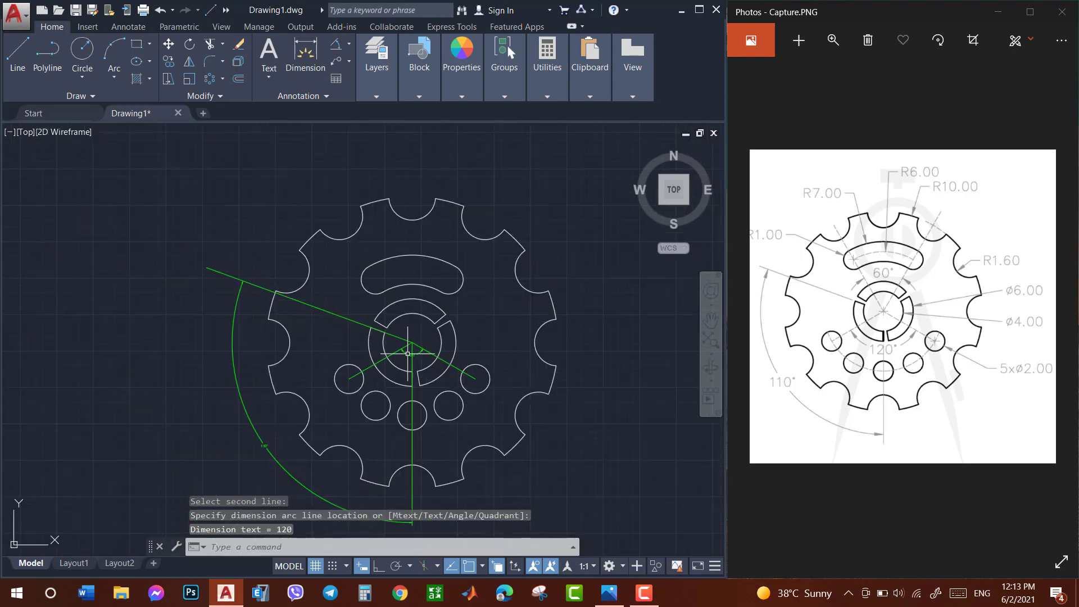
Draw guide lines from the gear centre to both ends of the curved slot
text(l)
key(Return)
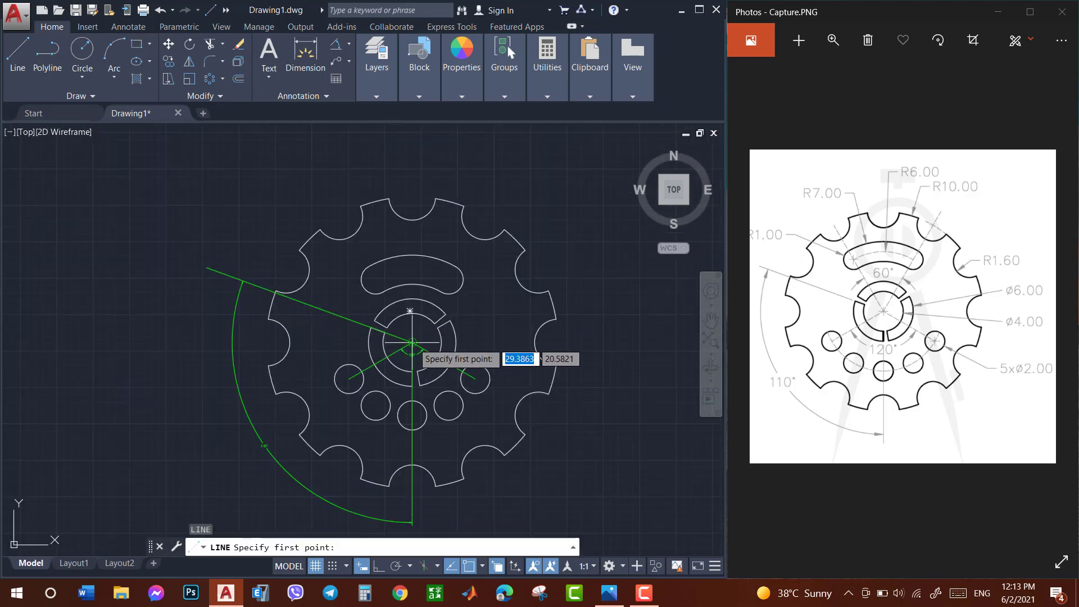
click(412, 341)
click(449, 279)
key(Return)
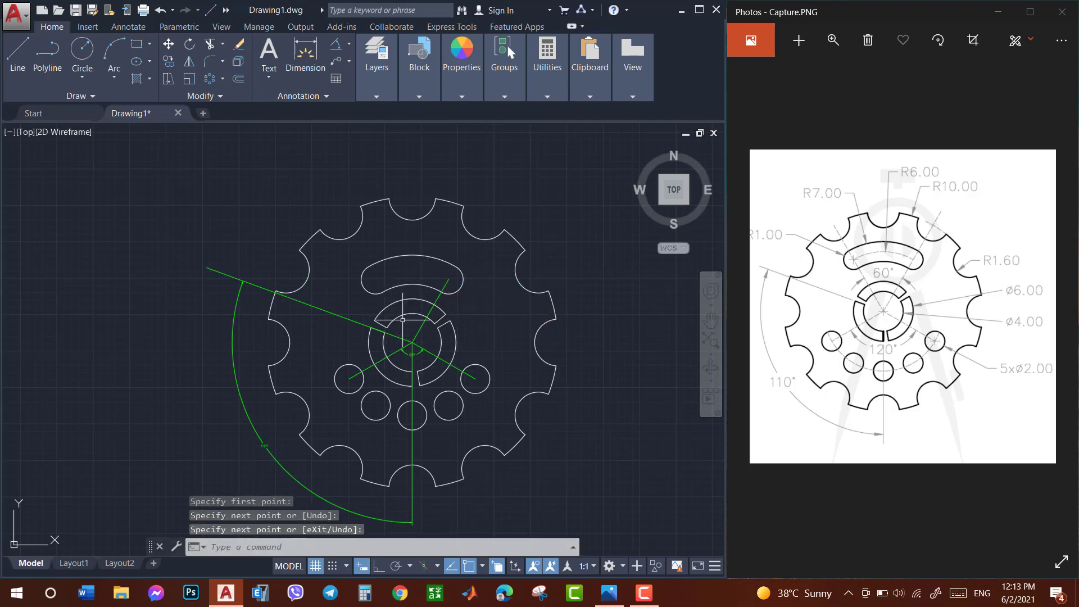
key(Return)
click(412, 341)
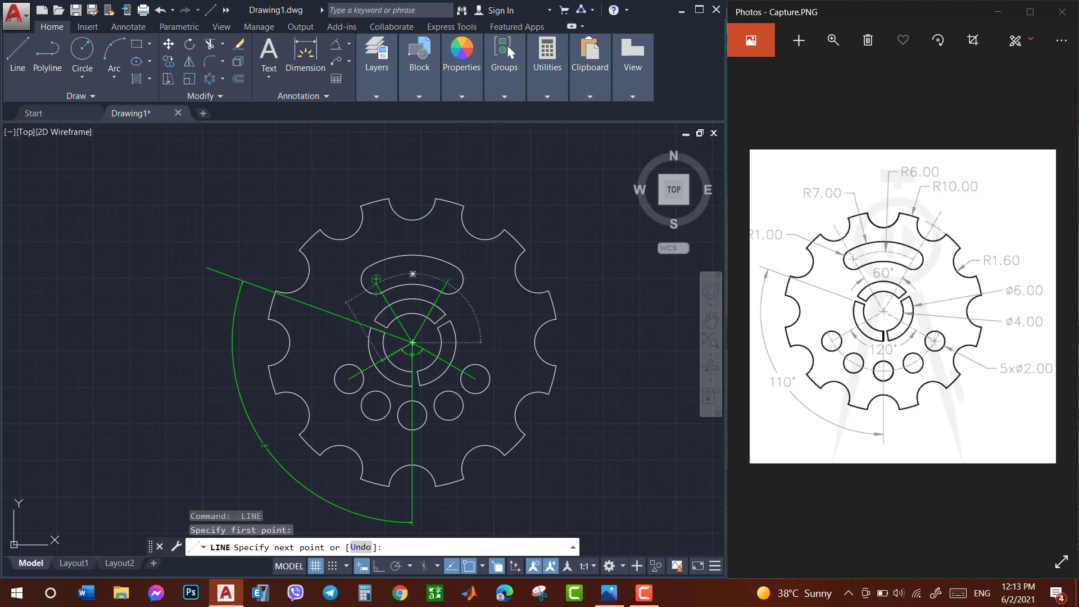
click(375, 280)
key(Escape)
Dimension the 60° angle between the two slot lines above the centre
click(335, 44)
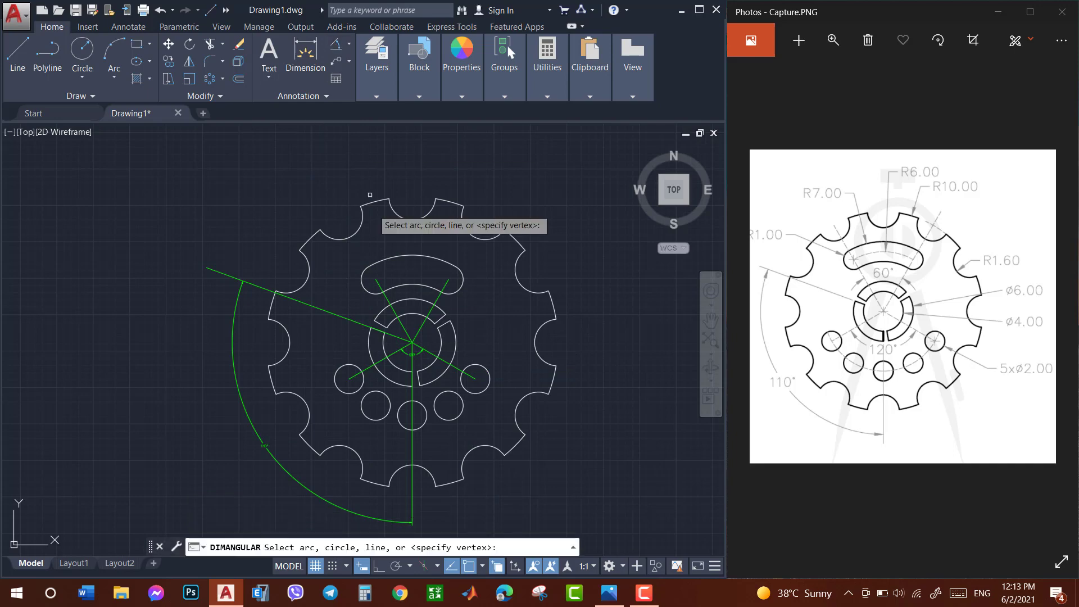
scroll(378, 250, up, 2)
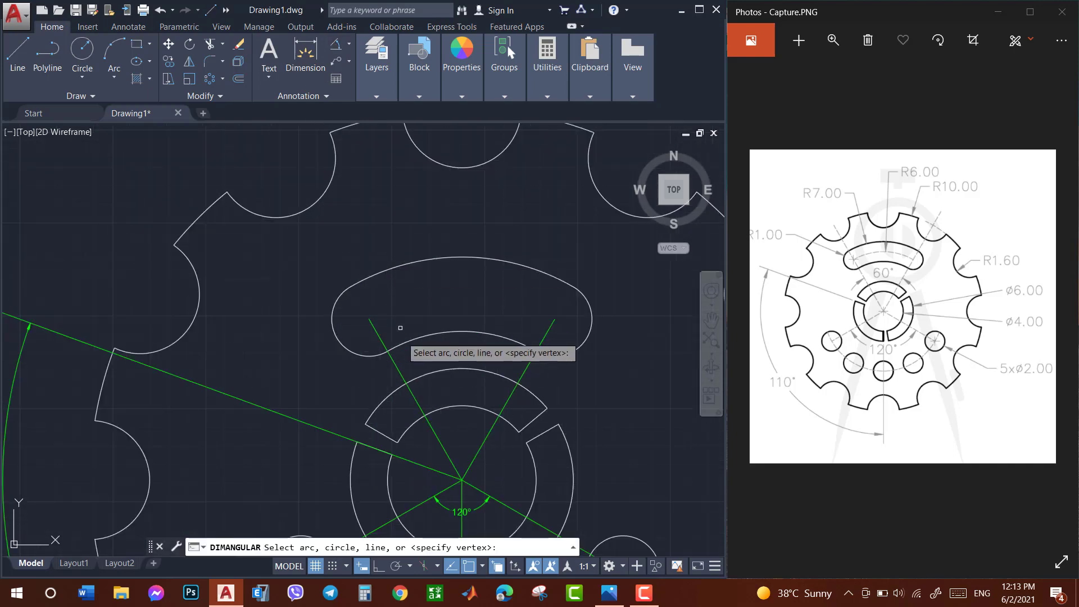
click(438, 438)
click(487, 437)
scroll(458, 436, up, 2)
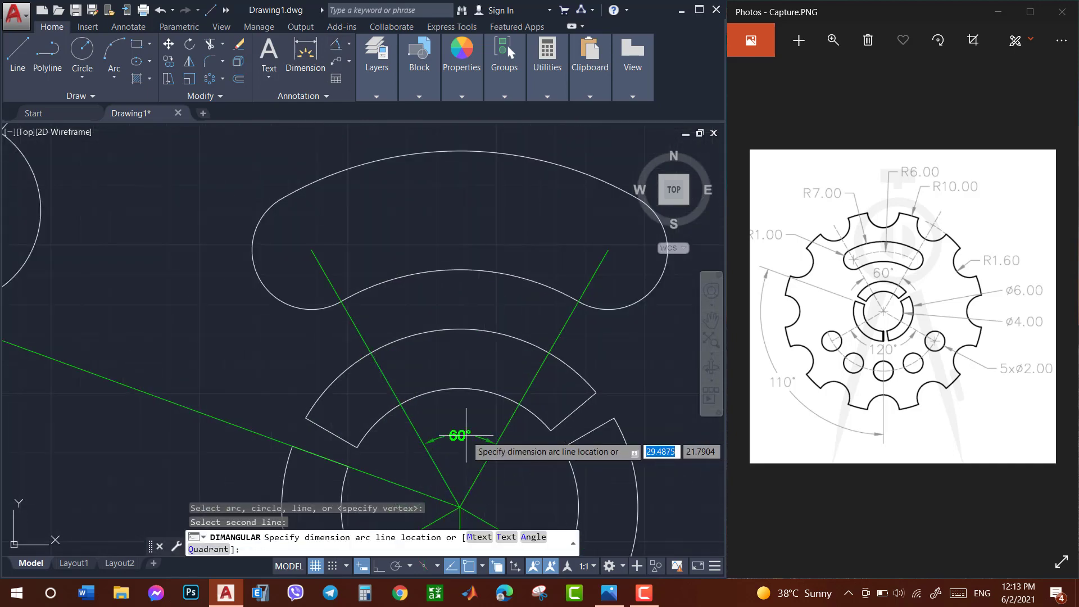
click(461, 434)
scroll(463, 433, down, 4)
scroll(464, 432, down, 3)
scroll(464, 432, down, 3)
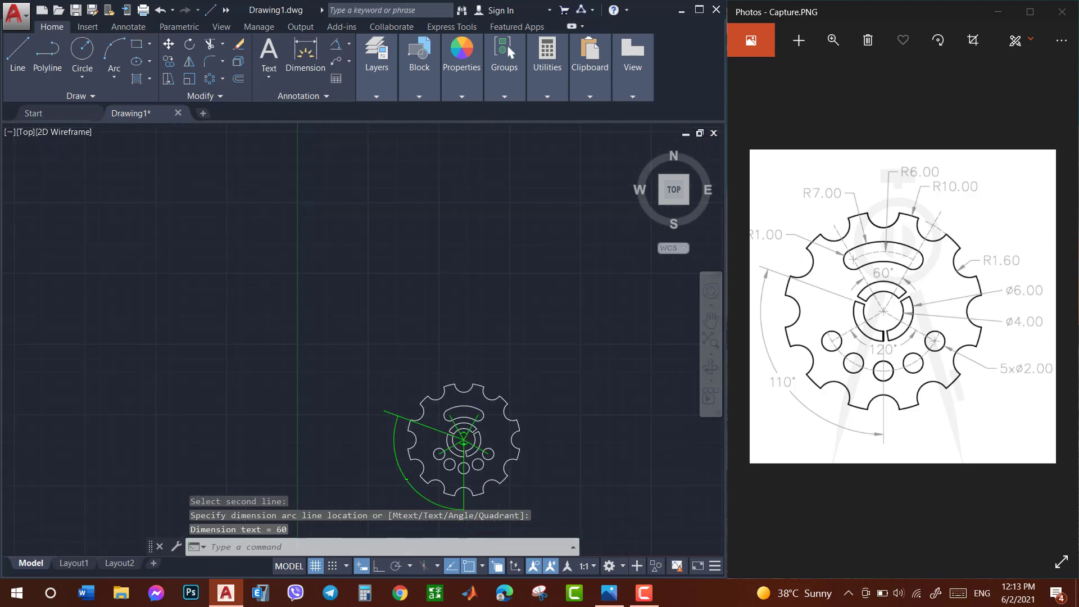
scroll(472, 450, up, 4)
Recentre the gear, try then cancel a radius dimension on an outer arc, and expand Annotation options
click(706, 326)
drag(579, 385, 445, 259)
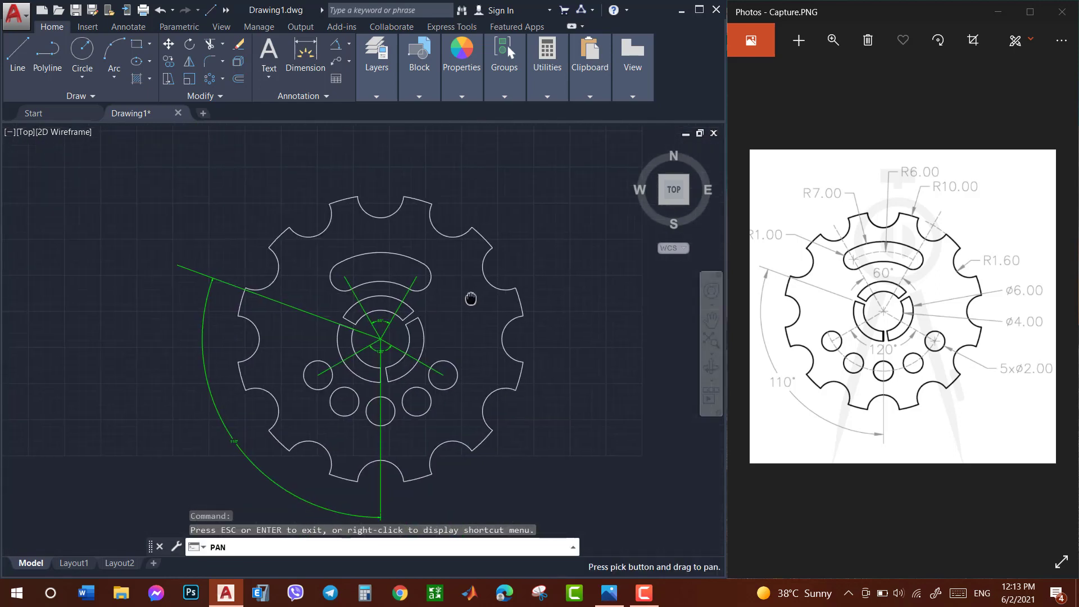
key(Escape)
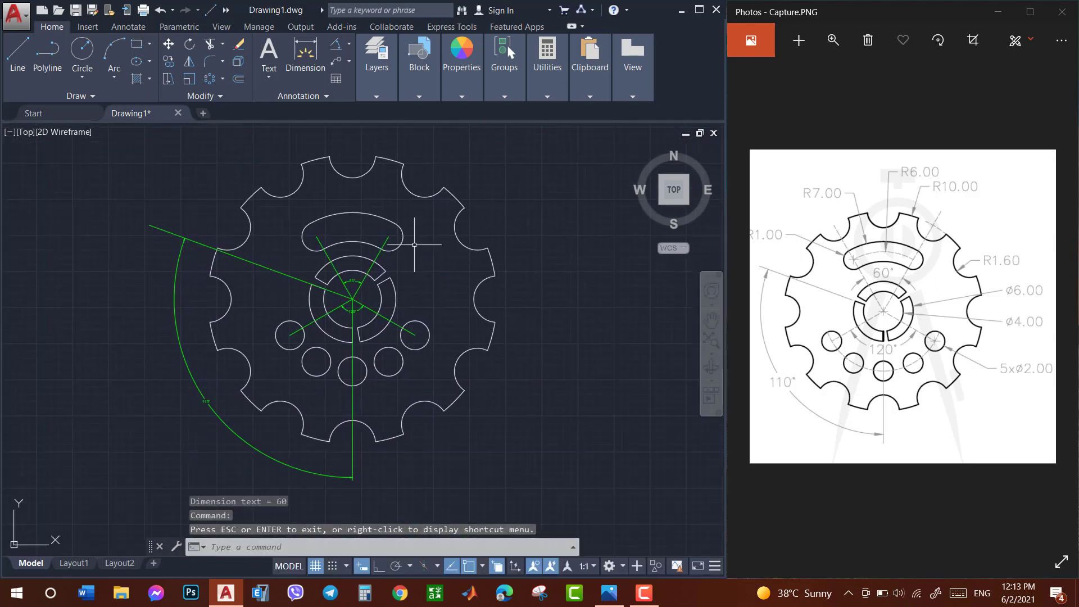
click(348, 44)
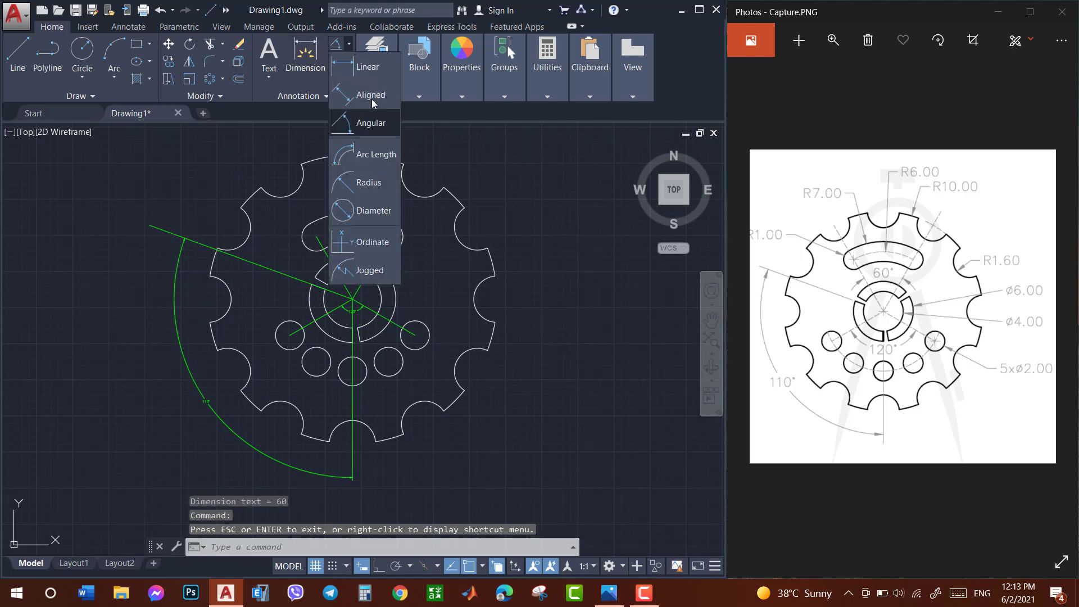
click(362, 181)
click(456, 198)
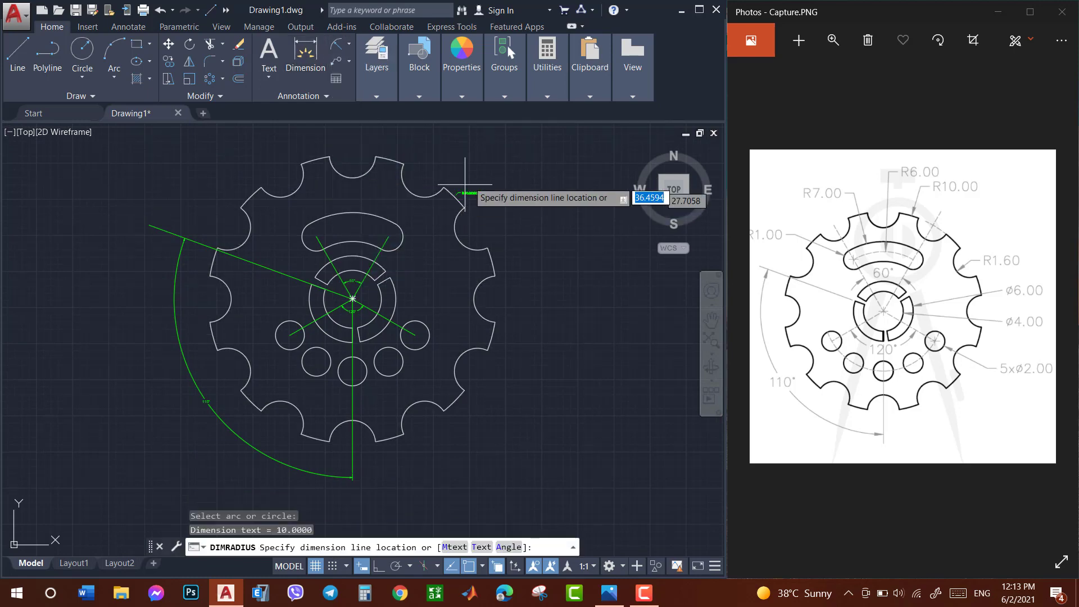
scroll(481, 170, up, 6)
scroll(481, 170, down, 5)
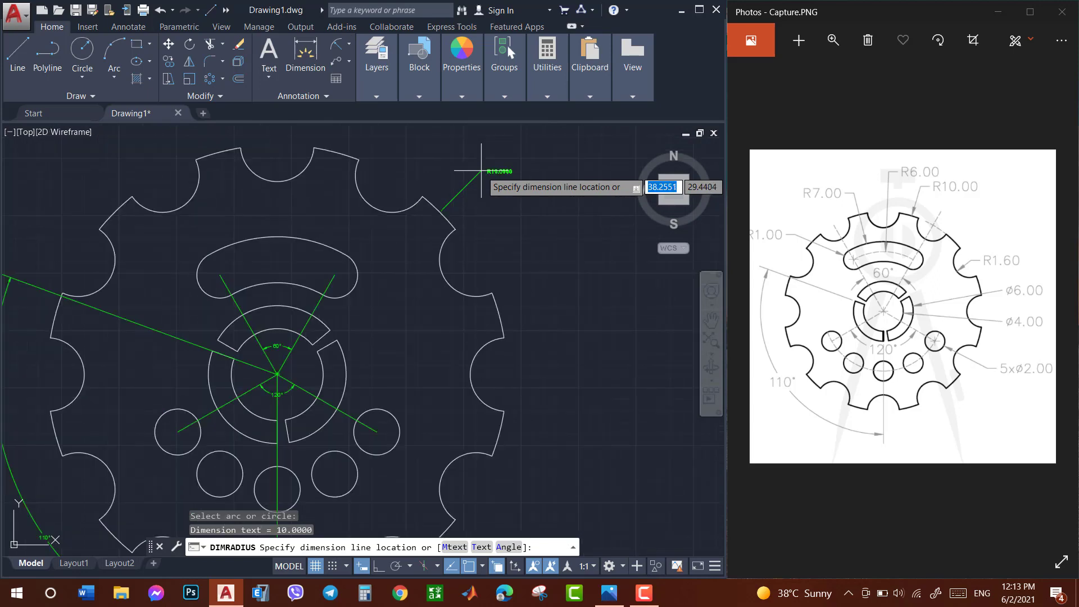
key(Escape)
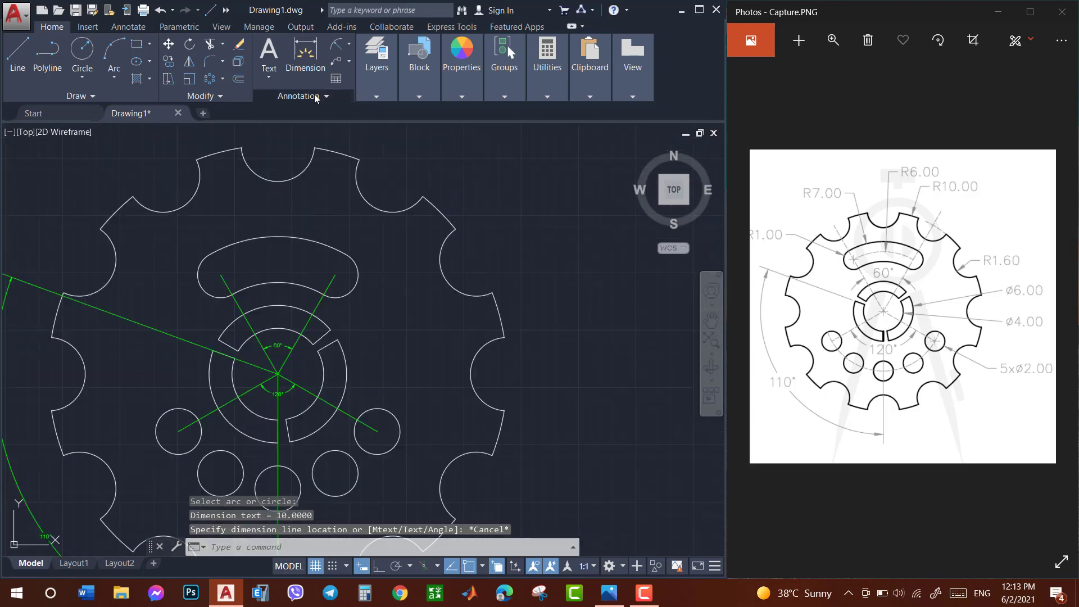
click(315, 97)
Modify the Standard dimension style: Fit overall scale 2, Primary Units precision 0.0, then close
click(265, 132)
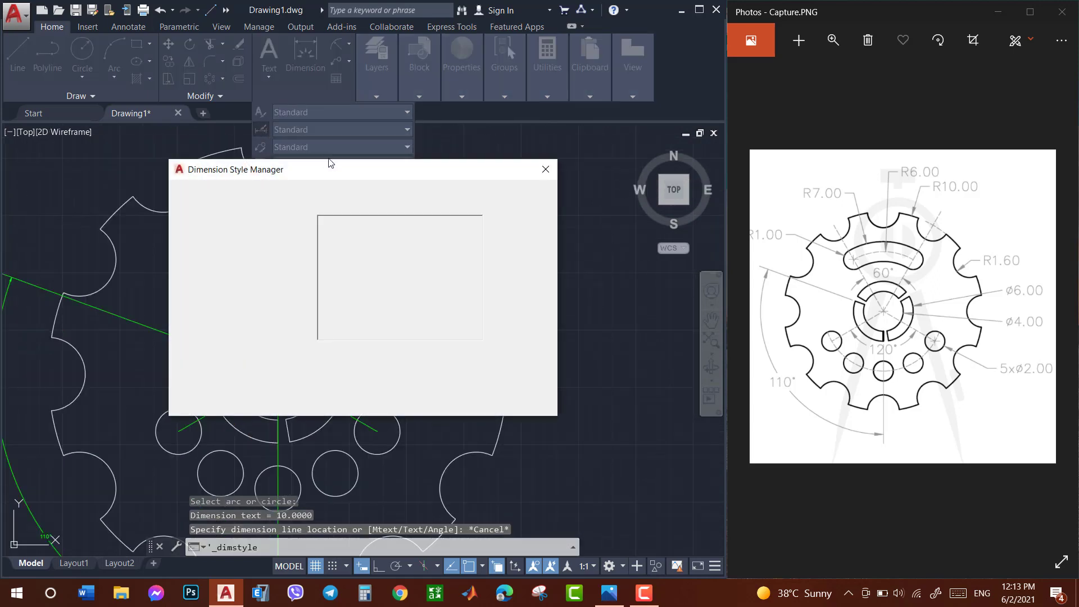
click(519, 264)
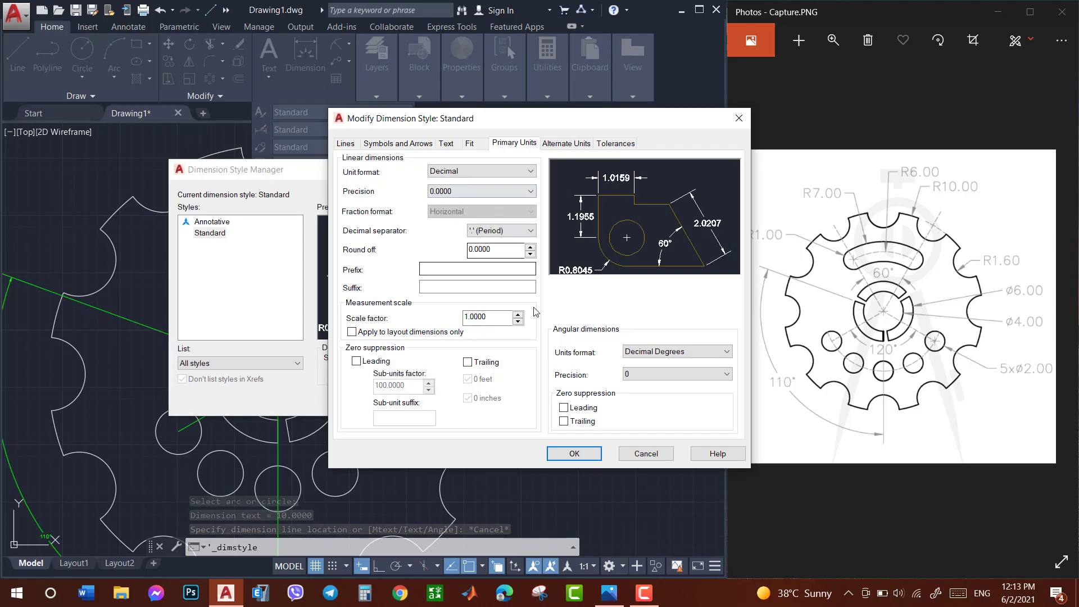
click(467, 143)
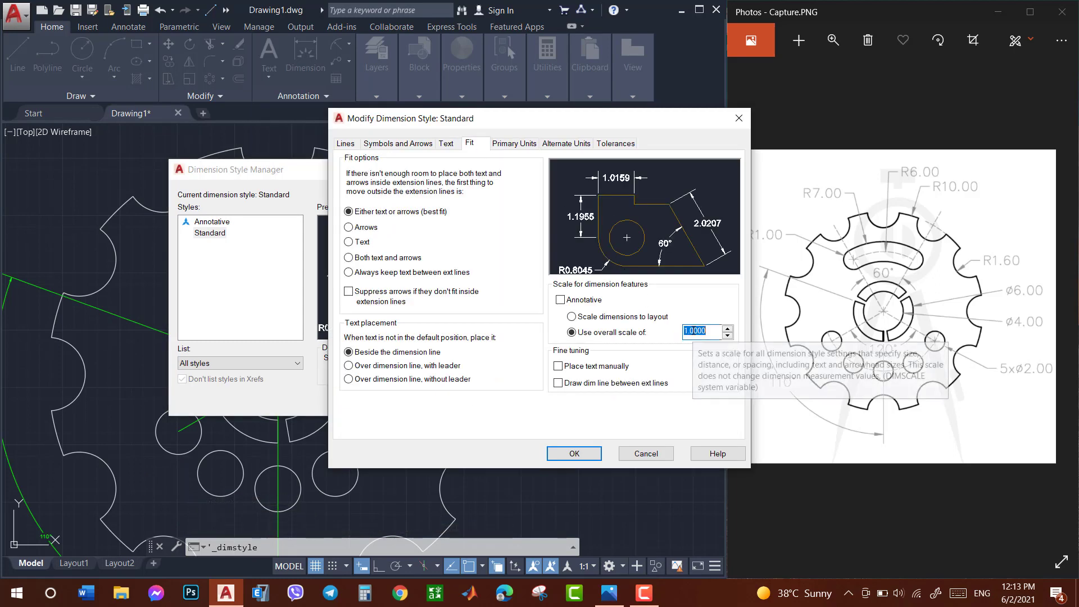
text(2)
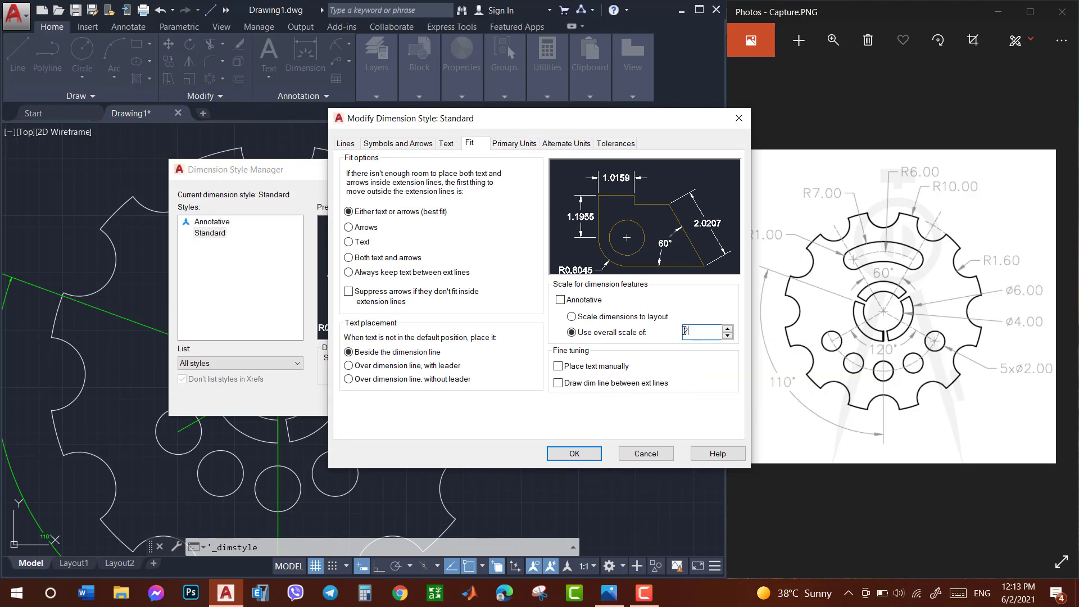
click(494, 144)
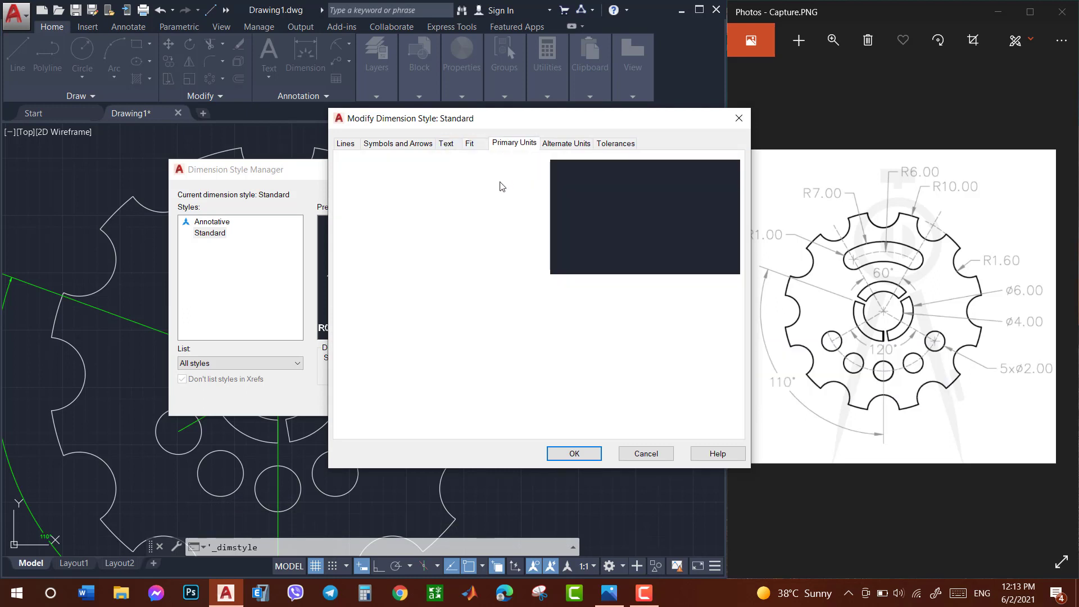
click(450, 191)
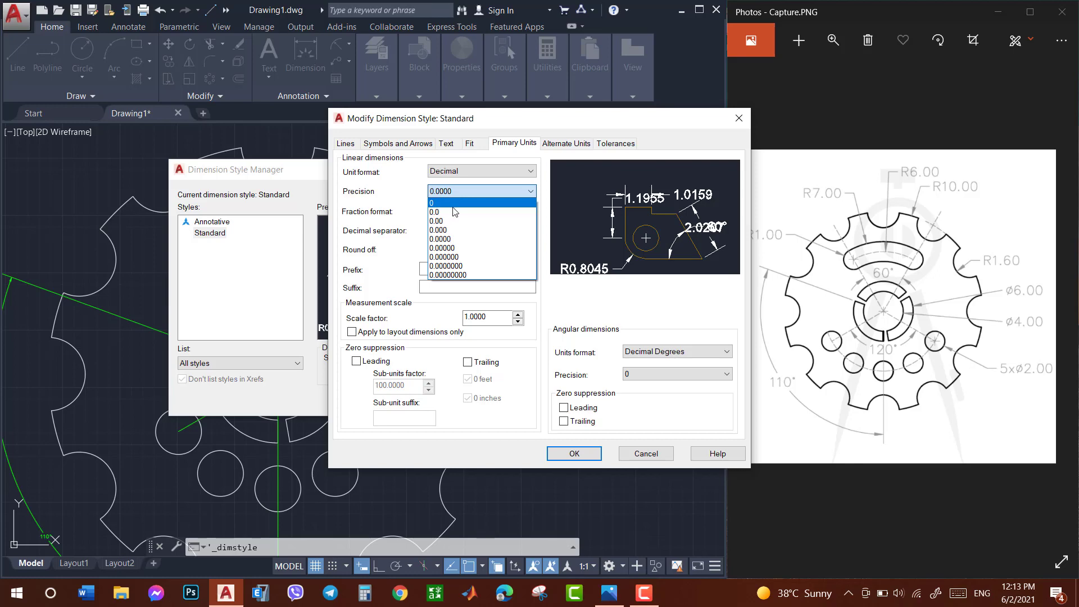
click(444, 212)
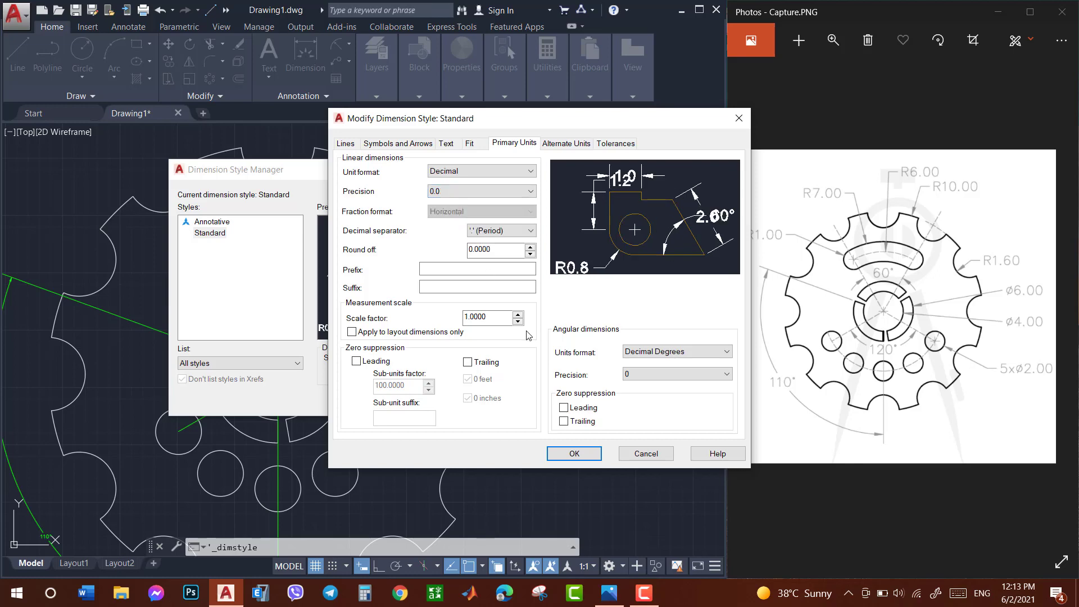
click(574, 448)
click(480, 400)
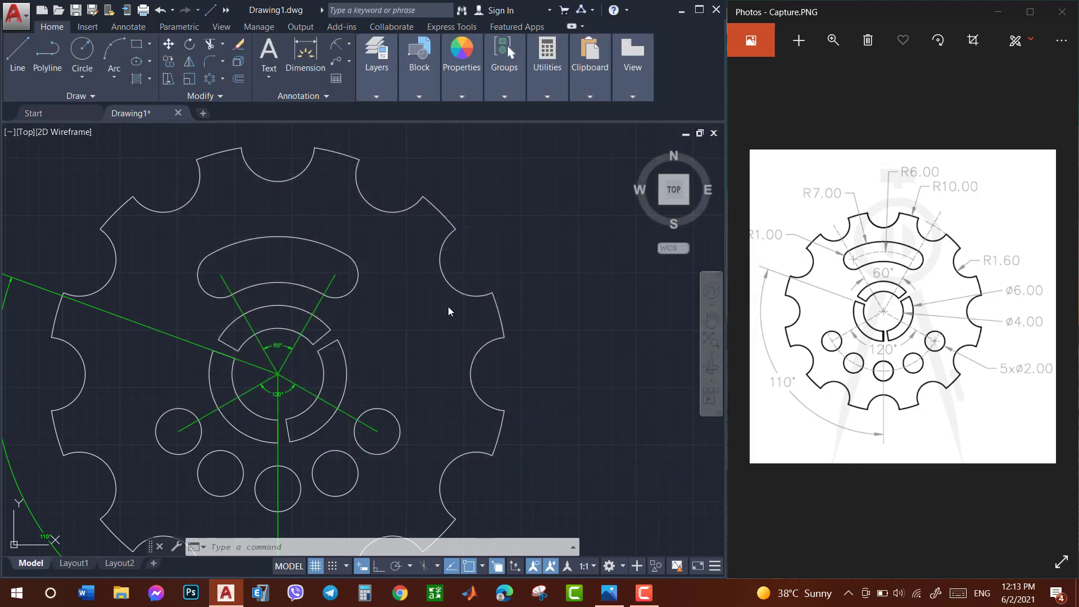
Move the 120° dimension text to the left of the gear centre
scroll(447, 305, down, 2)
scroll(447, 306, up, 2)
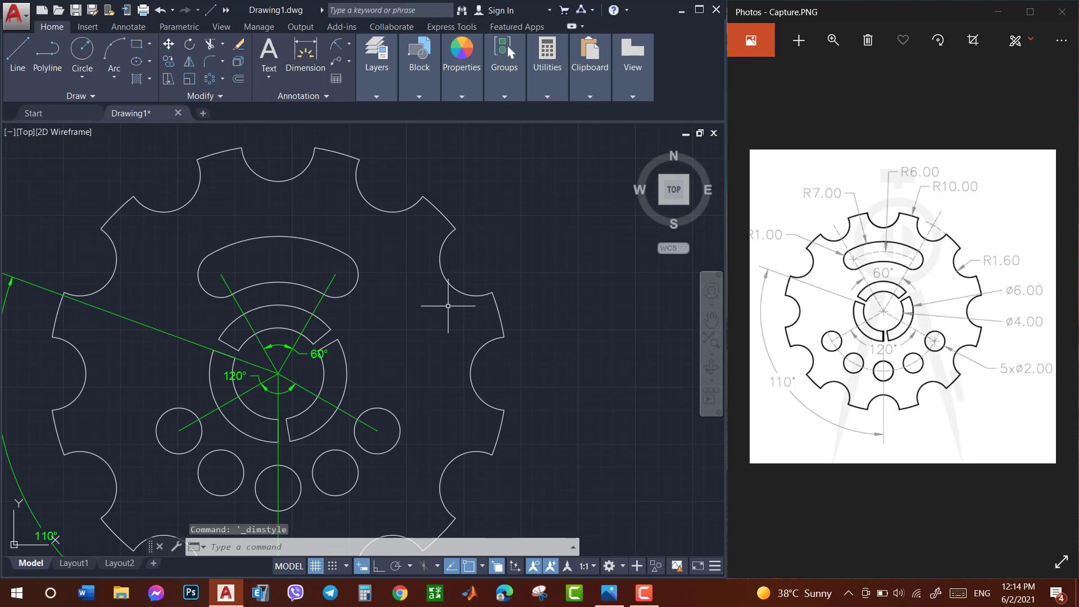
scroll(232, 380, up, 4)
click(235, 360)
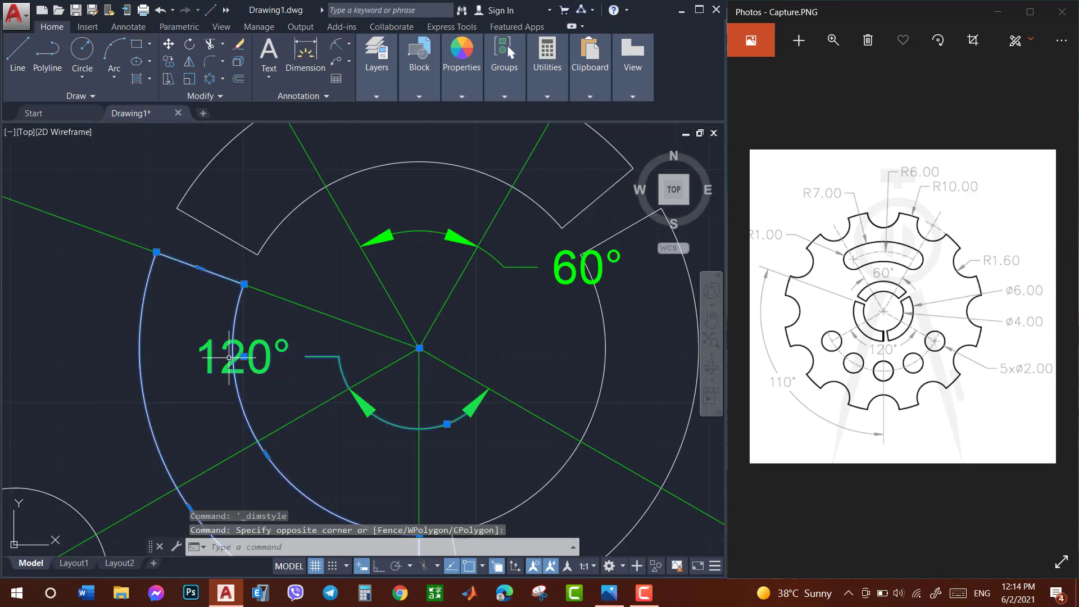
key(Escape)
click(237, 354)
click(246, 355)
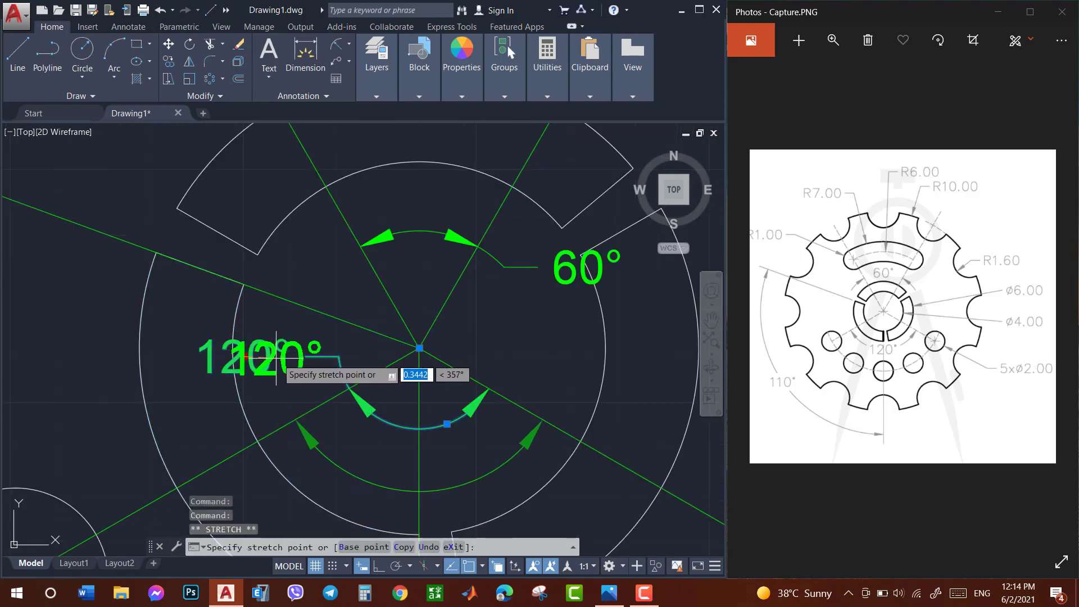
click(292, 355)
key(Escape)
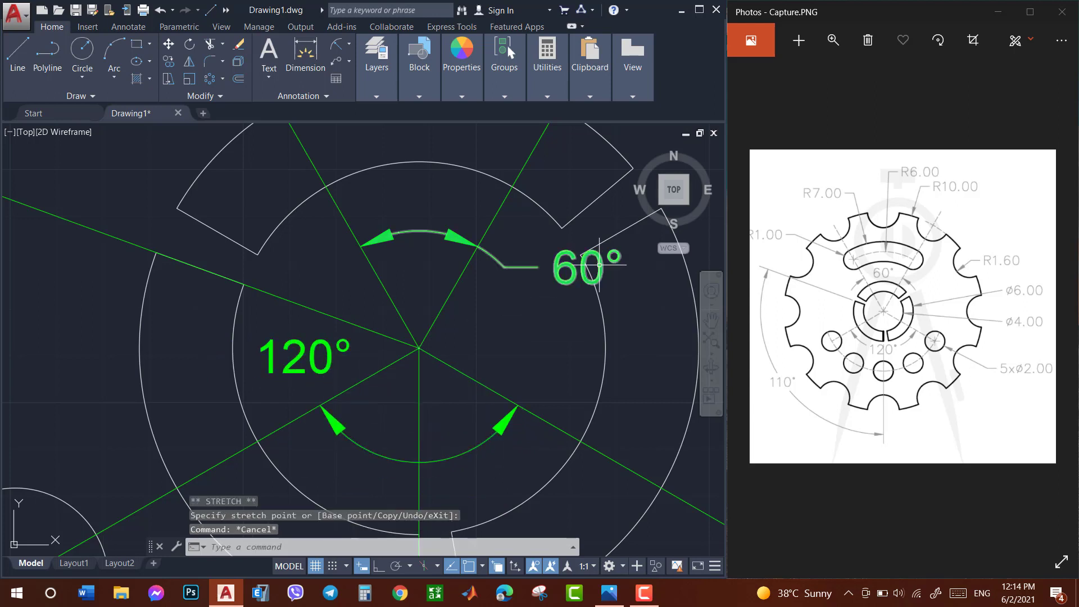
Try repositioning the 60° dimension text, cancel, and pan the gear view left
click(606, 260)
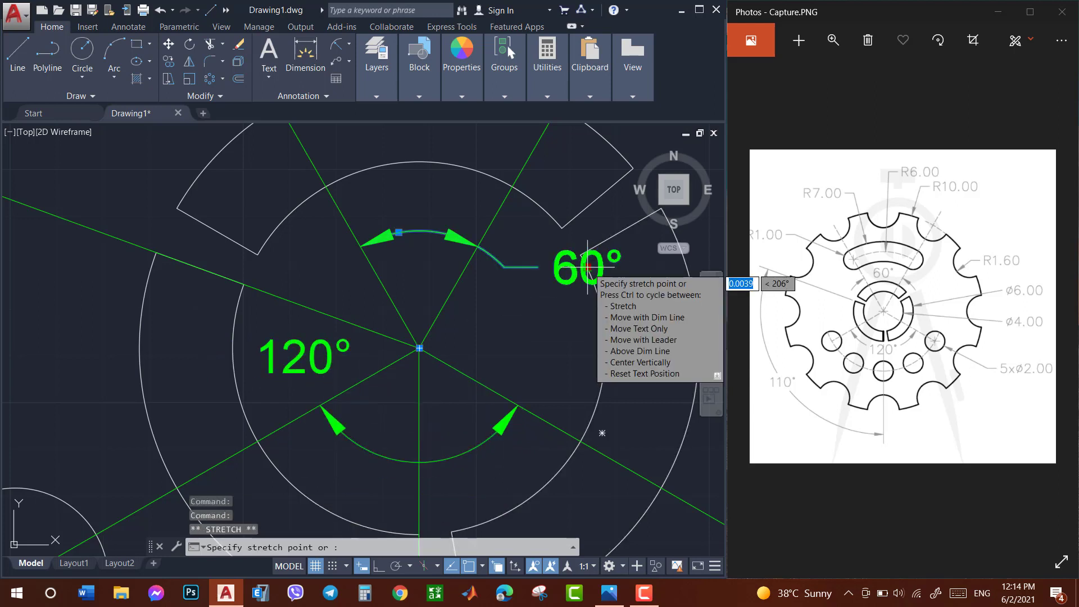
click(588, 267)
scroll(511, 302, down, 3)
scroll(494, 303, down, 2)
right_click(489, 302)
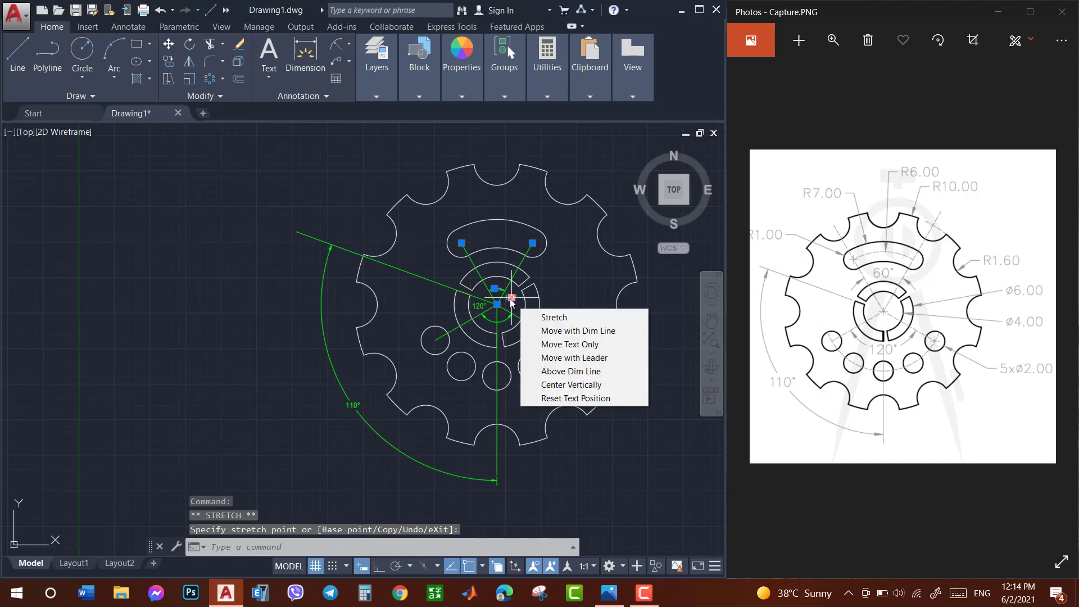
key(Escape)
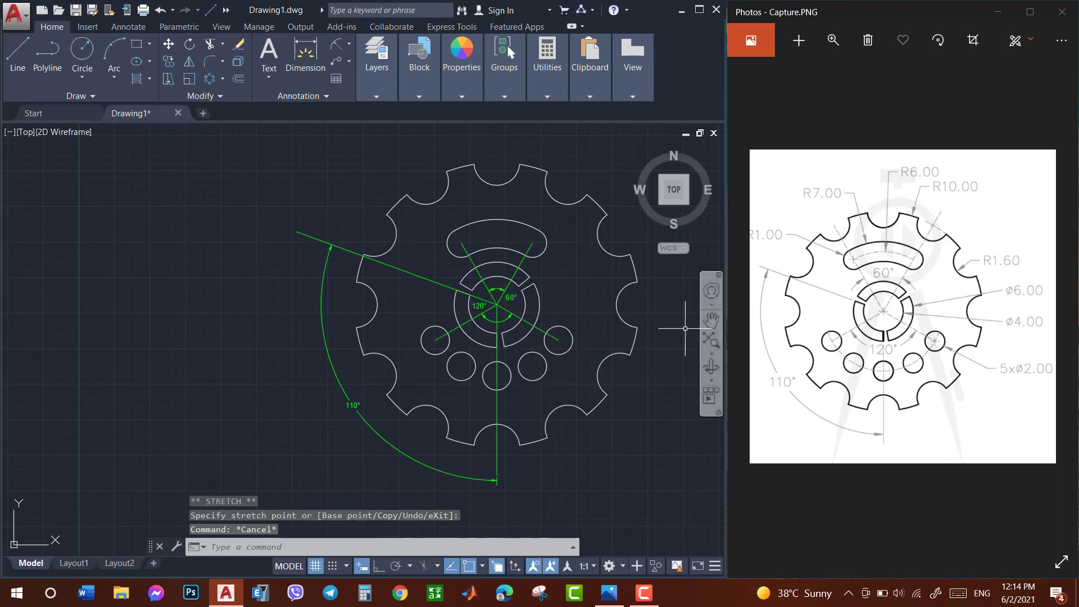
click(711, 321)
drag(562, 298, 463, 302)
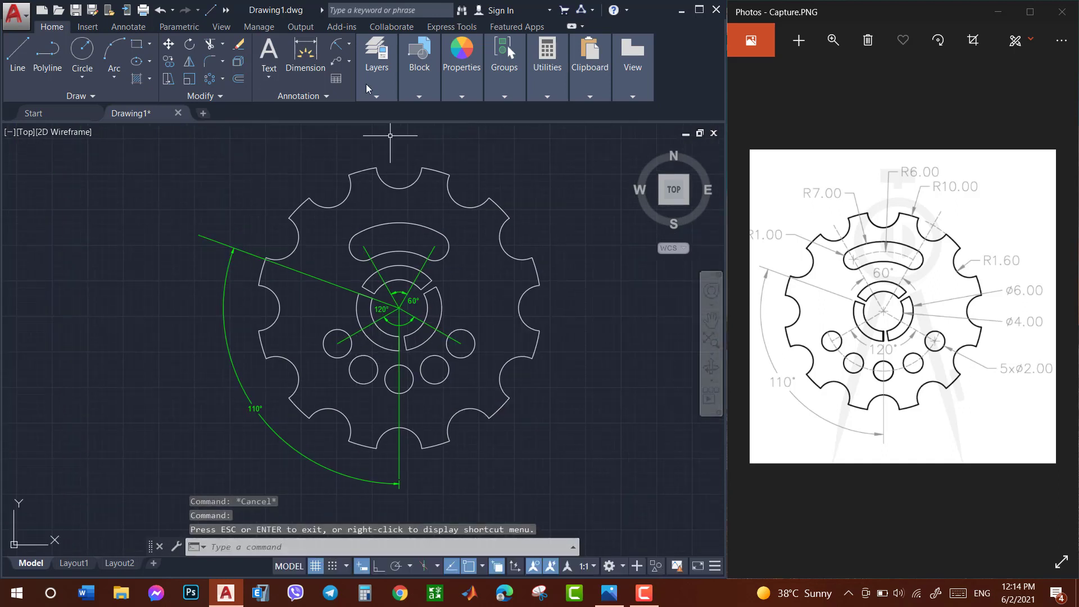
click(336, 45)
Dimension the gear rim arc as R10.0 and the top-right notch as R1.6
click(507, 216)
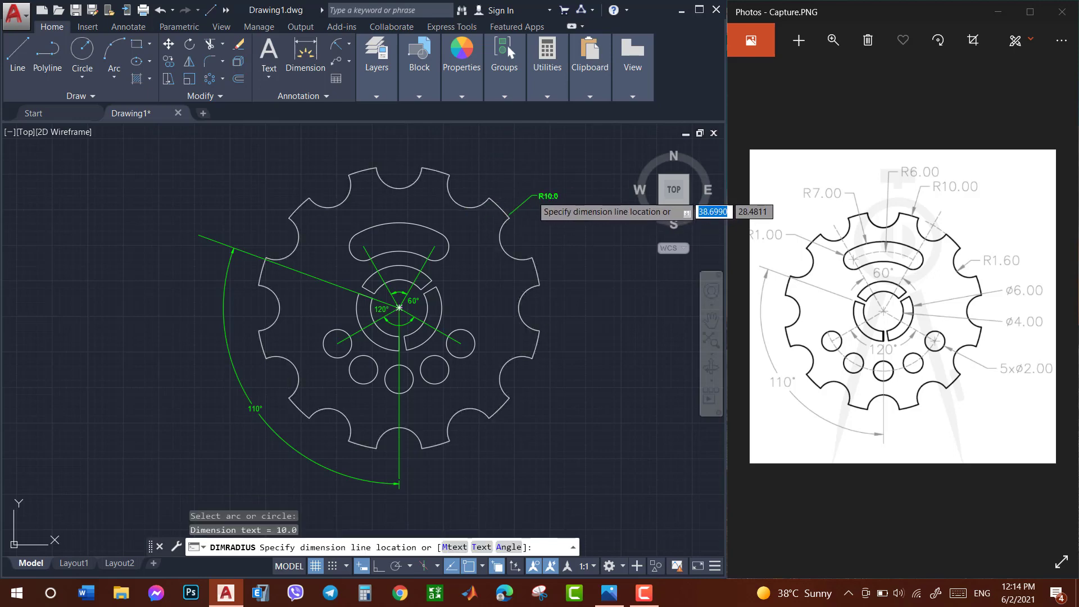
click(533, 198)
key(Return)
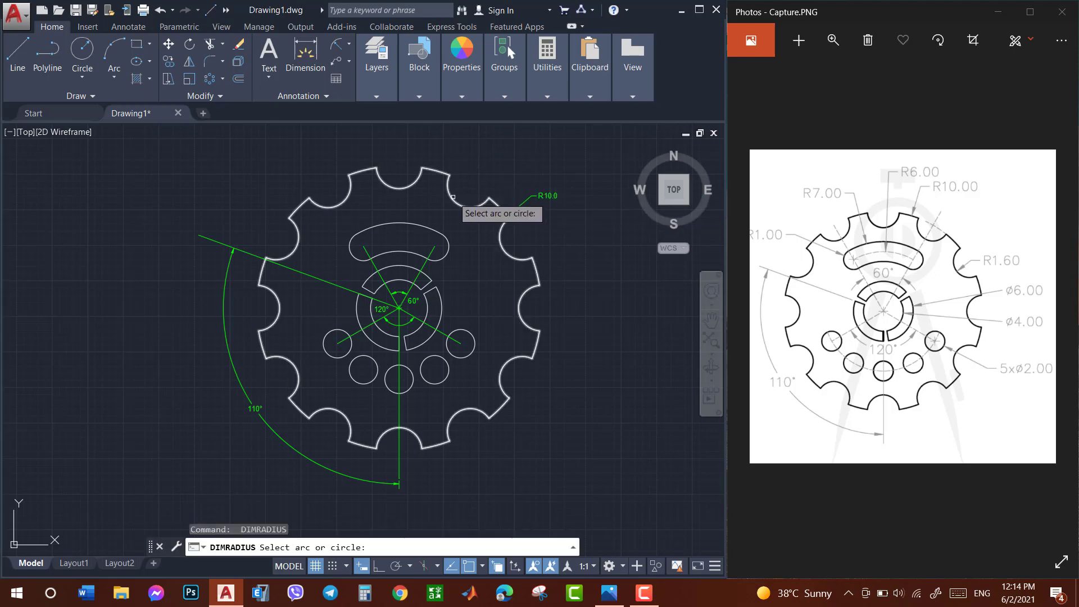
click(456, 193)
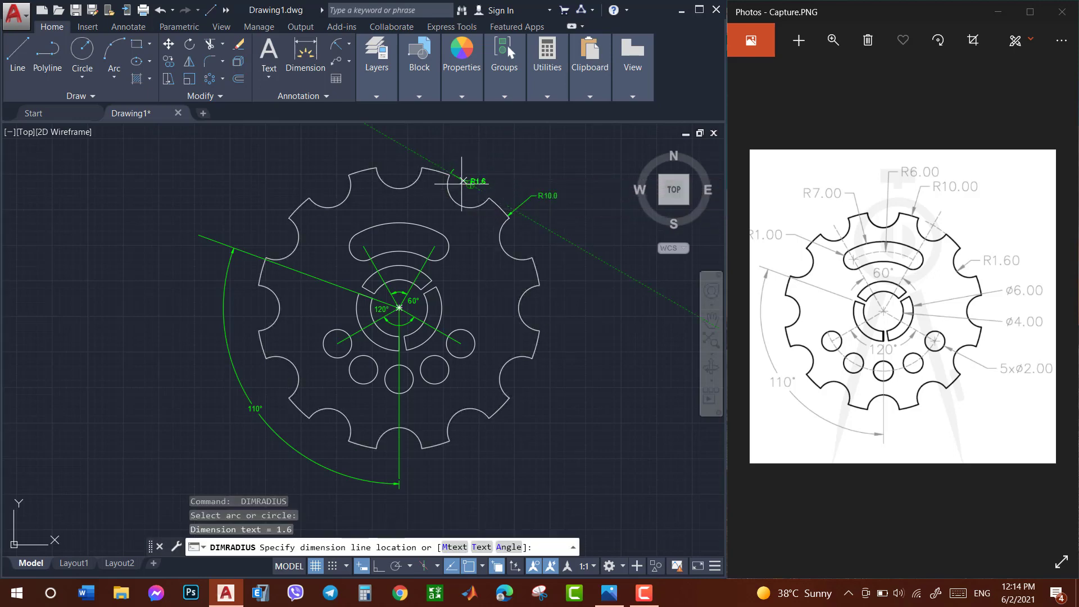
scroll(470, 188, up, 5)
click(471, 188)
scroll(470, 188, down, 5)
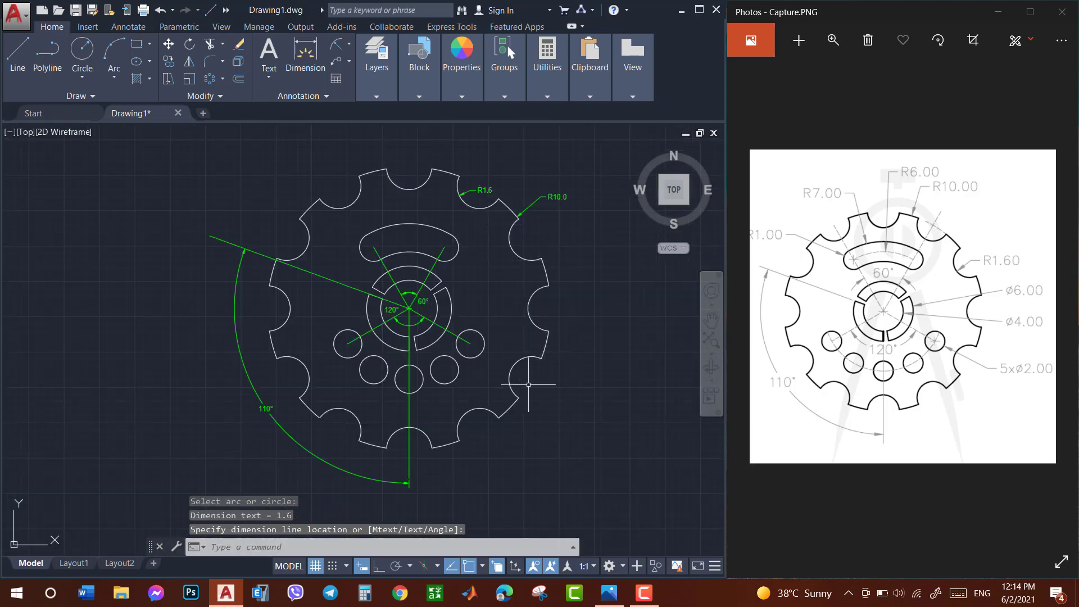
Add R1.0 radius dimensions to the small hole and the slot's end arc
key(Return)
click(480, 343)
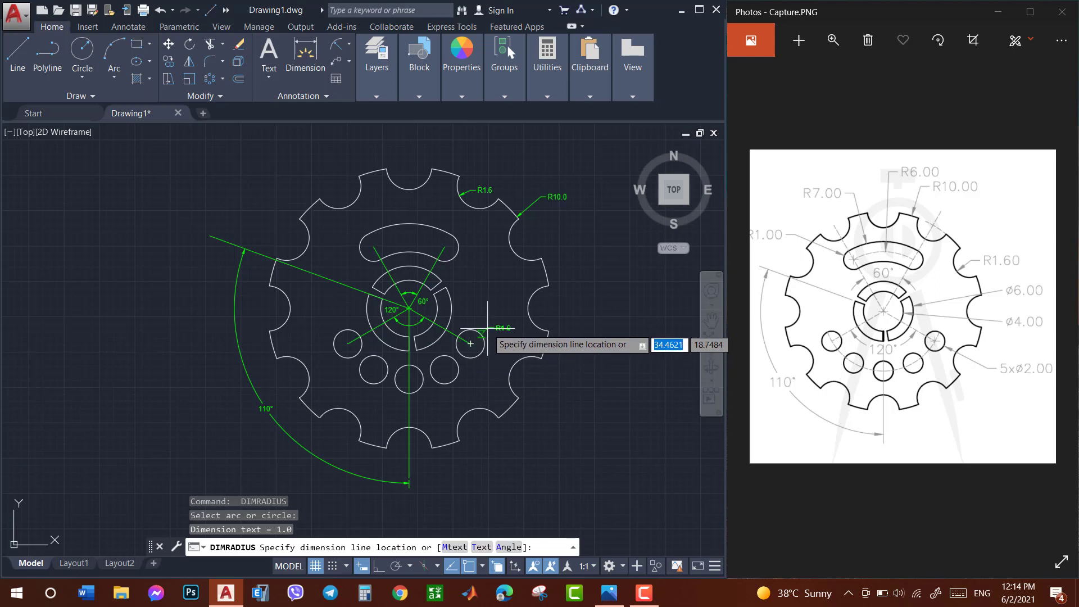
scroll(468, 345, up, 5)
click(458, 343)
click(458, 344)
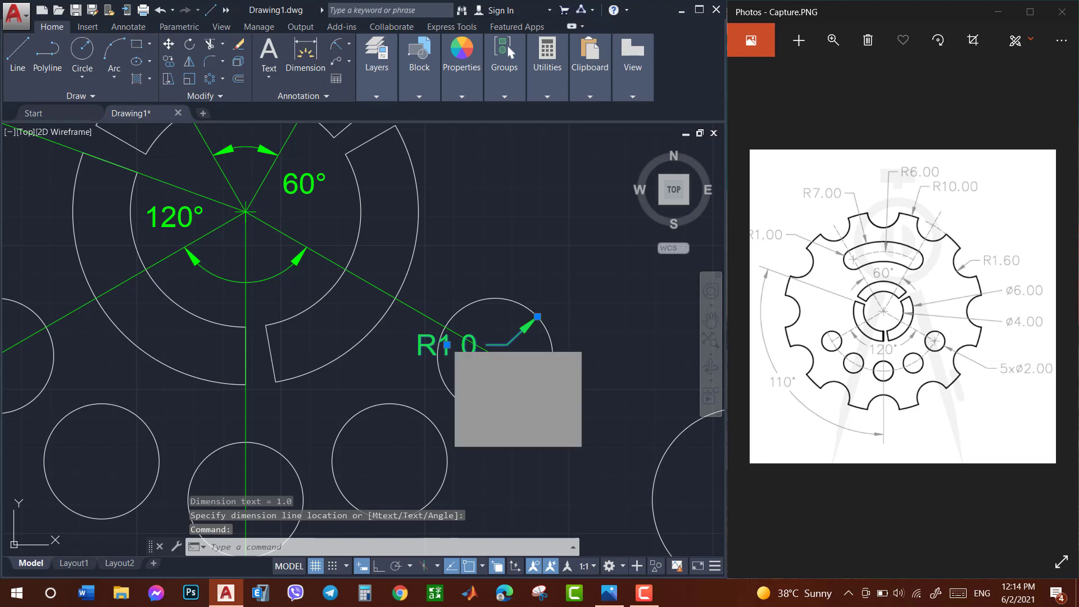
click(447, 345)
scroll(589, 283, down, 3)
scroll(545, 292, down, 3)
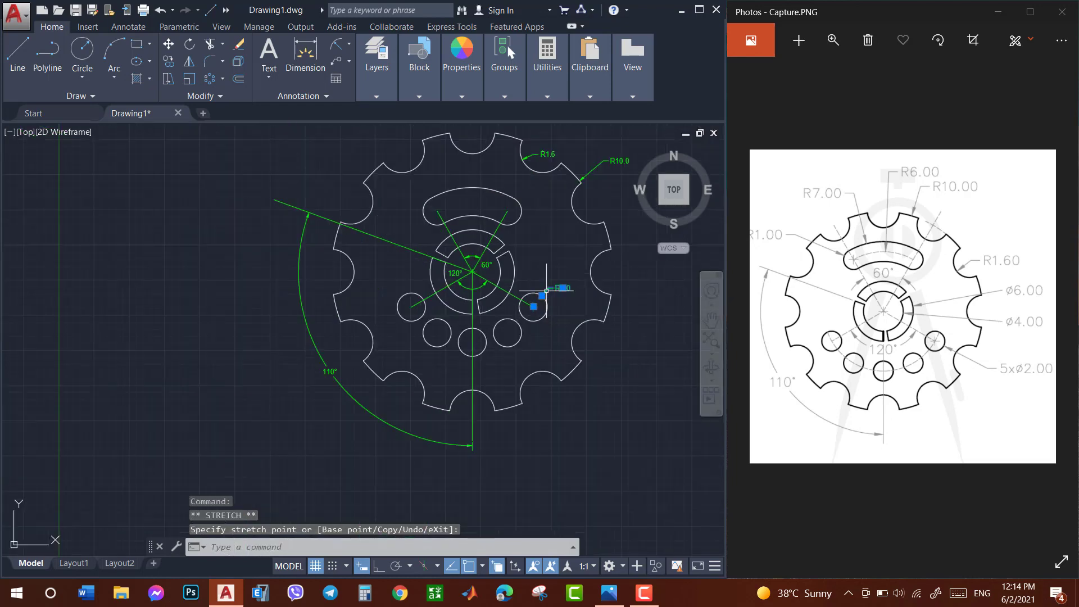
key(Escape)
click(337, 47)
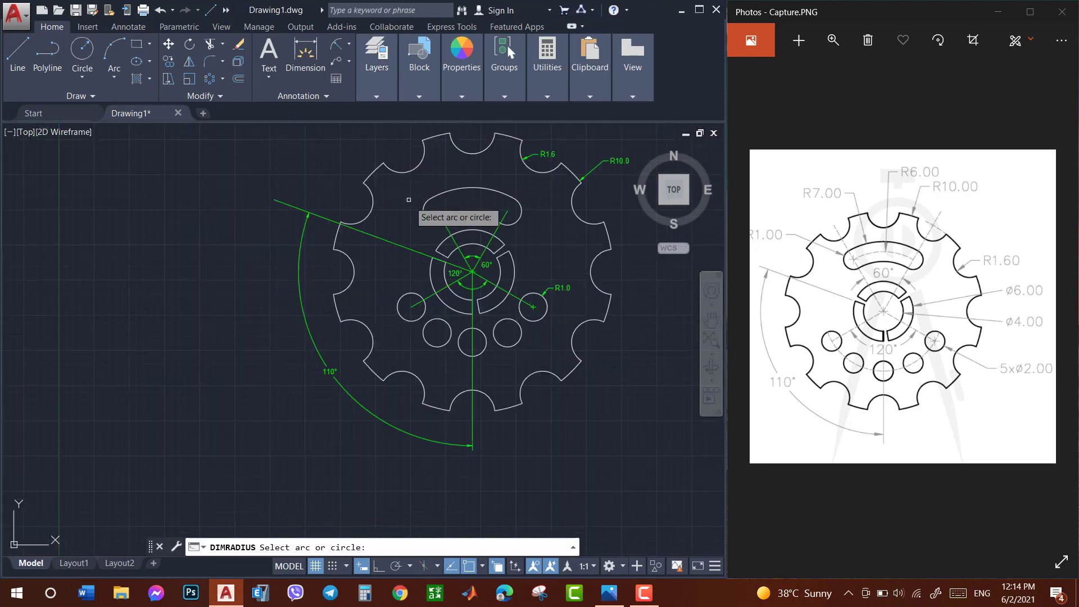
click(421, 213)
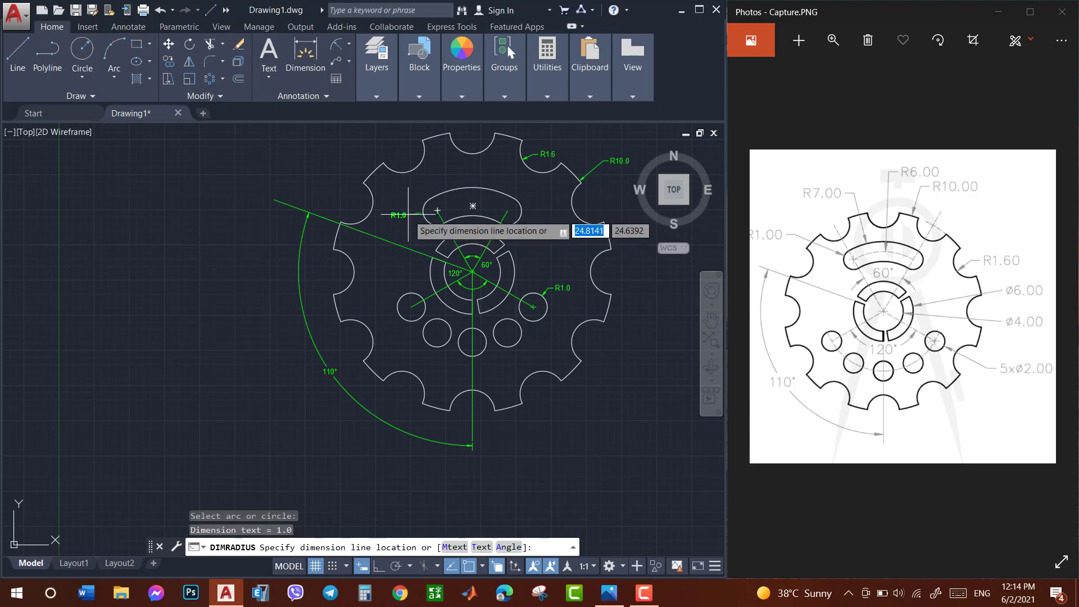
key(Return)
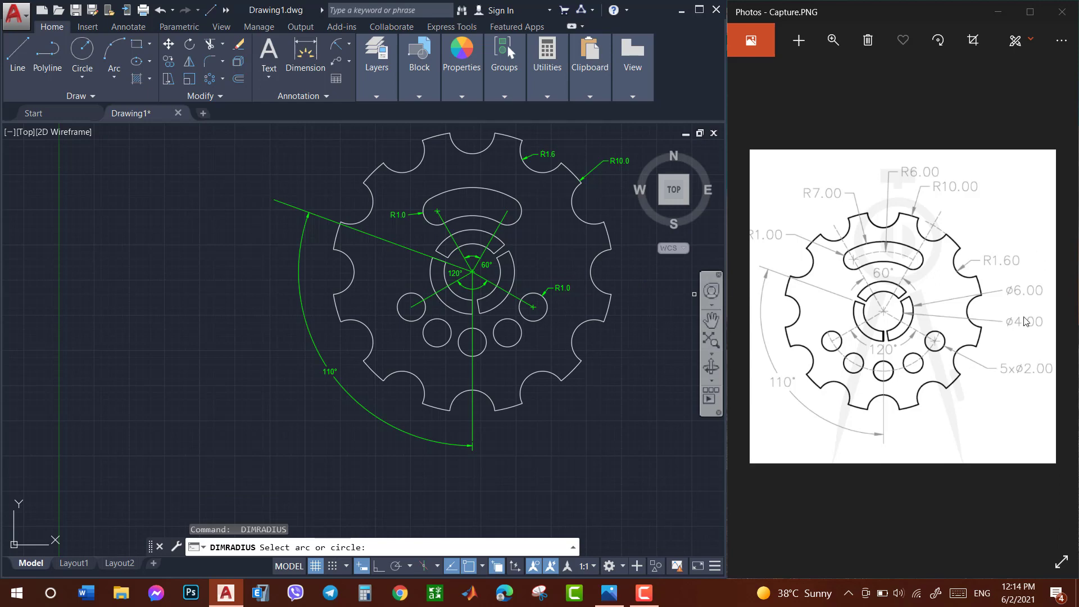
Dimension the hub's inner ring arc as R3.0 and inner circle as R2.0
click(513, 264)
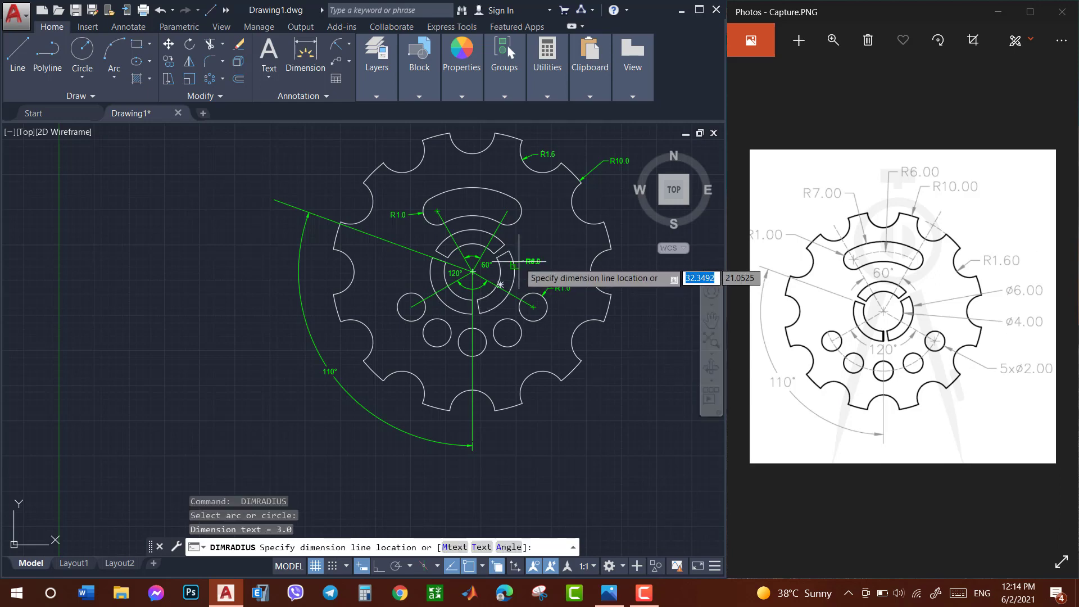
scroll(520, 260, up, 4)
click(520, 260)
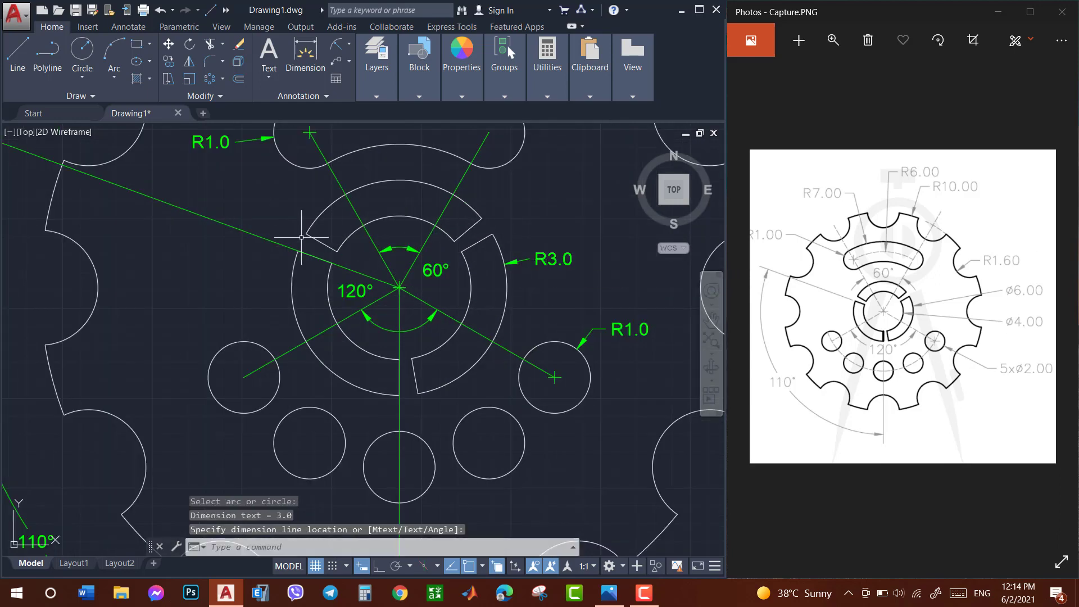
key(Return)
click(326, 300)
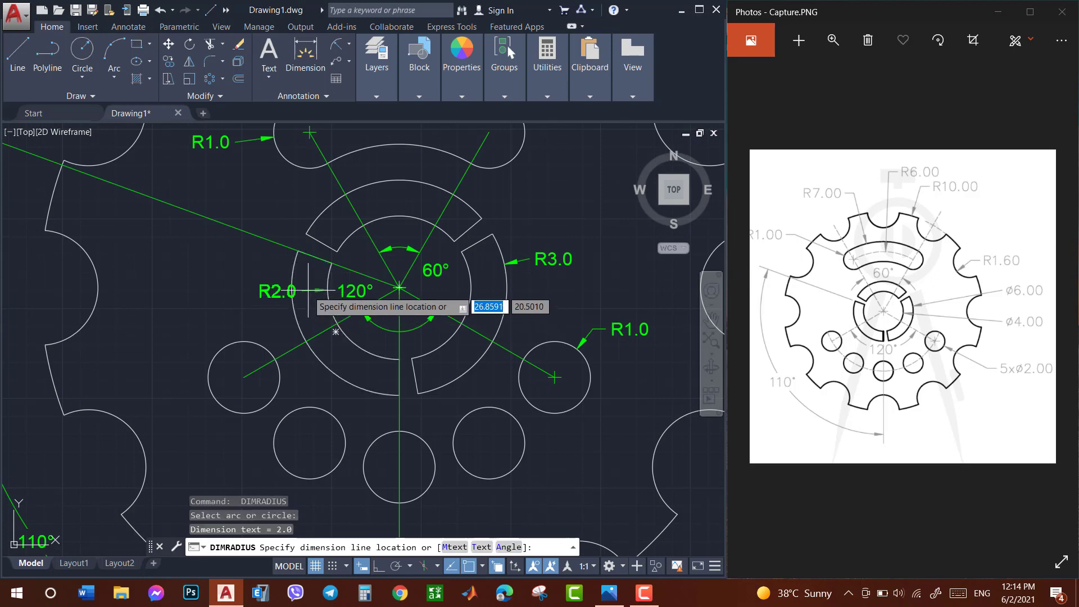
scroll(302, 246, up, 5)
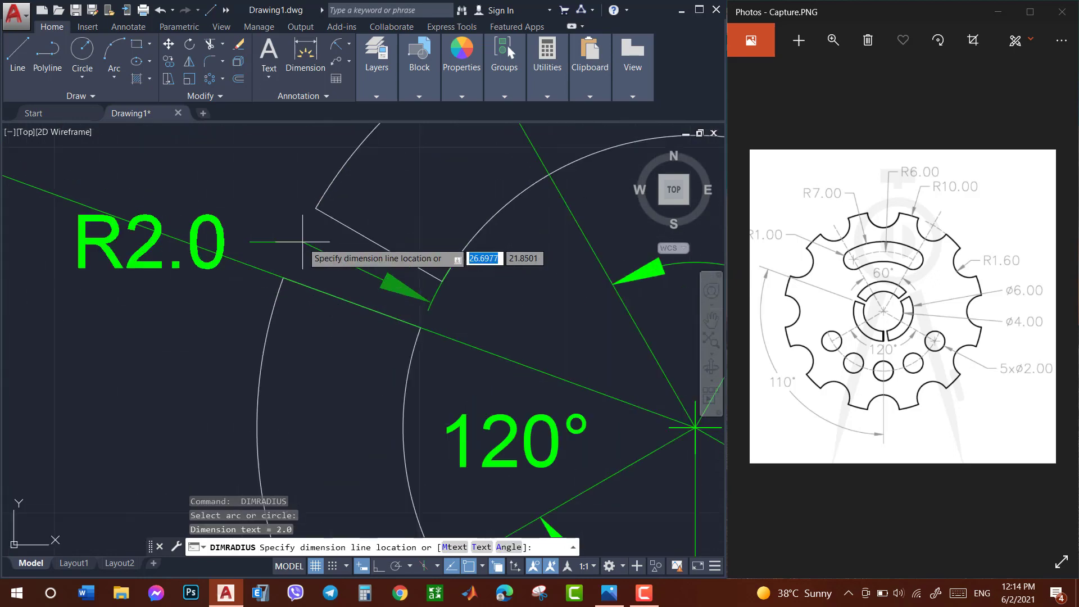
click(302, 242)
scroll(303, 242, down, 3)
scroll(302, 242, down, 3)
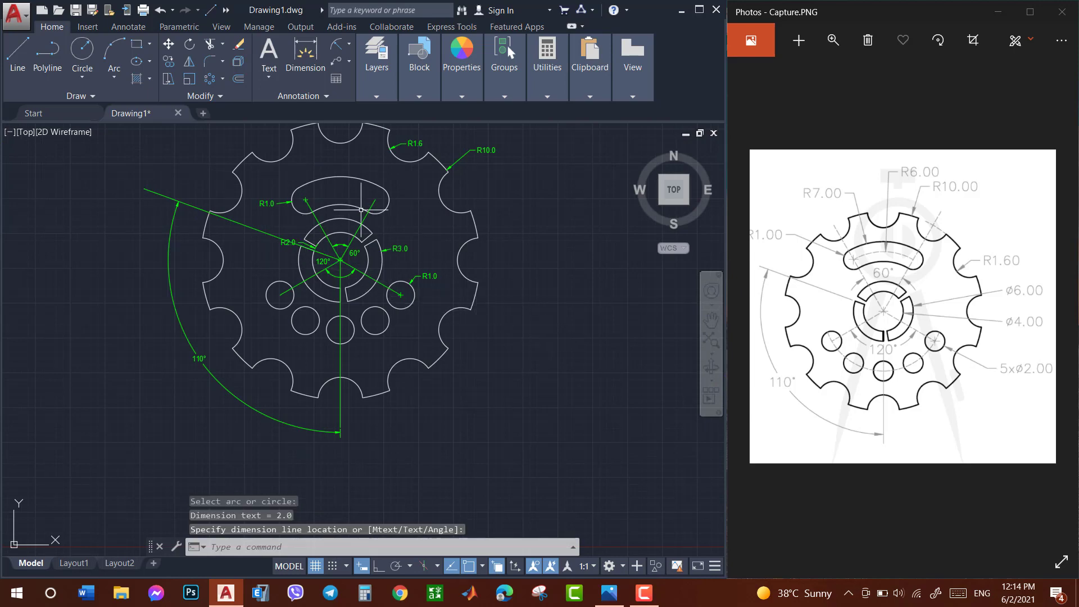
Dimension the upper slot's outer arc R6.0 and inner arc R4.0
key(Return)
click(337, 178)
scroll(319, 164, up, 6)
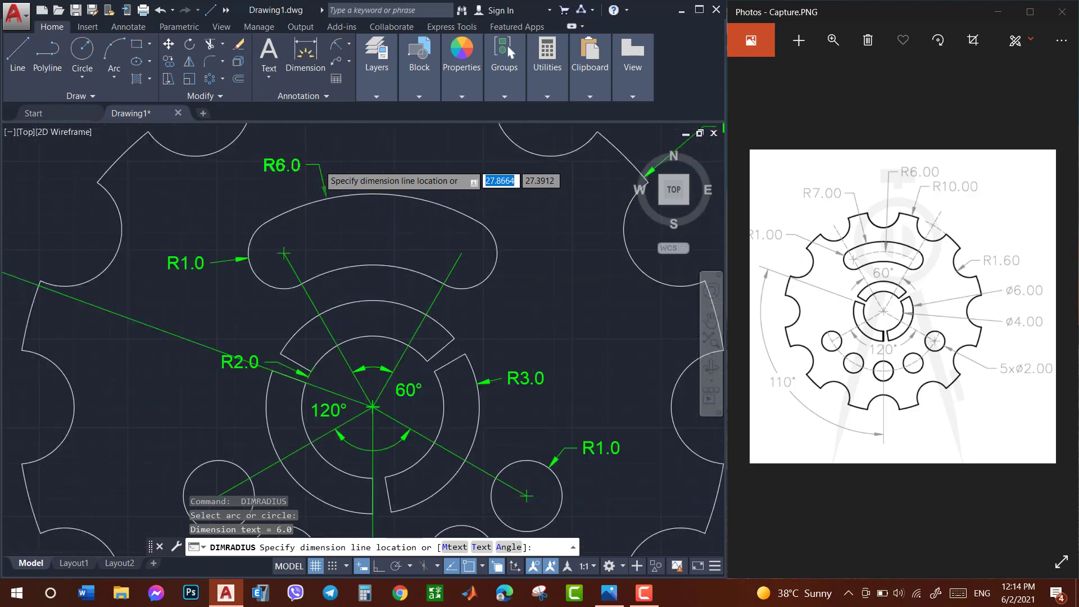
click(319, 165)
key(Return)
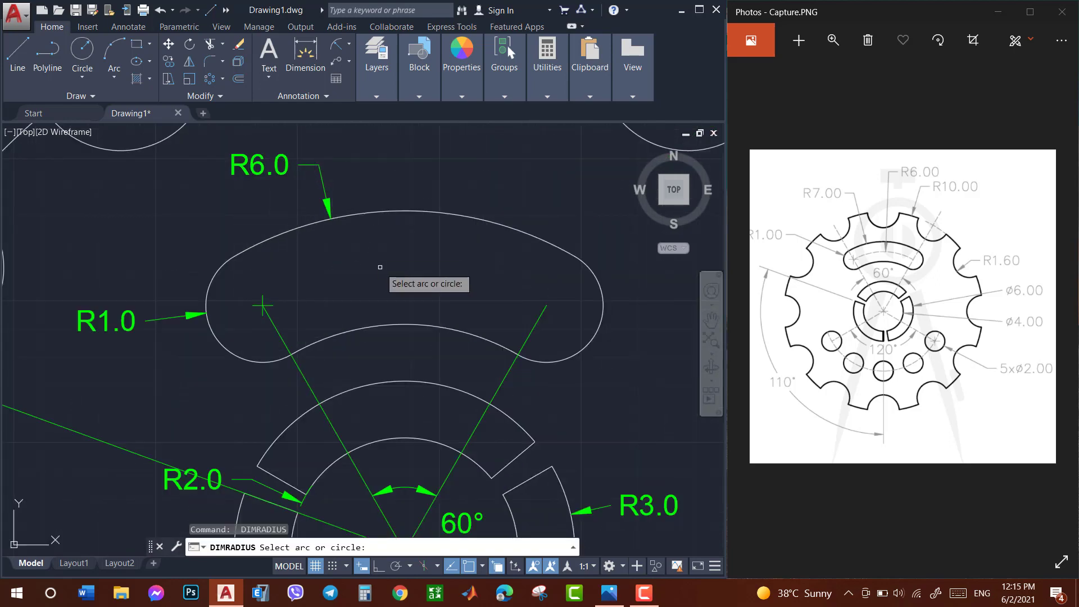
click(394, 324)
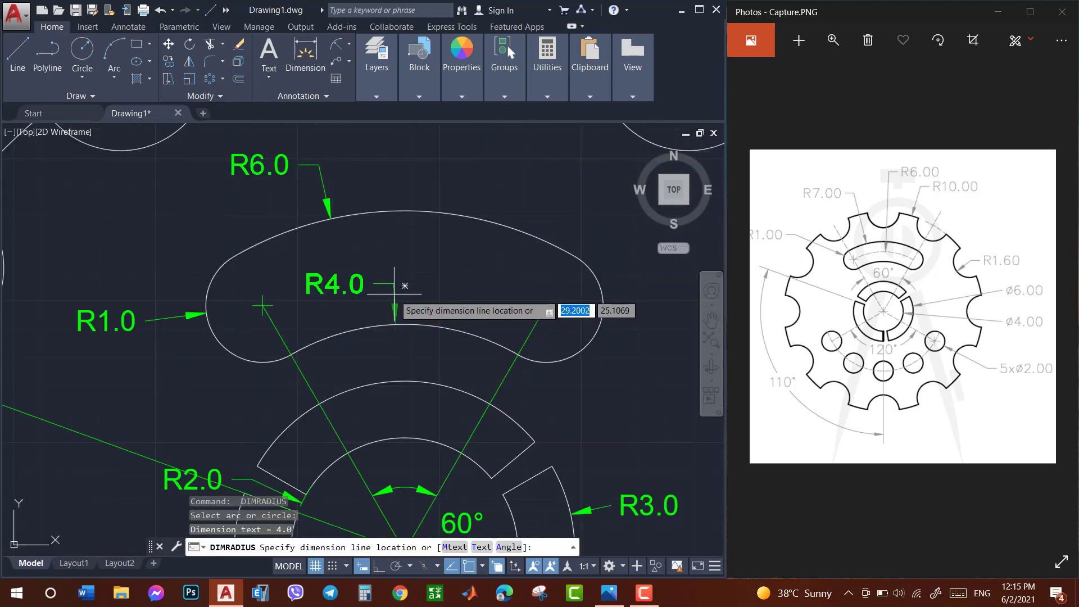
scroll(394, 292, down, 5)
click(394, 293)
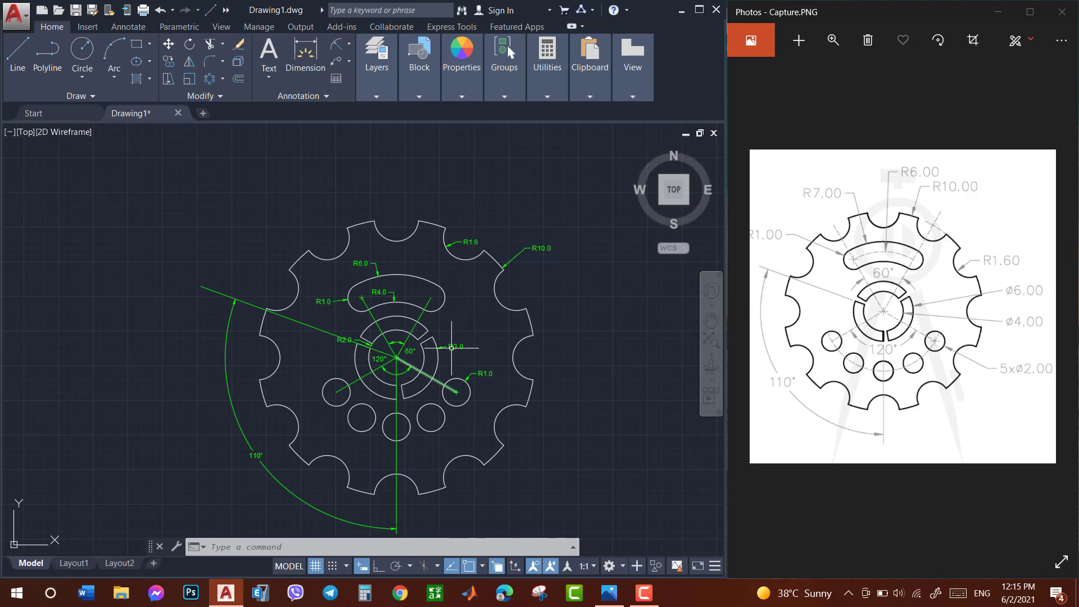
click(712, 320)
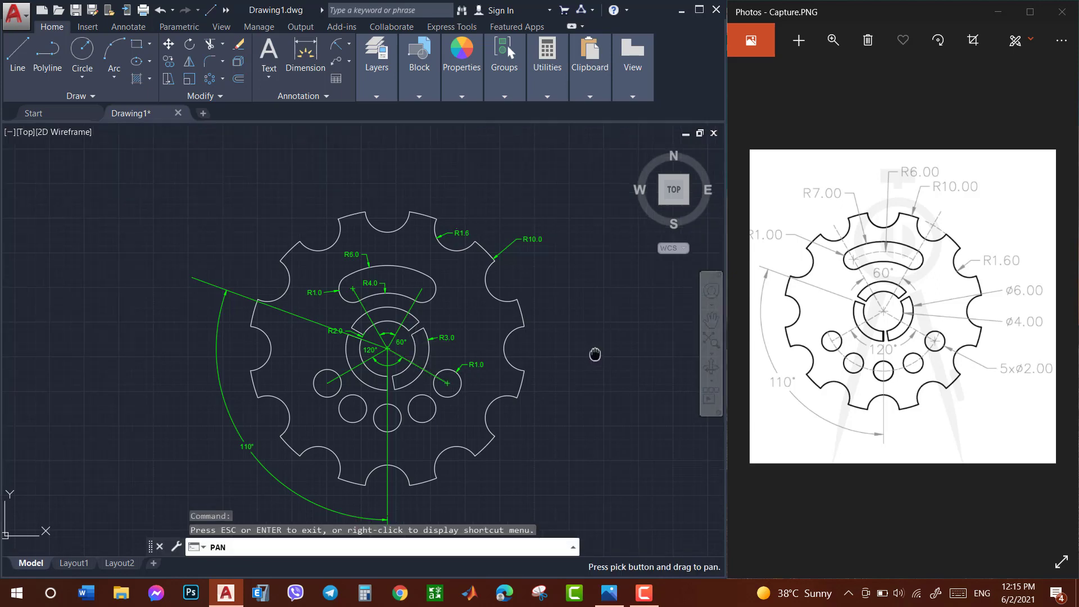
drag(606, 366, 582, 321)
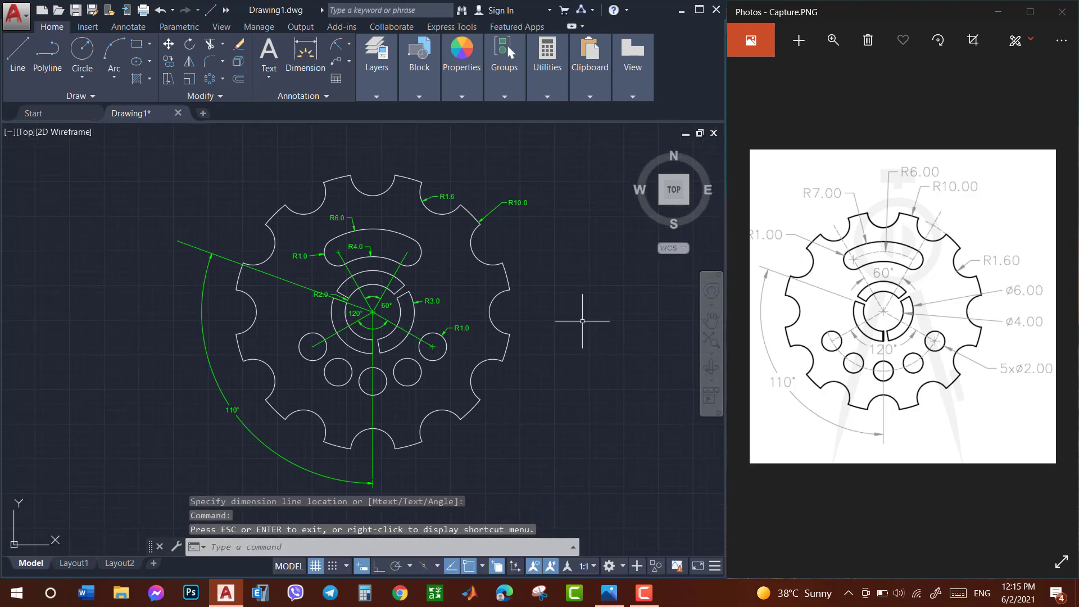